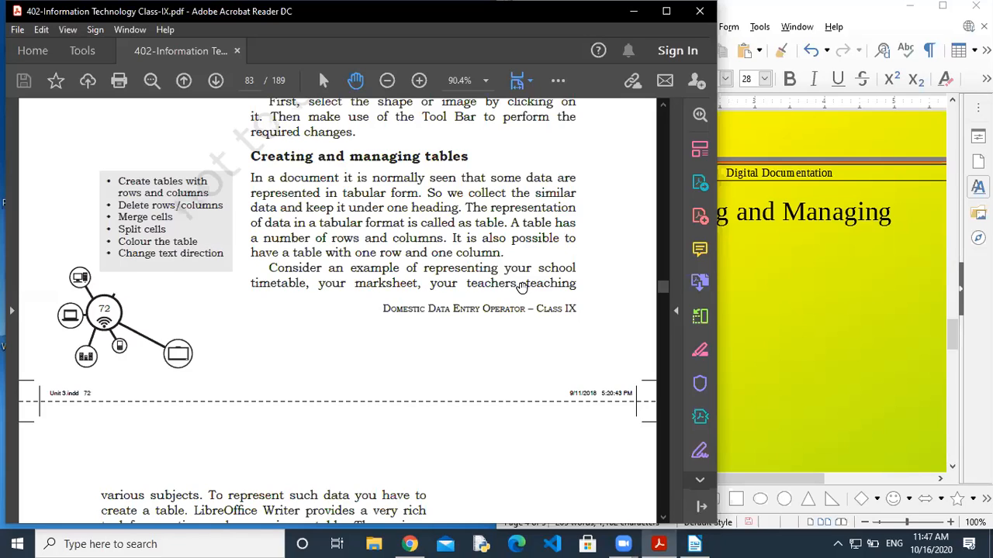
Step: Examine the Time Table Class IX sample in the textbook PDF, including its time row and day labels
left_click_drag(482, 341, 502, 224)
left_click_drag(492, 363, 507, 218)
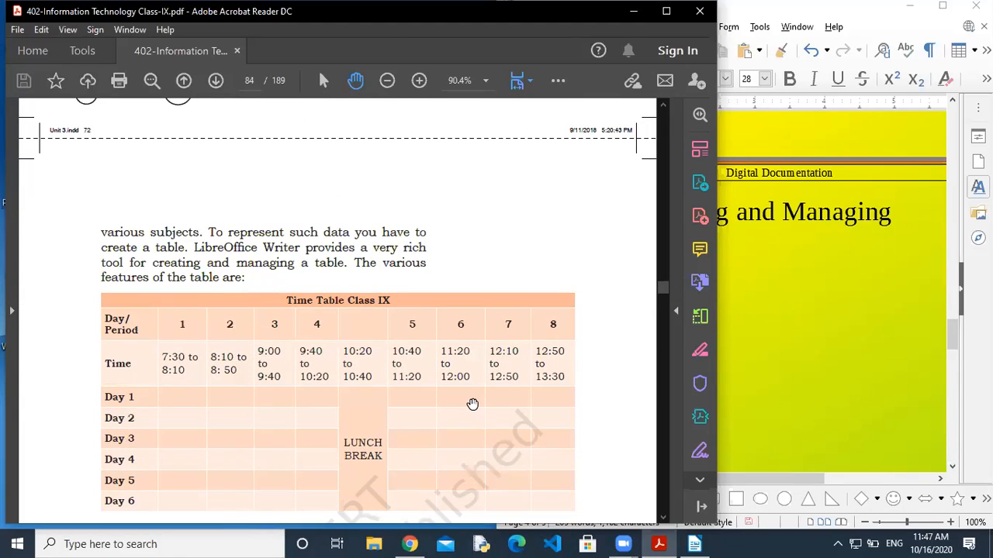
left_click_drag(439, 414, 442, 320)
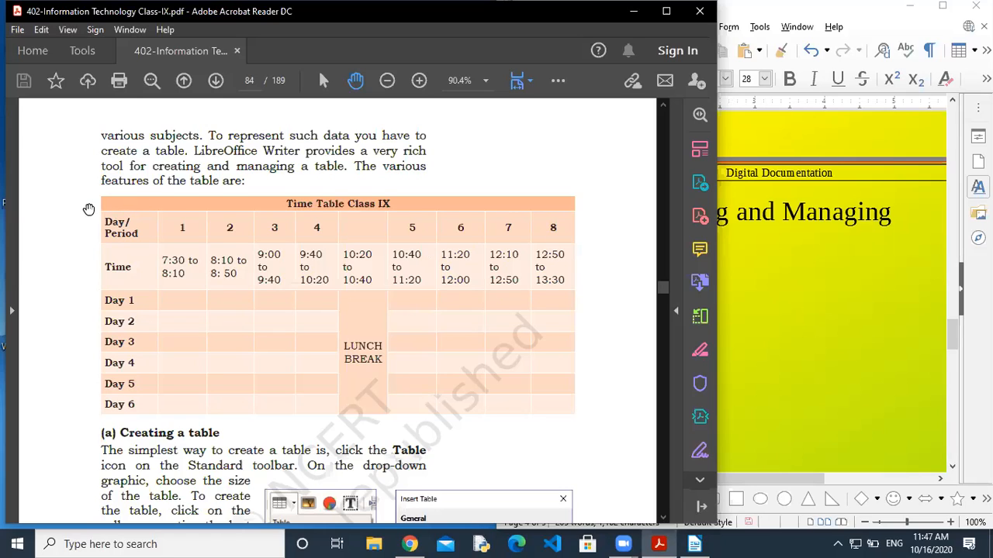
left_click(324, 80)
left_click_drag(115, 267, 194, 280)
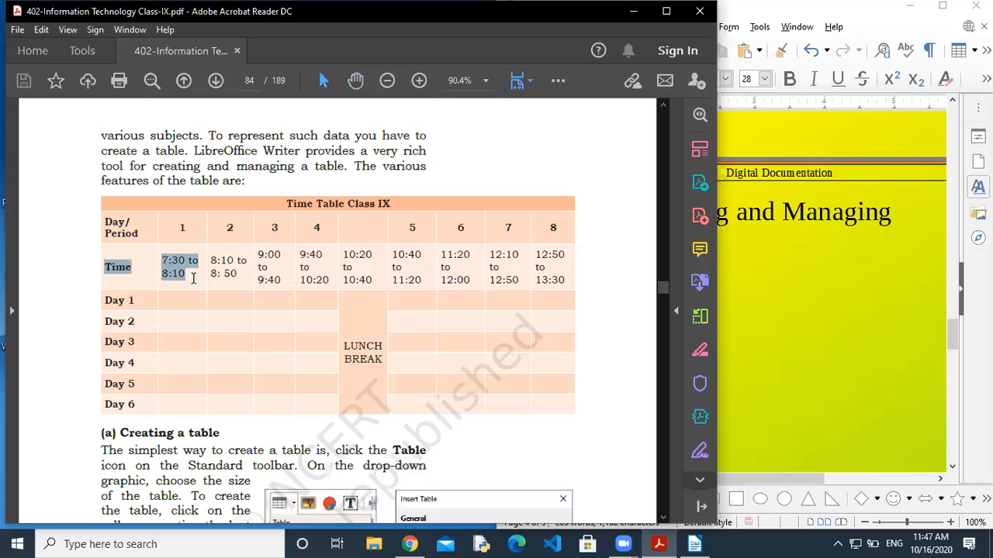
left_click_drag(118, 302, 187, 304)
left_click_drag(105, 322, 122, 328)
left_click(120, 341)
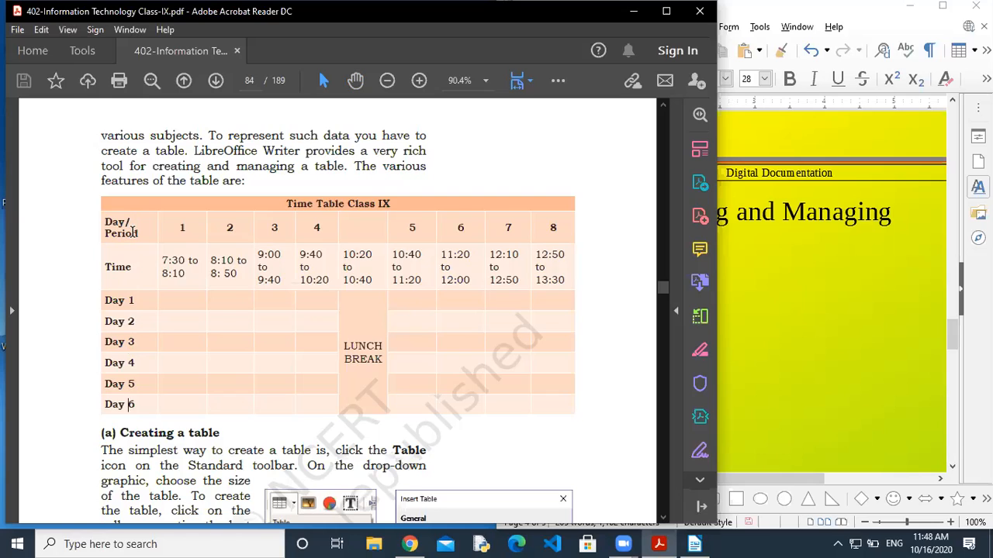
left_click_drag(106, 220, 138, 235)
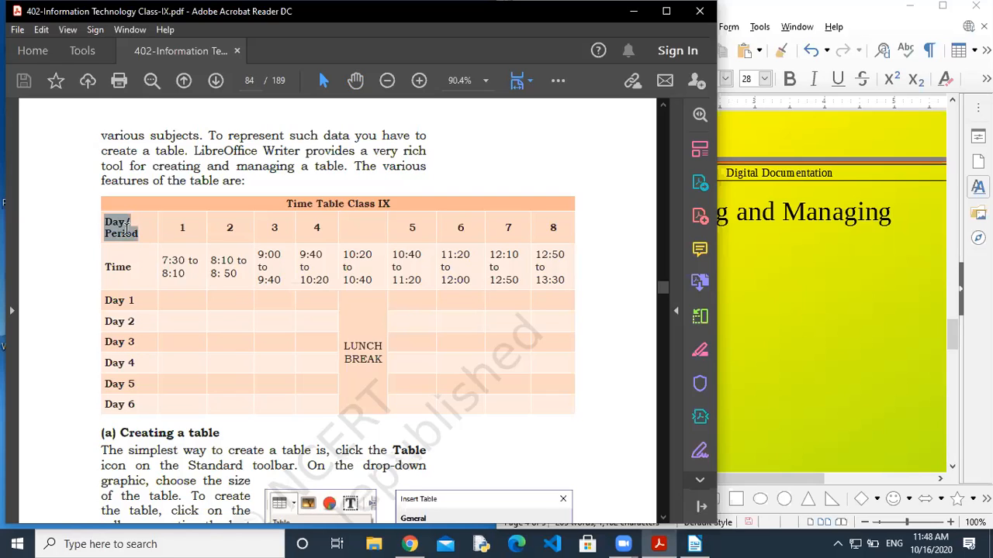
Step: Go through the numbered period columns in the header row of the sample timetable
left_click(184, 228)
double_click(183, 228)
double_click(229, 227)
left_click(275, 228)
double_click(274, 228)
left_click(316, 225)
double_click(316, 227)
left_click(320, 228)
double_click(368, 225)
left_click(401, 228)
double_click(412, 227)
left_click(465, 225)
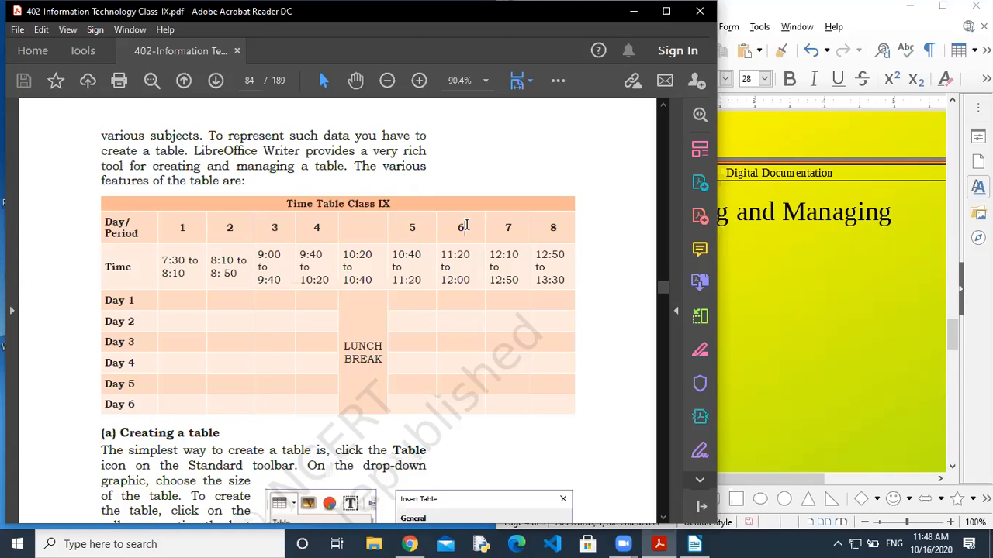
double_click(517, 230)
left_click(542, 230)
Step: Read the "Creating a table" section below the timetable, including the Table grid and Insert Table figures
left_click(326, 427)
left_click(355, 80)
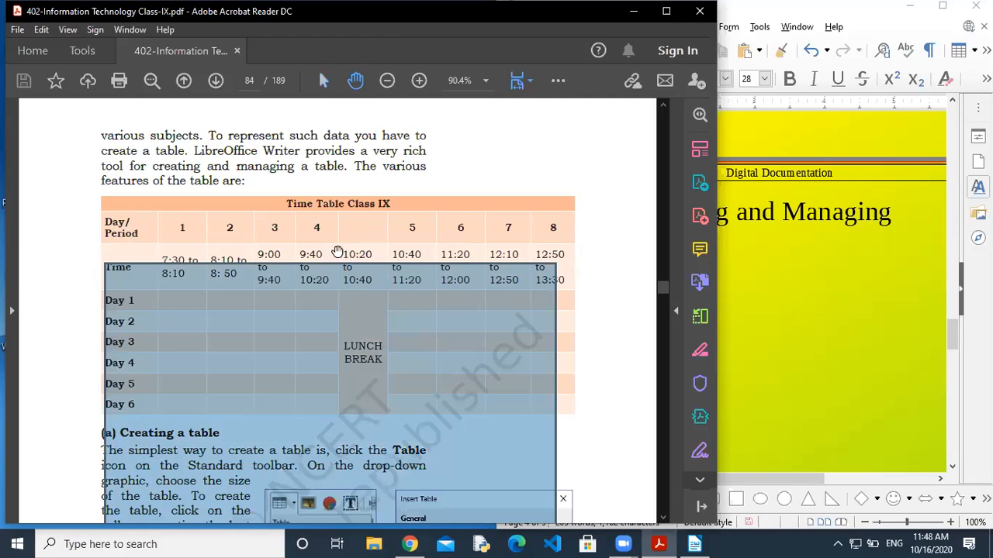
left_click(337, 347)
left_click_drag(468, 412, 481, 255)
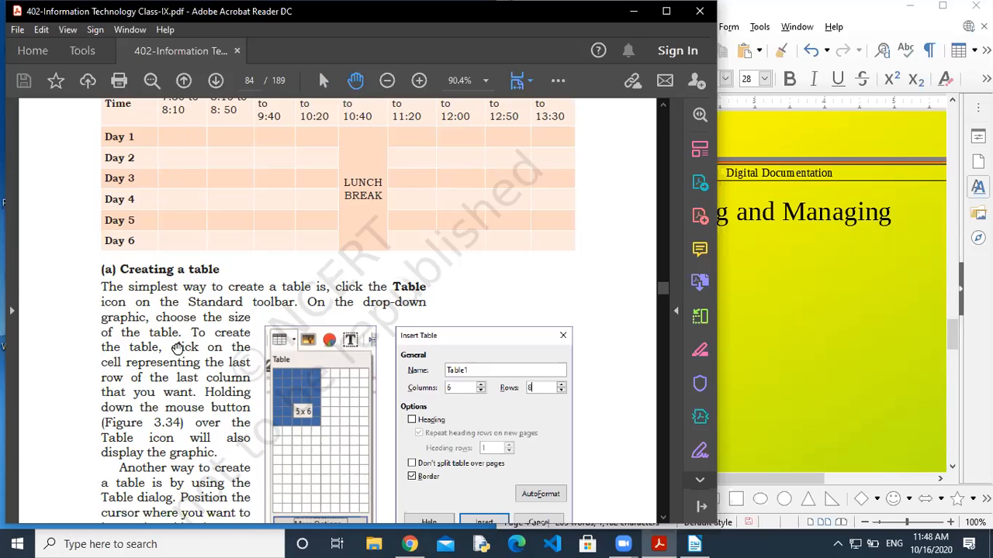
left_click_drag(180, 351, 196, 246)
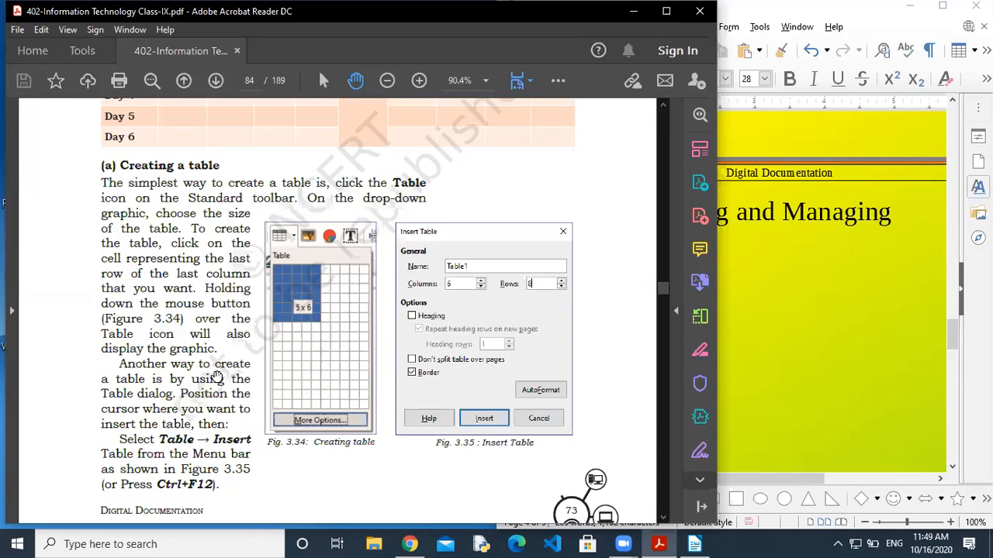
scroll(216, 378, "down", 3)
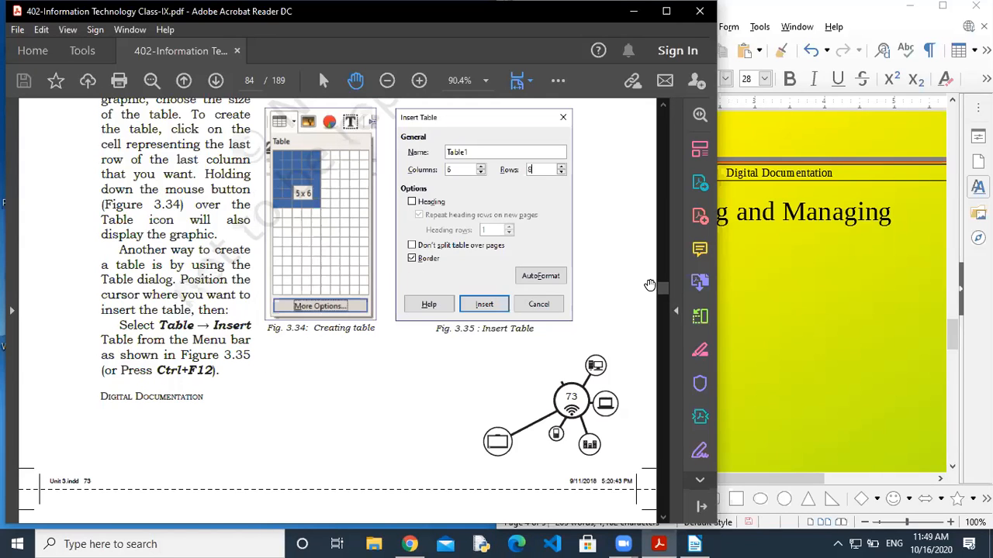
Step: Switch to the Activity -1.odt document in LibreOffice Writer and view the Insert Table dialog without inserting anything
left_click(763, 315)
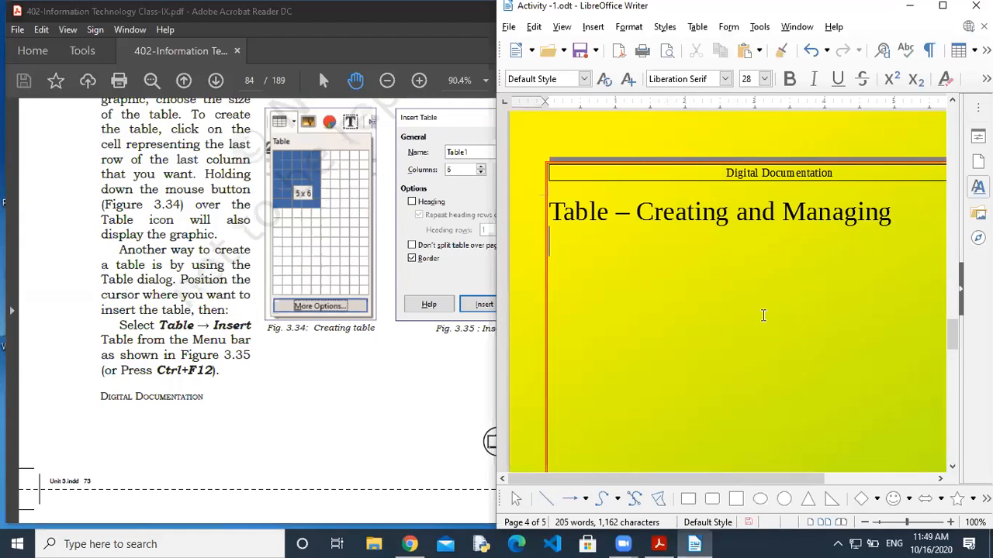
key("ctrl+F12")
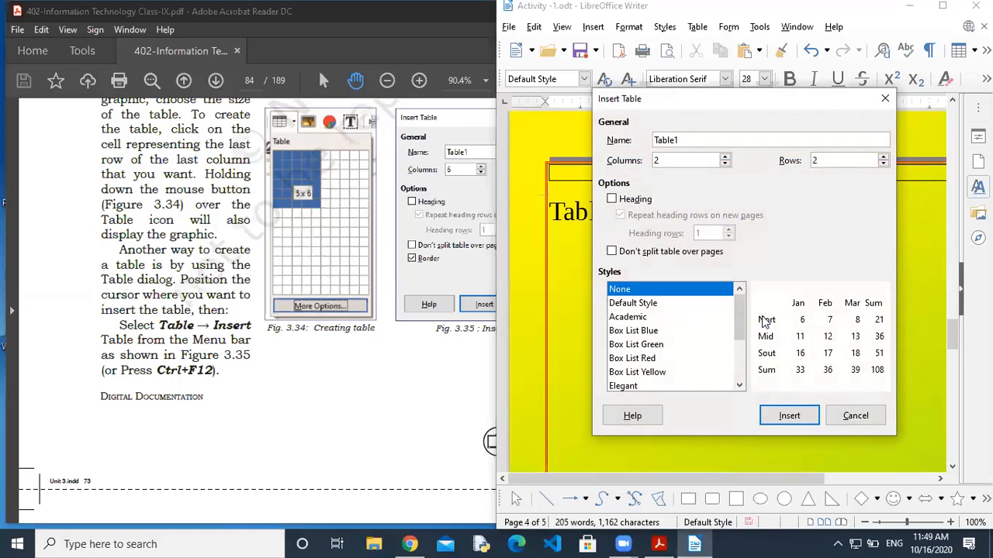
left_click(885, 99)
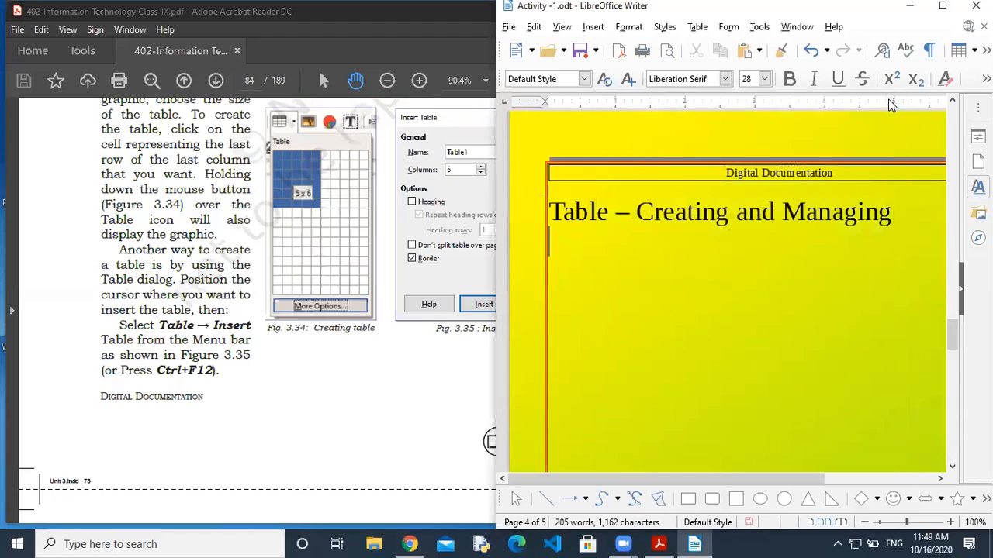
Step: Try inserting a 10 x 9 table below the "Table – Creating and Managing" heading, maximize the window and undo the insertion
left_click(959, 51)
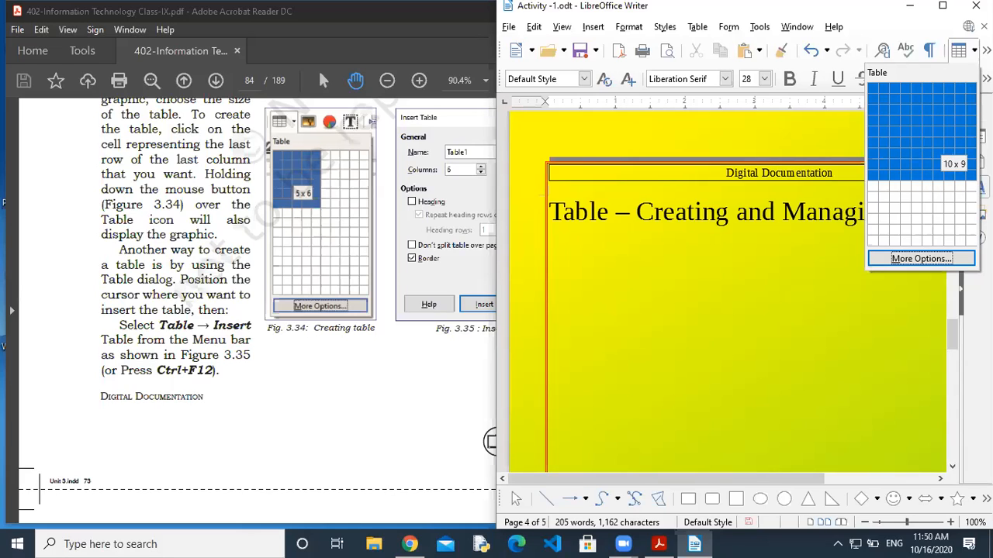
left_click(969, 174)
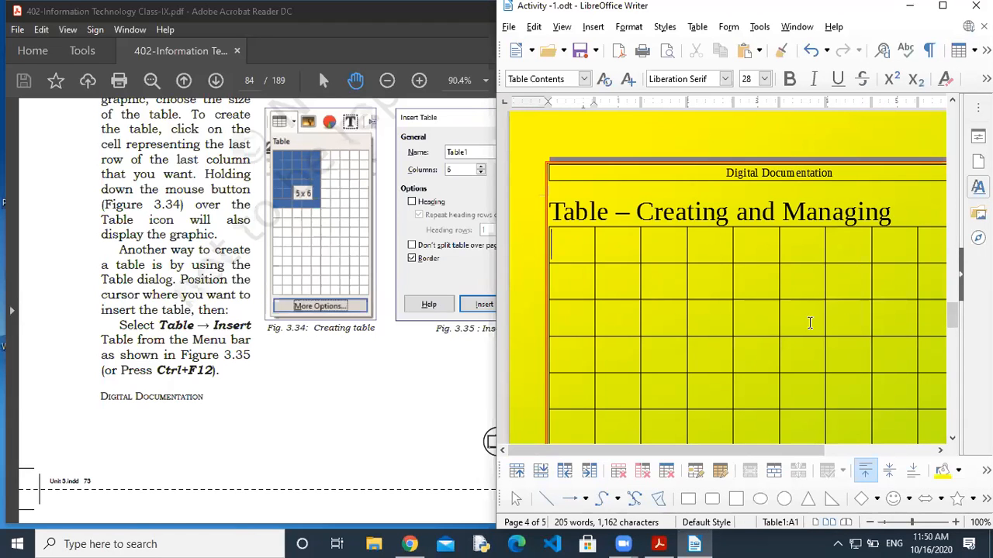
left_click(942, 5)
left_click(642, 314)
mouse_move(951, 324)
left_mouse_down()
mouse_move(948, 340)
mouse_move(949, 317)
mouse_move(952, 328)
left_mouse_up()
key("ctrl+z")
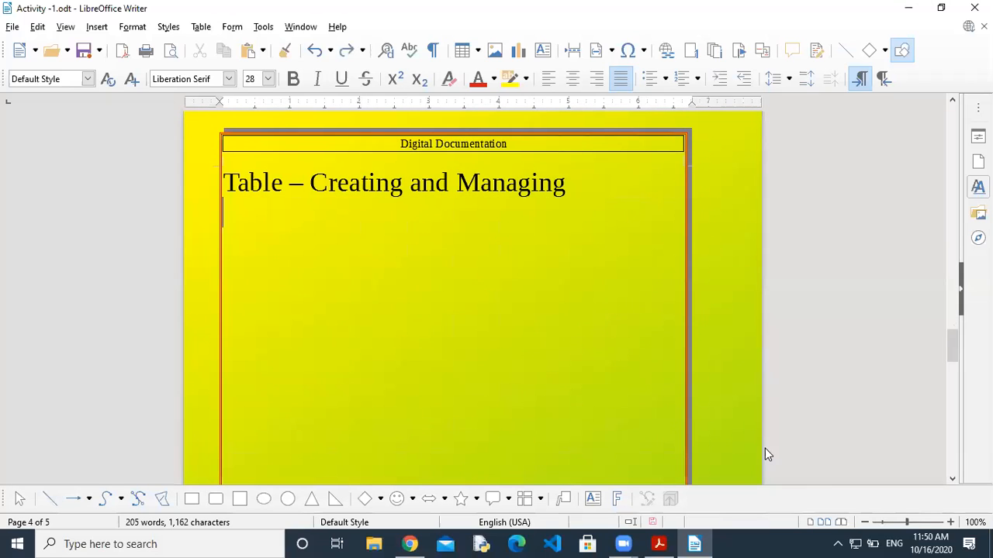
Step: Set up a new table with 10 columns and 9 rows in the Insert Table options, with Heading disabled
left_click(479, 52)
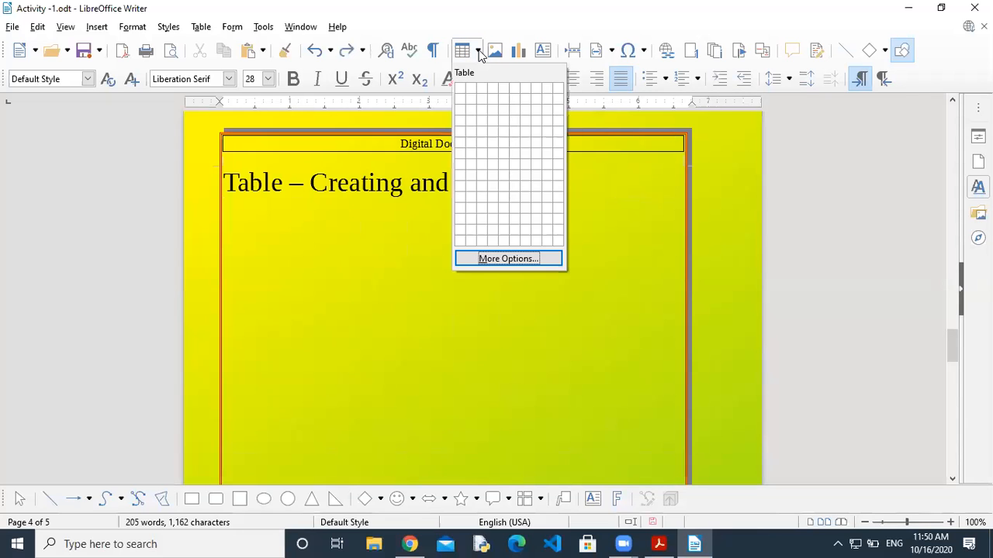
left_click(512, 258)
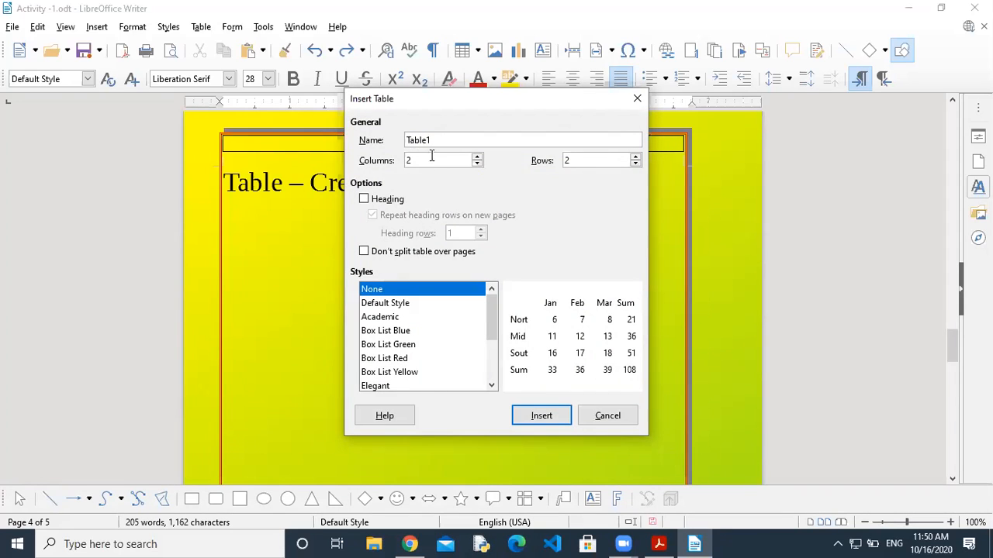
left_click_drag(435, 138, 405, 139)
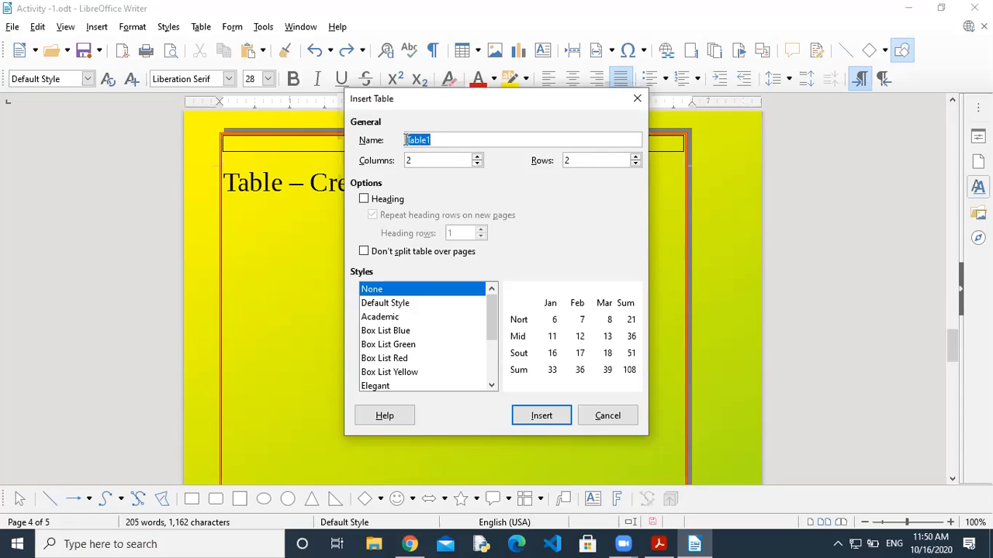
left_click(449, 142)
left_click_drag(432, 160, 397, 161)
left_click_drag(581, 159, 527, 167)
left_click(364, 200)
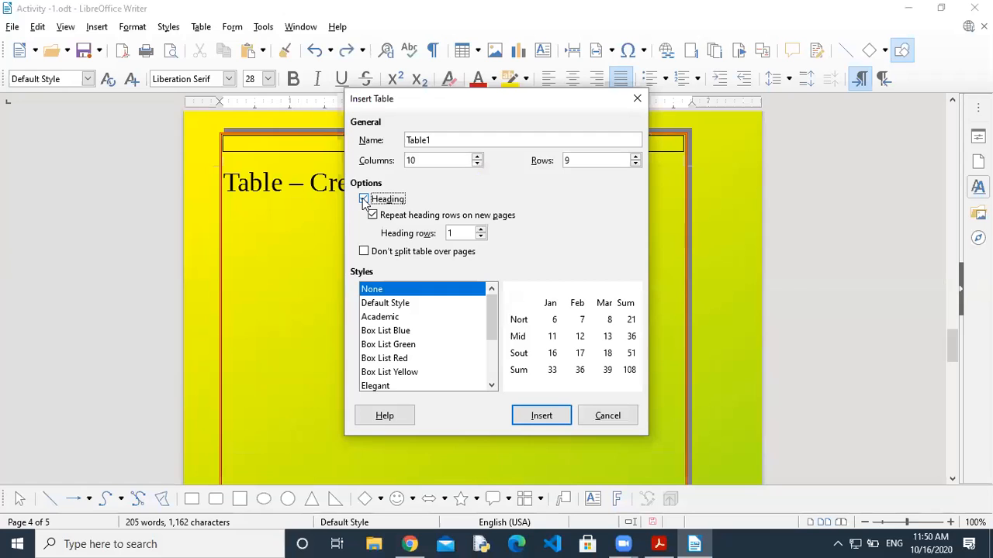
left_click(363, 200)
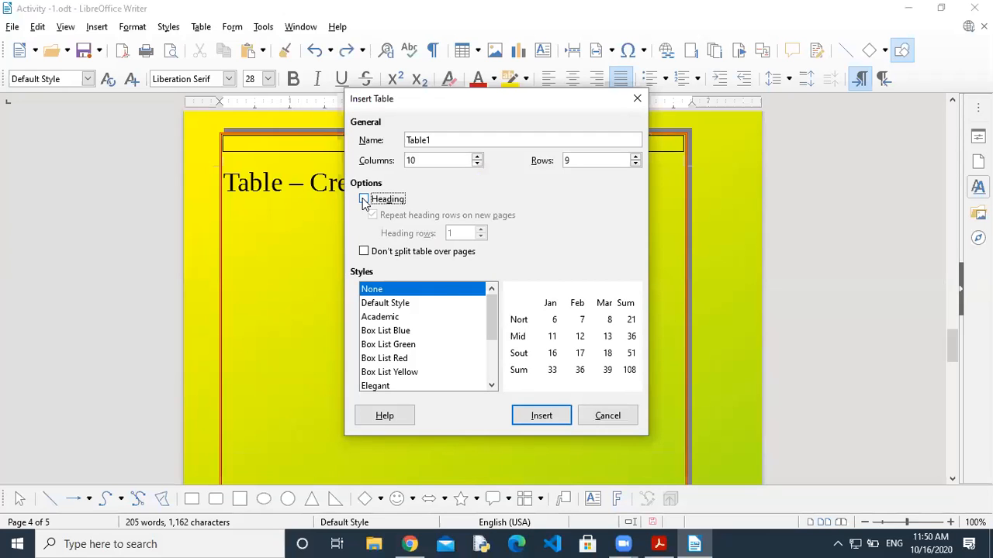
Step: Preview the available table styles, such as Academic, Box List Blue, Box List Green, Elegant and Simple List Shaded
left_click(390, 306)
left_click(392, 317)
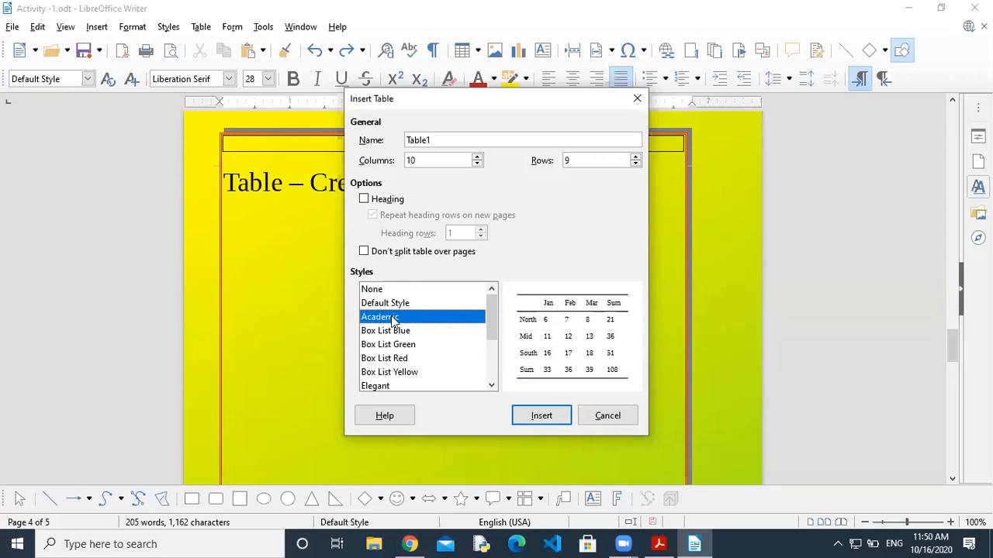
left_click(414, 332)
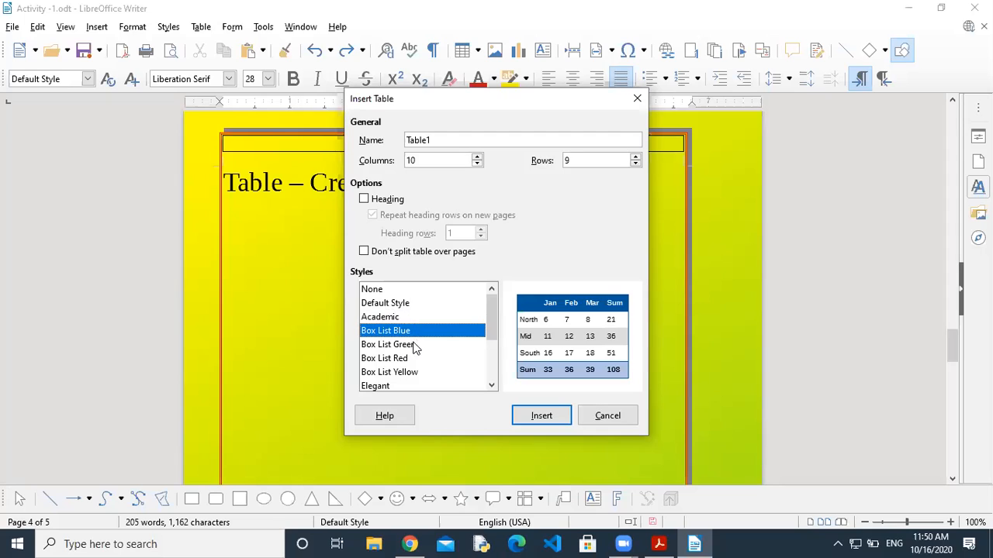
left_click(417, 346)
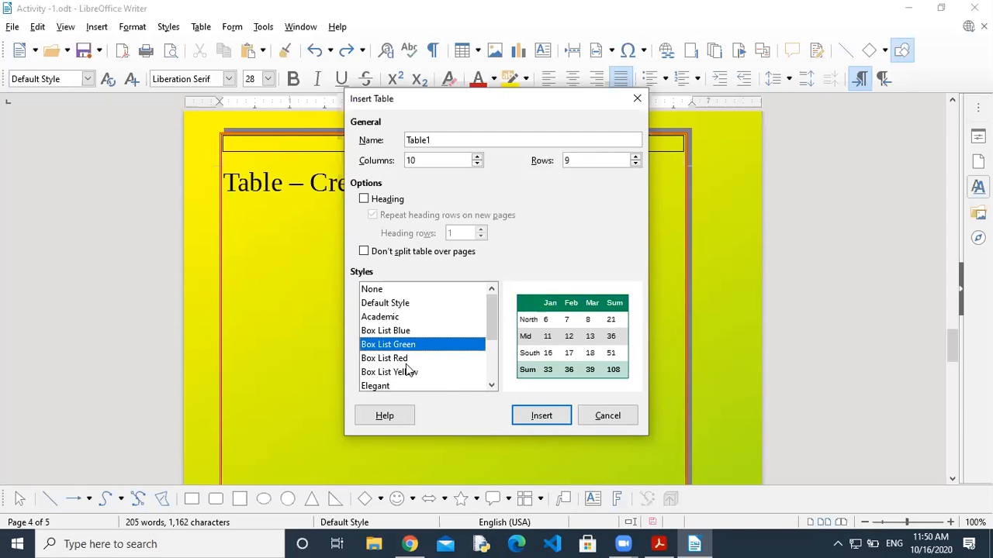
left_click(406, 361)
left_click(417, 374)
left_click(407, 387)
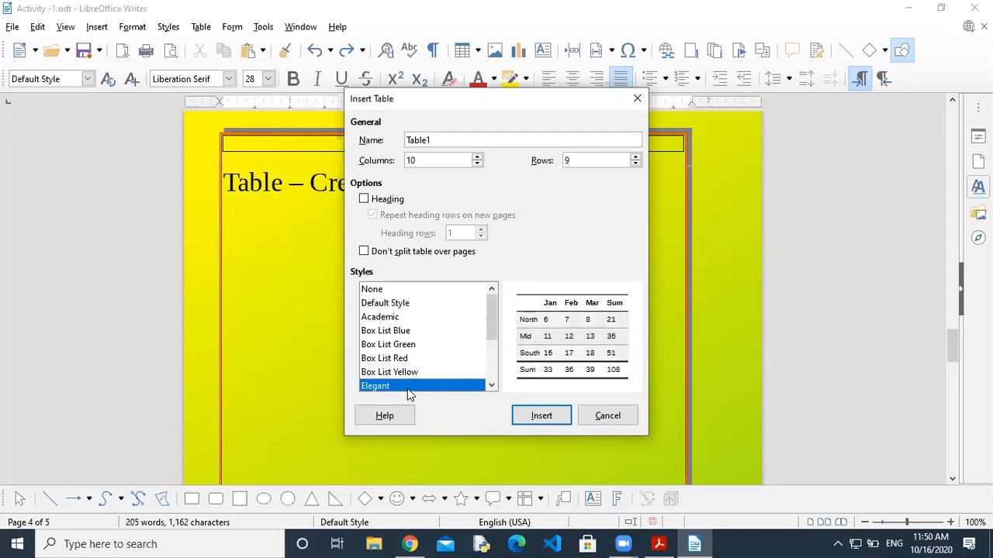
left_click(491, 385)
left_click(491, 386)
left_click(491, 385)
left_click(491, 385)
left_click(491, 385)
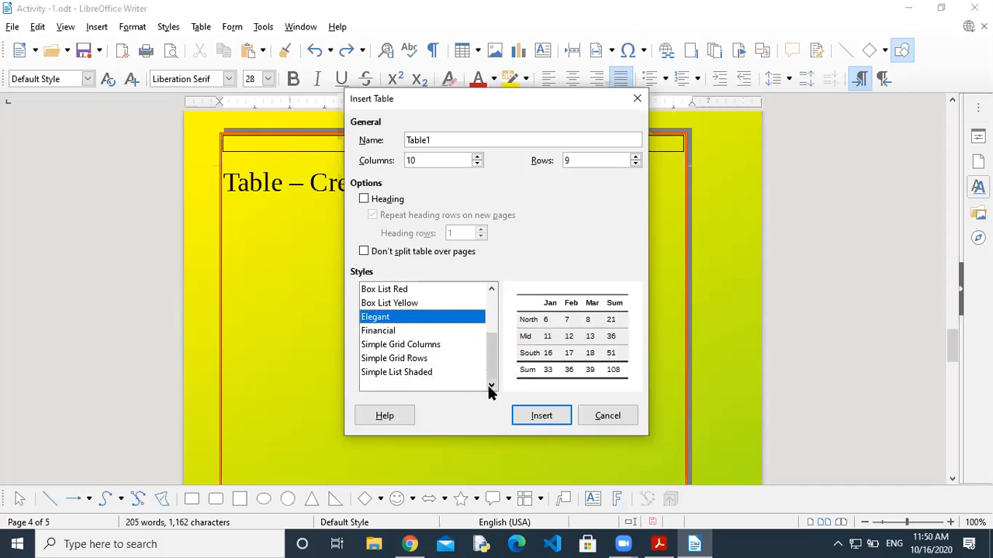
left_click(391, 372)
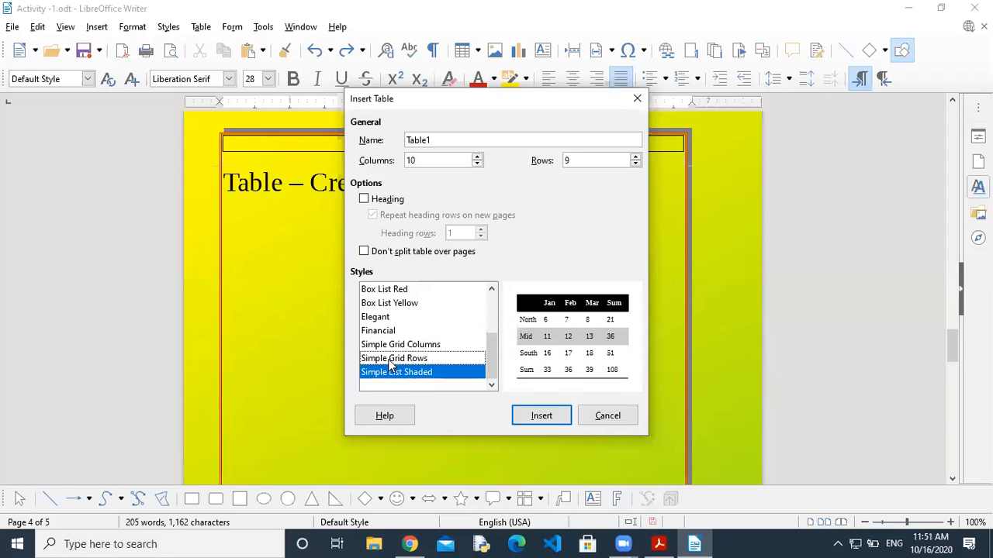
Step: Choose Default Style as the table style and insert the table below the heading
left_click(391, 361)
key("Up")
key("Up")
key("Up")
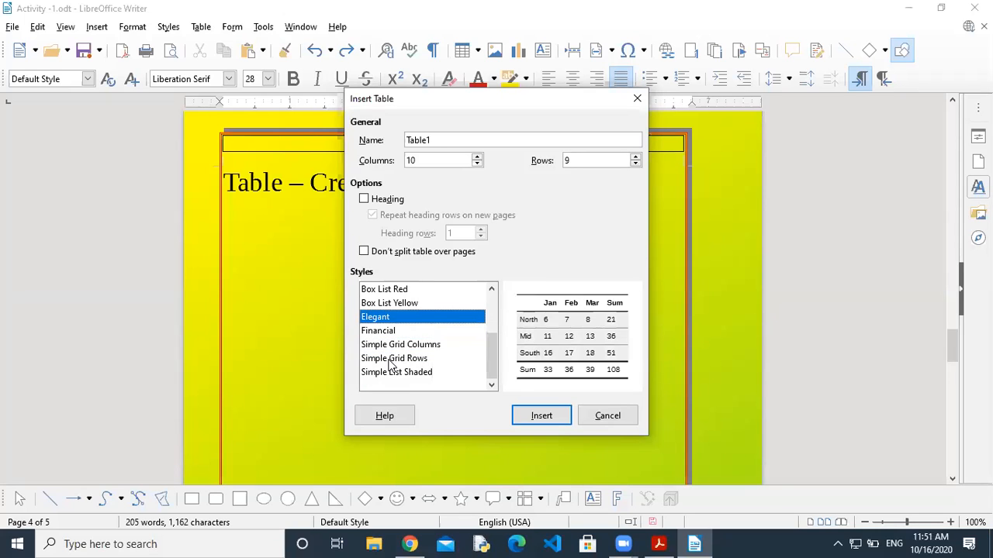
key("Up")
key("Up")
key("Up")
key("Up")
key("Up")
key("Up")
key("Up")
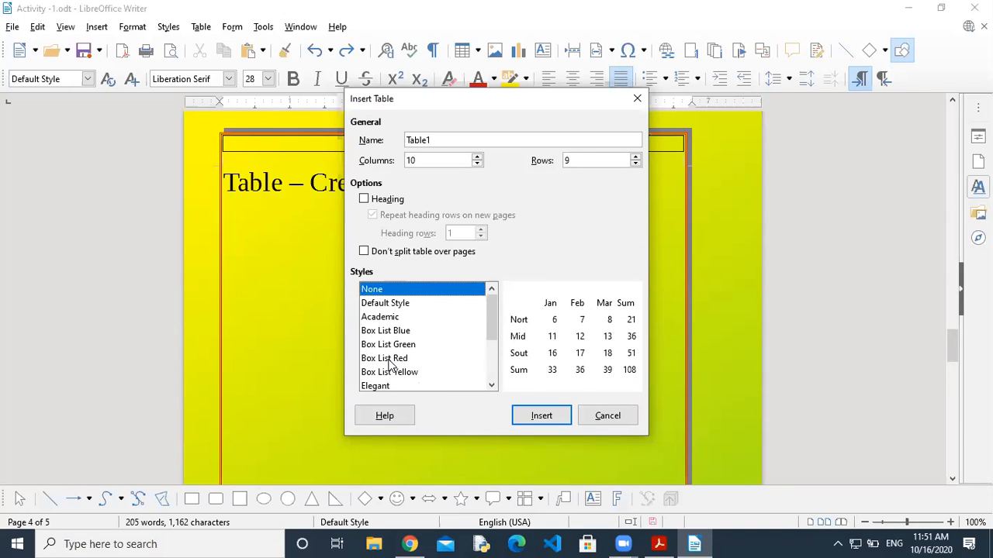
key("Down")
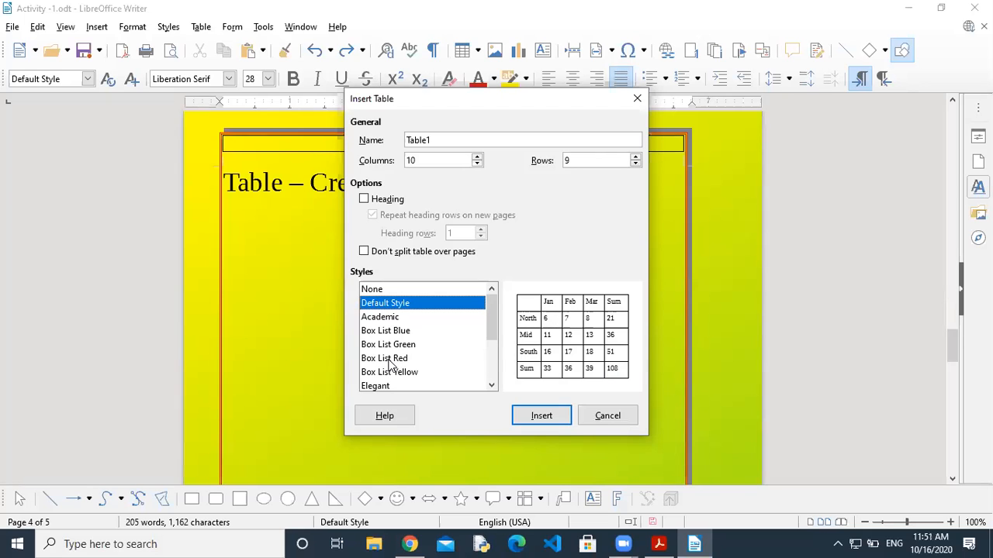
left_click(542, 416)
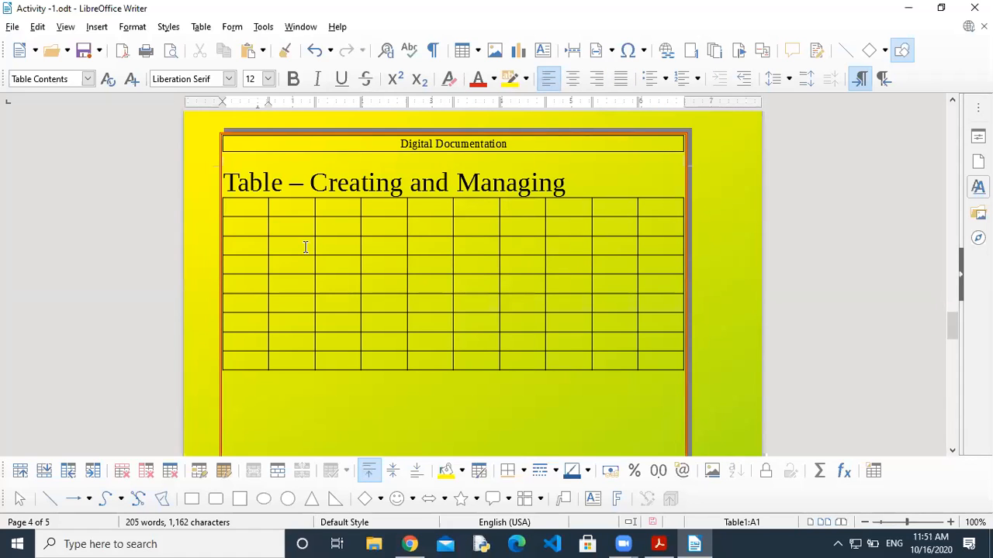
Step: Select all cells of the new table, and switch to the PDF in Acrobat Reader to read about inserting rows and columns
mouse_move(244, 206)
left_mouse_down()
mouse_move(665, 203)
mouse_move(660, 359)
left_mouse_up()
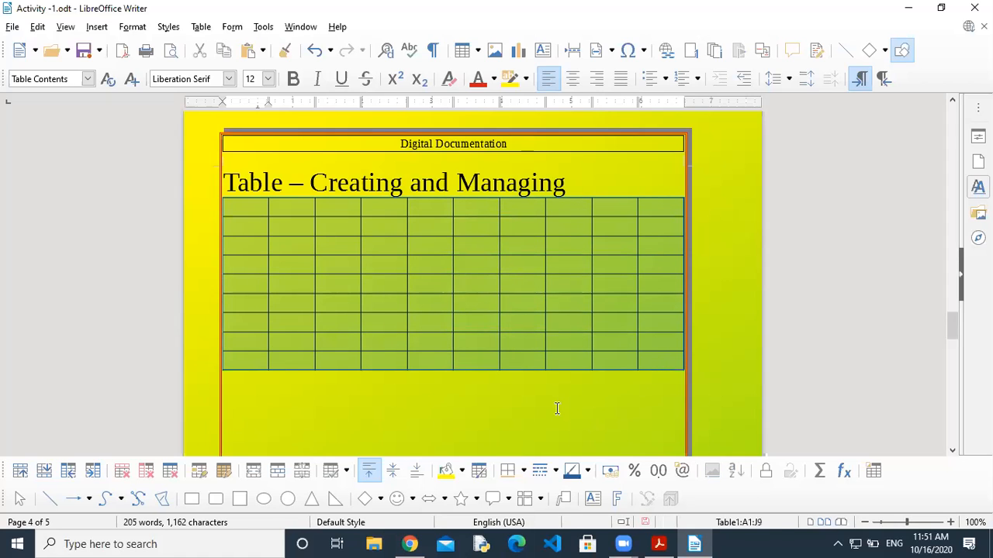
mouse_move(663, 543)
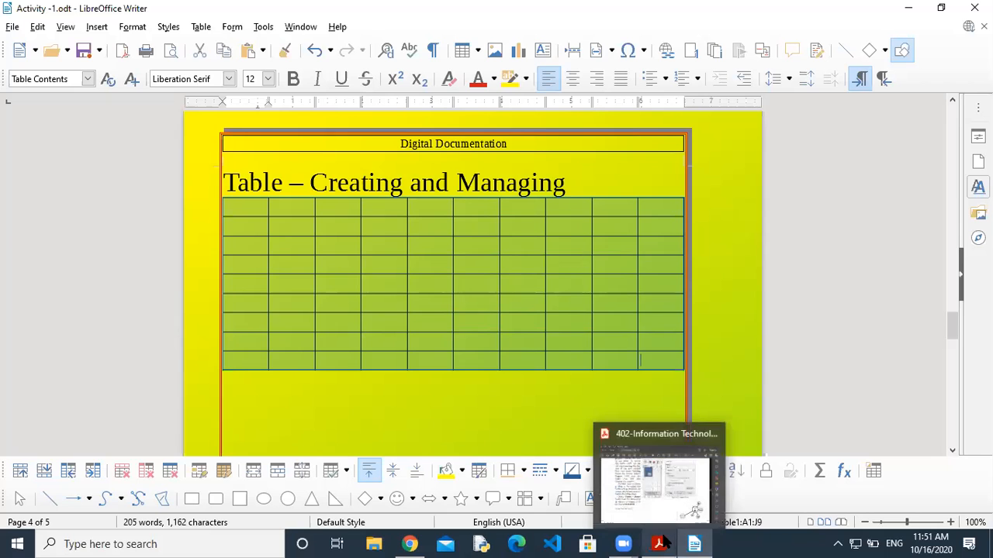
left_click(659, 481)
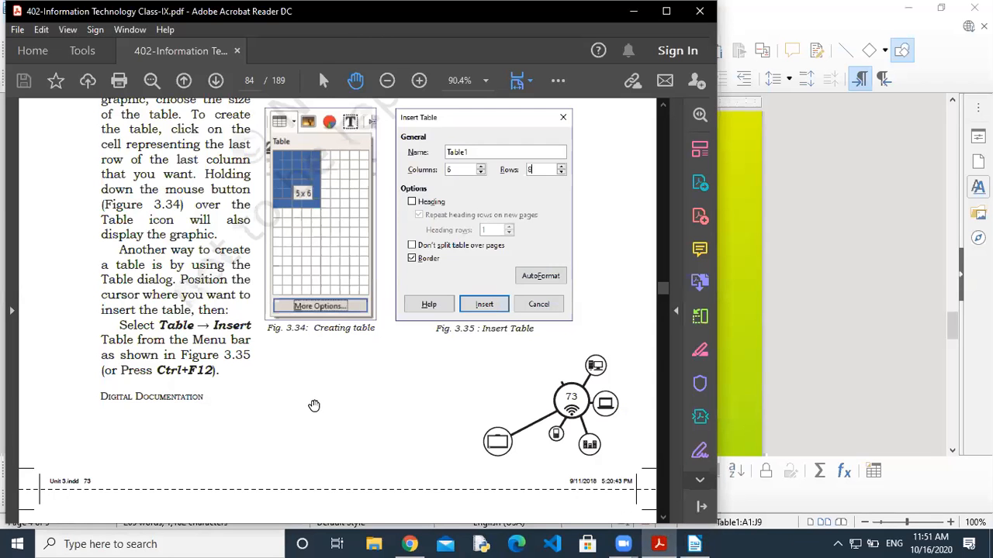
scroll(314, 406, "down", 5)
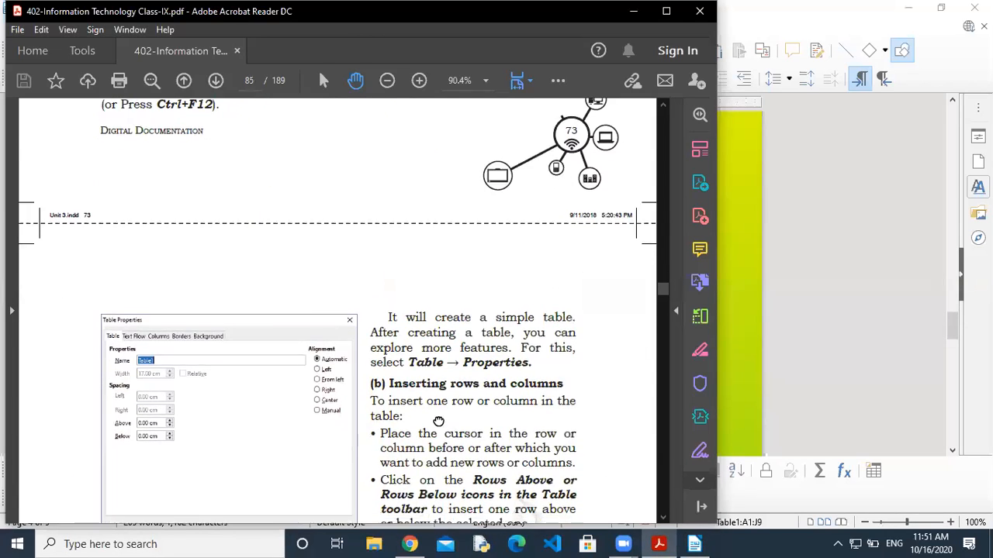
Step: Read the textbook's section on inserting rows and columns, and open the new table's properties in Writer
scroll(439, 422, "down", 3)
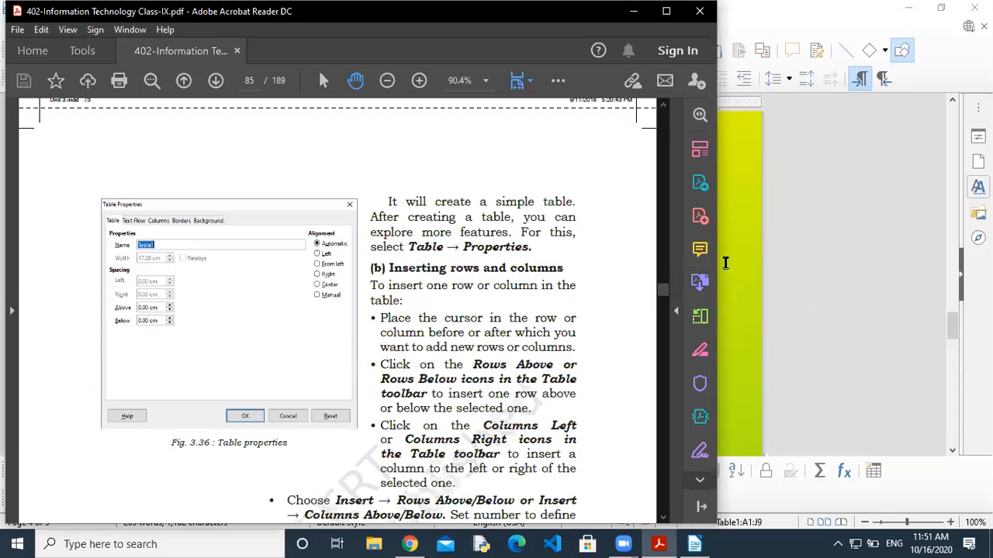
left_click(726, 264)
left_click(523, 203)
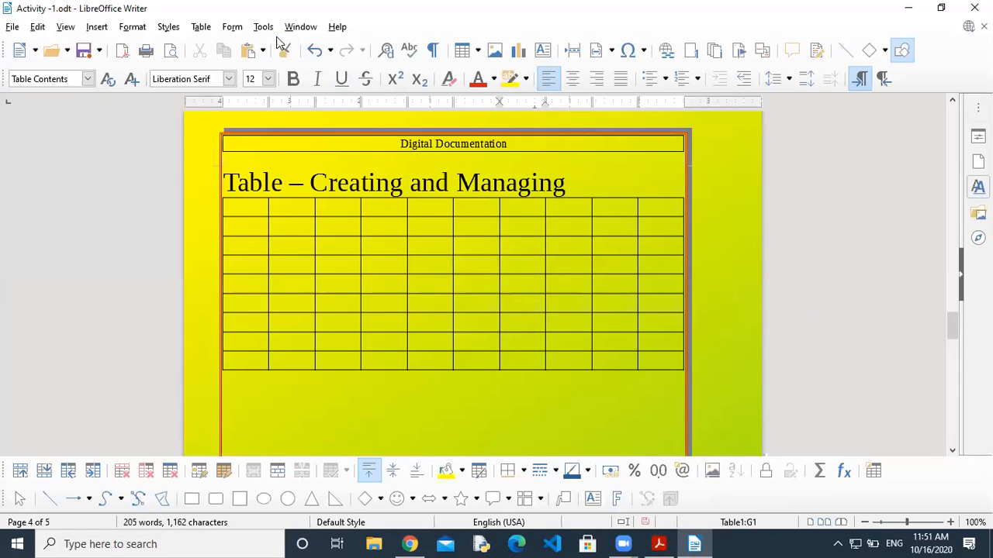
left_click(197, 29)
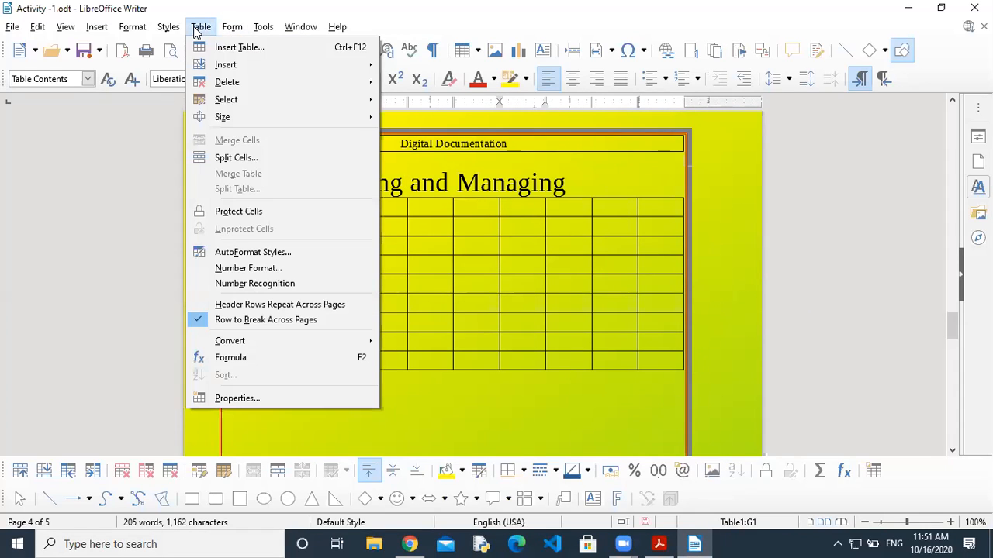
left_click(236, 398)
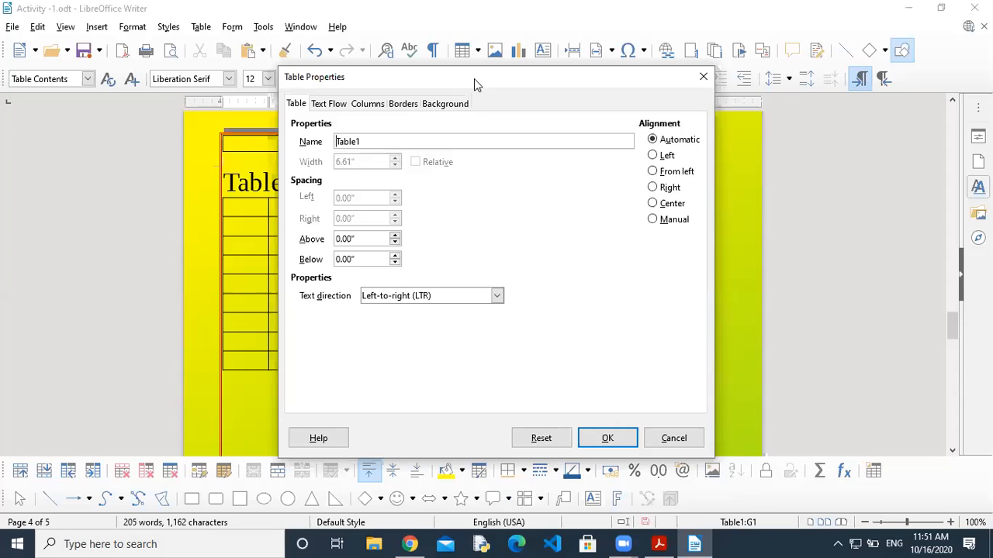
left_click_drag(474, 78, 662, 65)
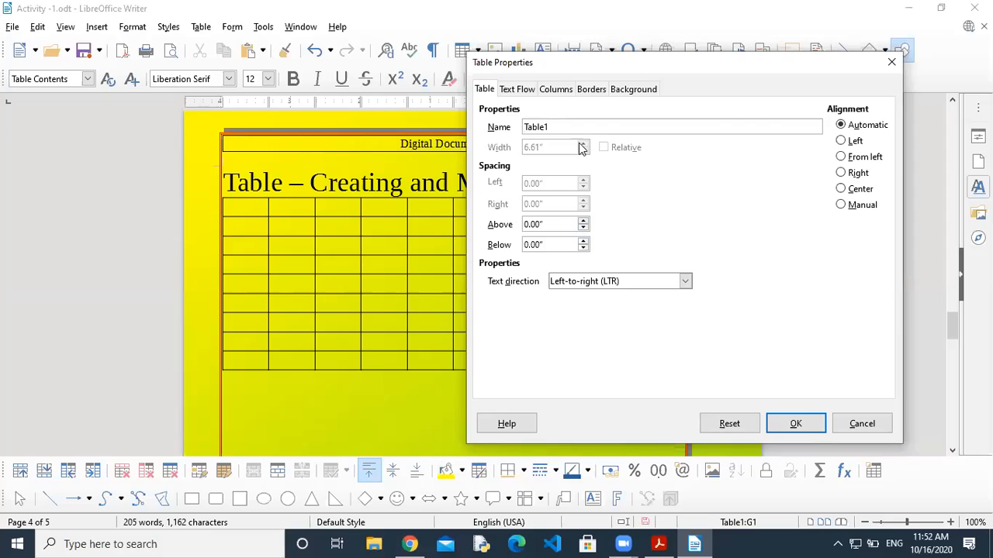
Step: Try the table's alignment options ending with Manual, and view its text flow and column settings
left_click(840, 142)
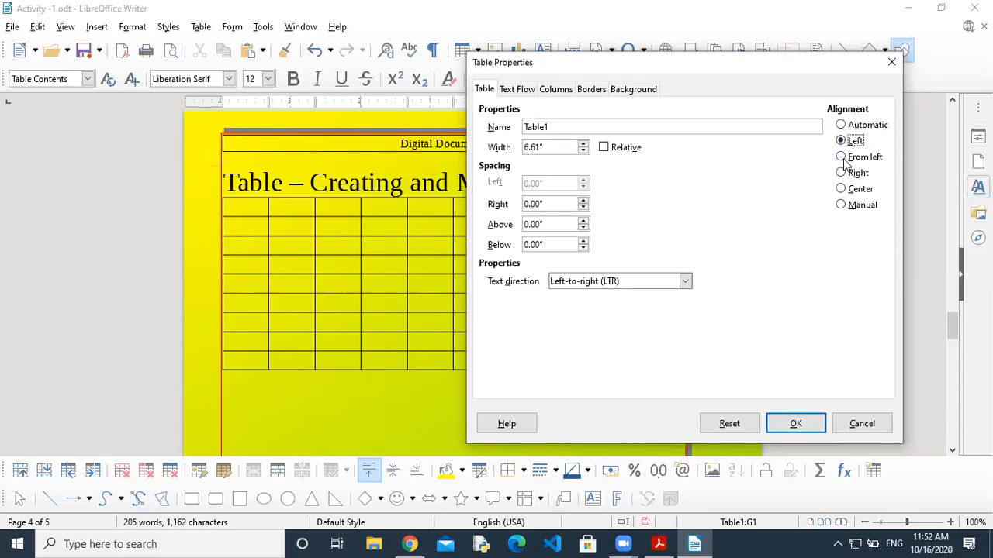
left_click(843, 158)
left_click(844, 173)
left_click(845, 191)
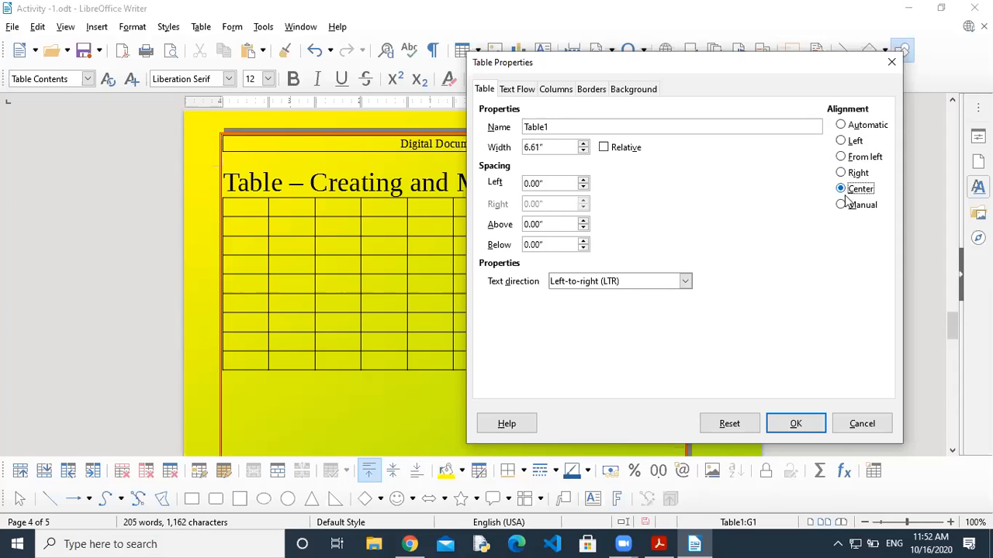
left_click(847, 207)
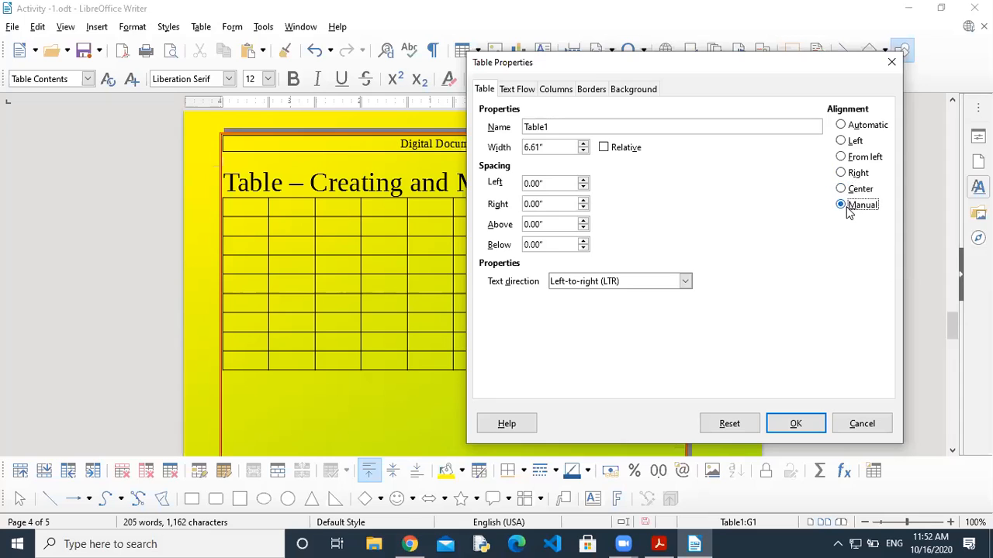
left_click(532, 92)
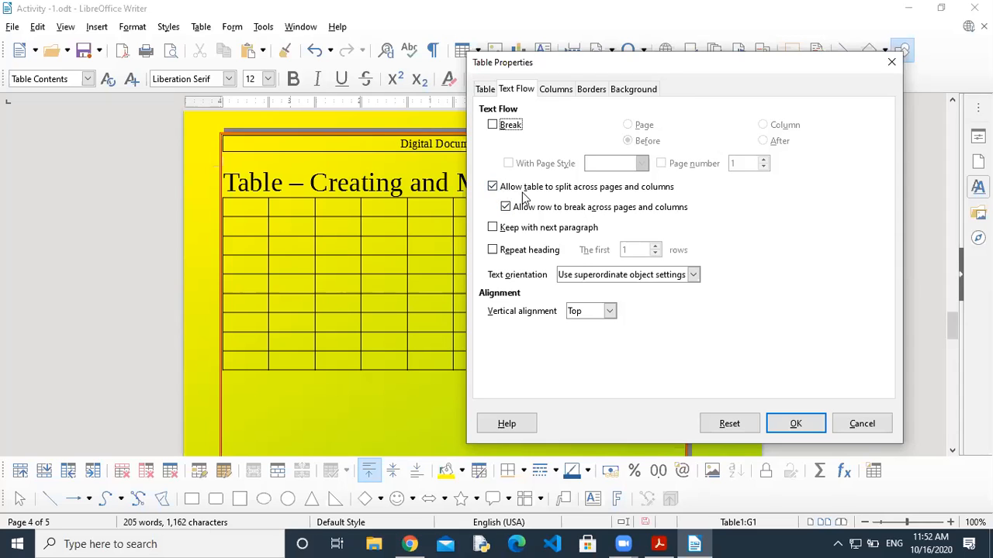
left_click(555, 90)
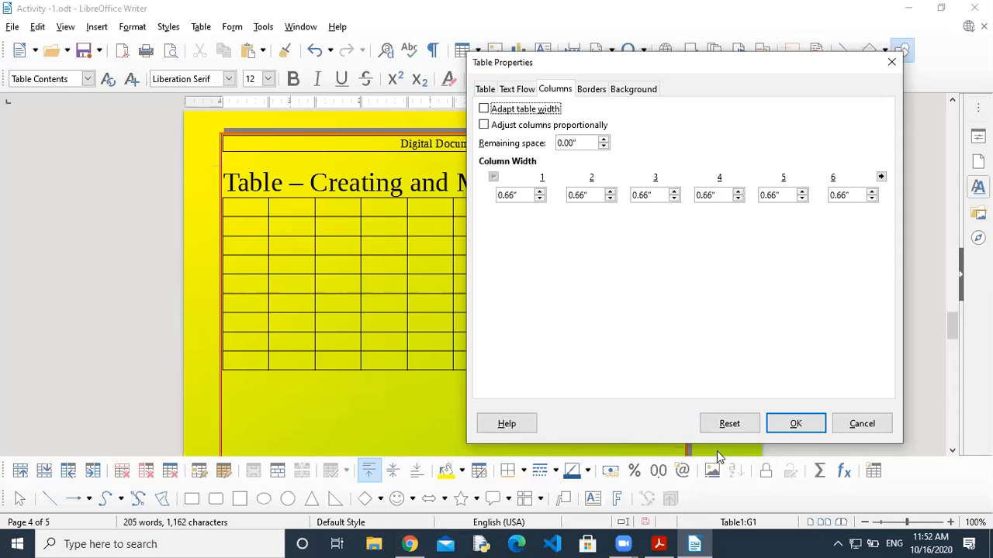
Step: Consult the sample Class IX timetable in the Acrobat Reader PDF, and set the table's sixth column width to 0.72" in Writer
left_click(659, 541)
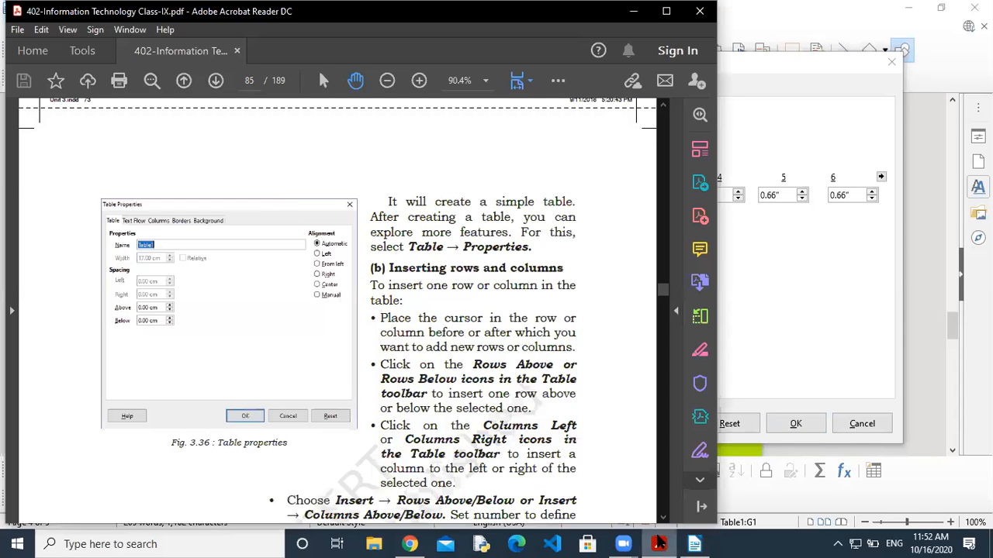
scroll(429, 326, "up", 6)
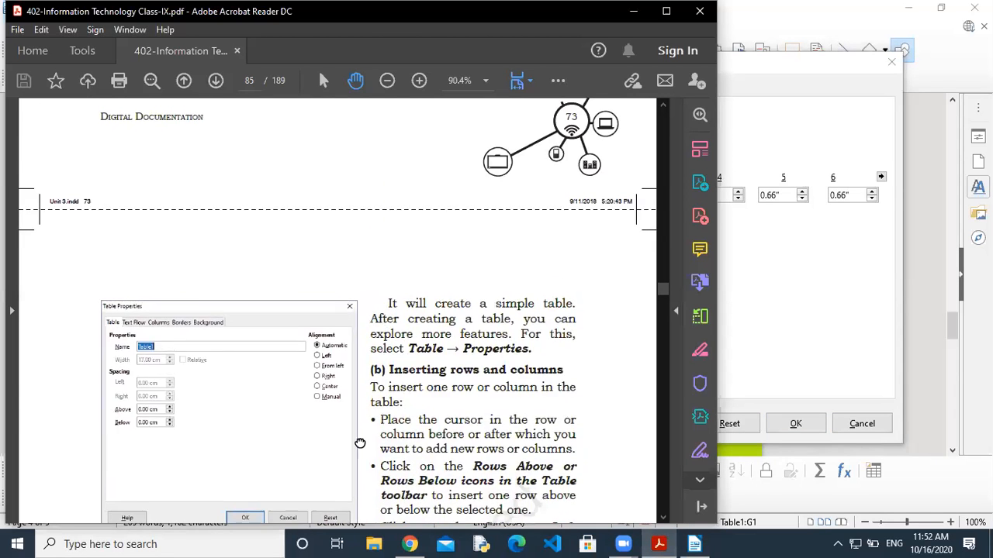
scroll(453, 349, "up", 4)
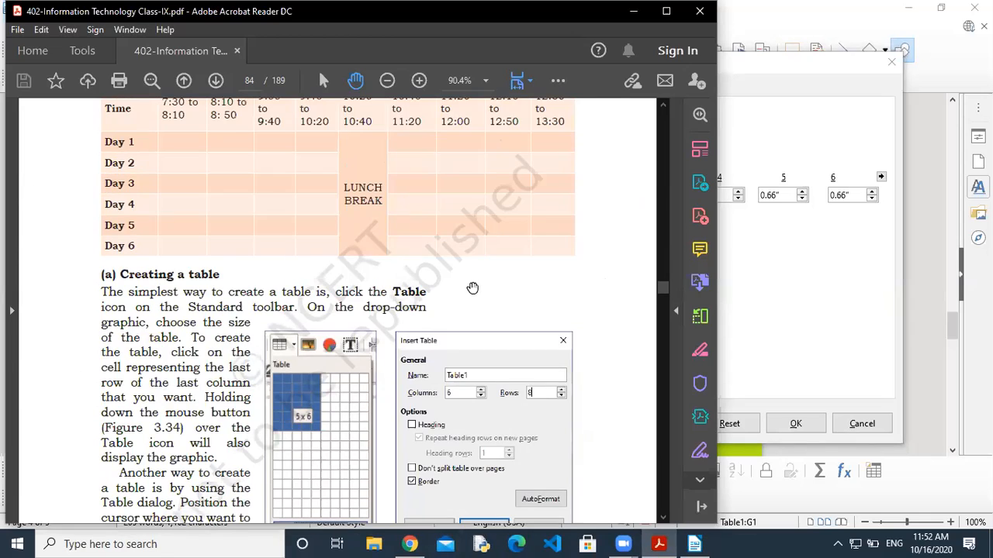
scroll(489, 235, "up", 3)
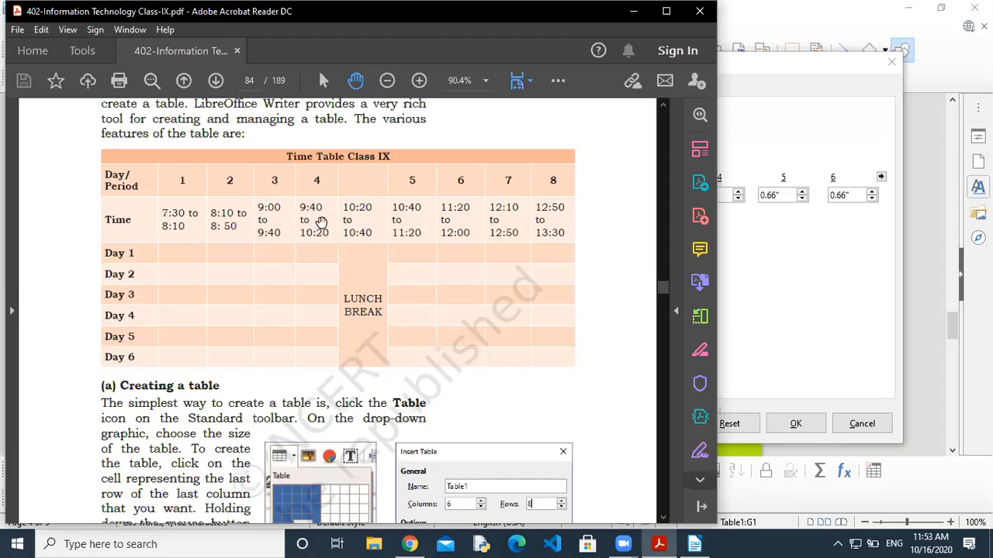
left_click(789, 266)
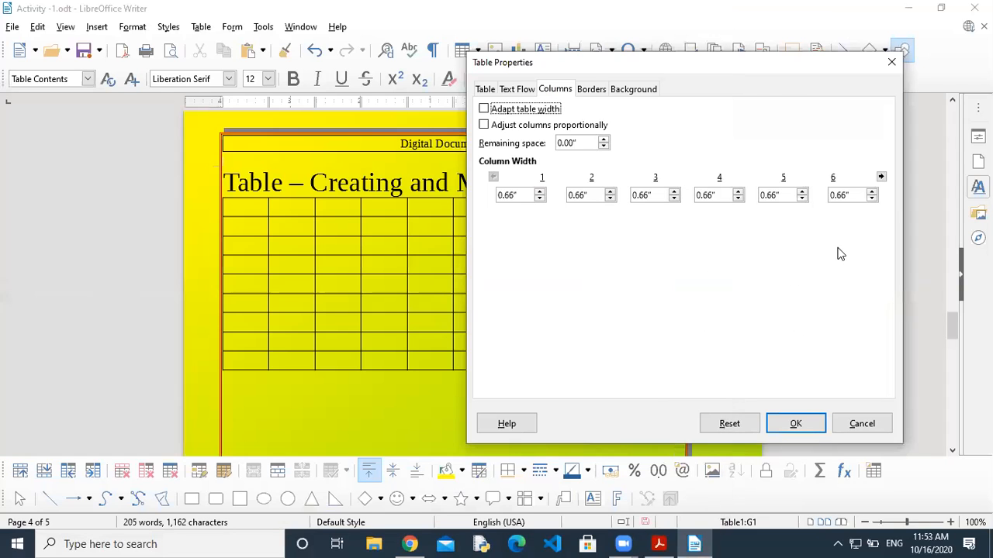
left_click(872, 191)
left_click(881, 177)
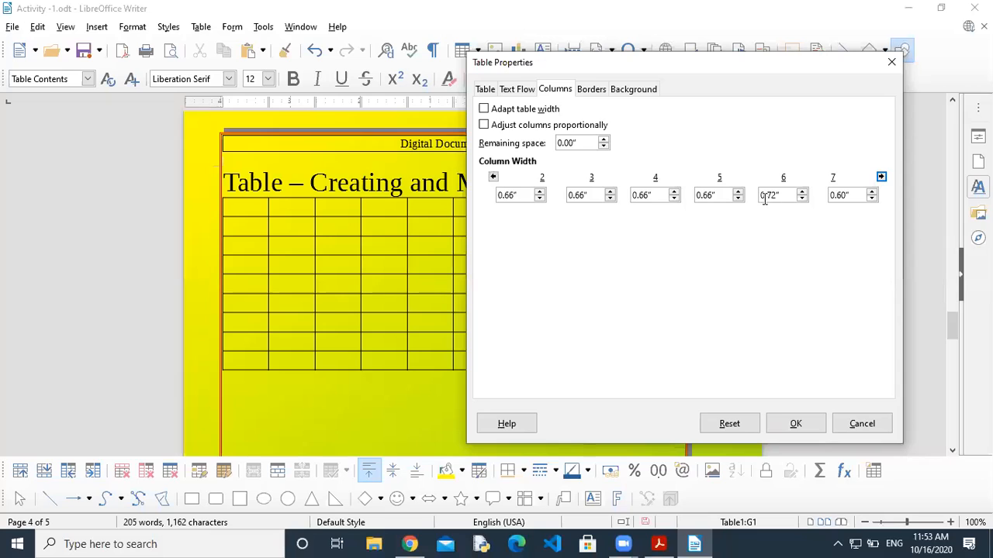
left_click(881, 178)
left_click(799, 423)
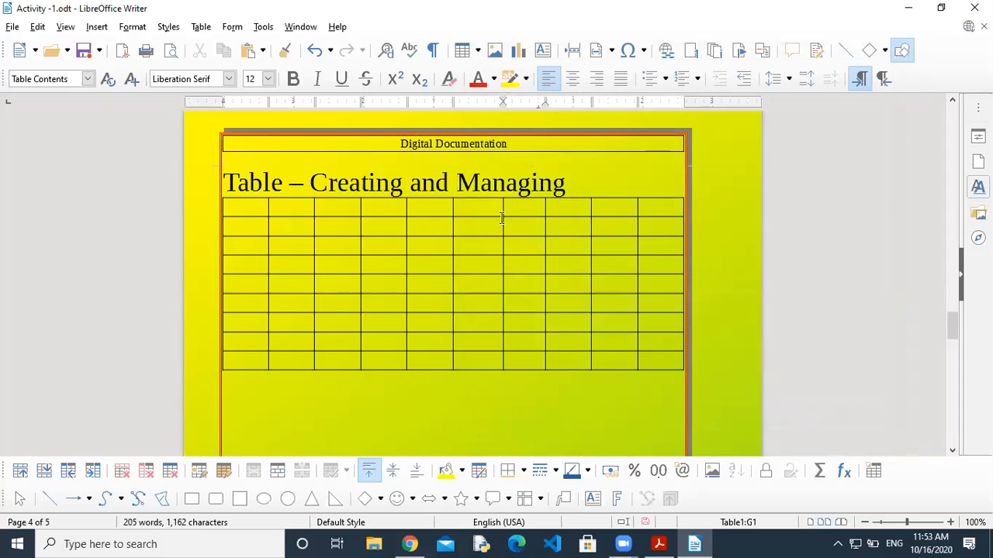
Step: Set the table's border color to Dark Brick 1 and add a gray shadow cast to the top left
key("Left")
left_click(200, 28)
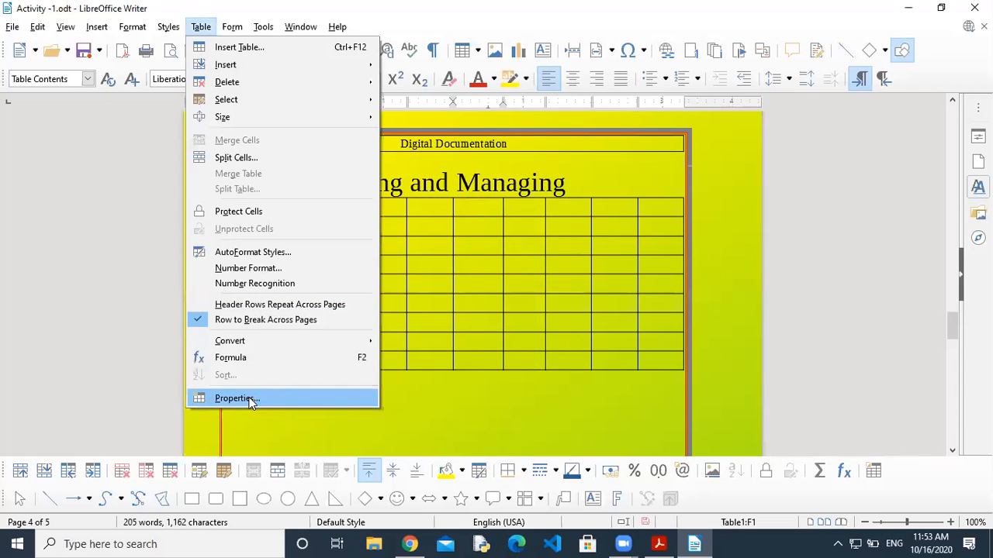
left_click(250, 399)
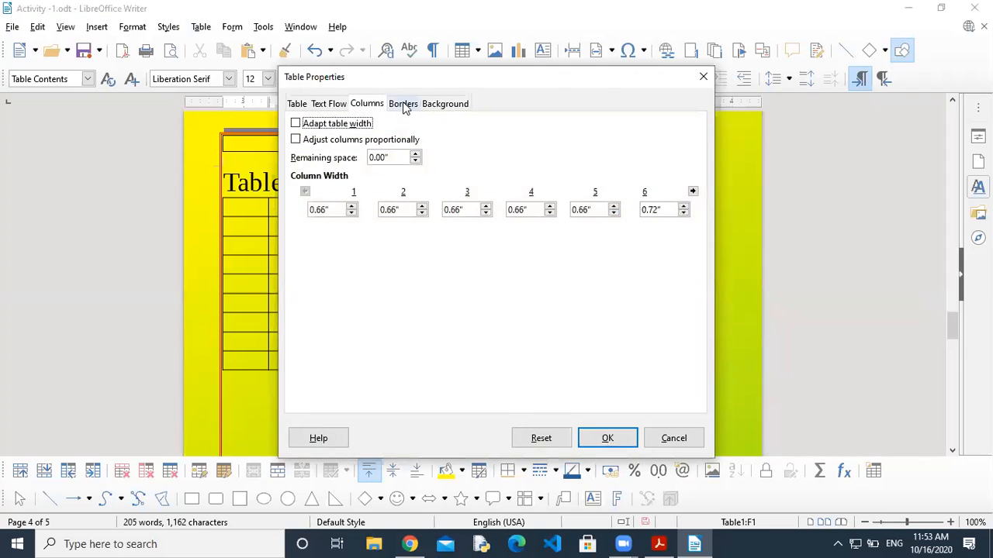
left_click(402, 106)
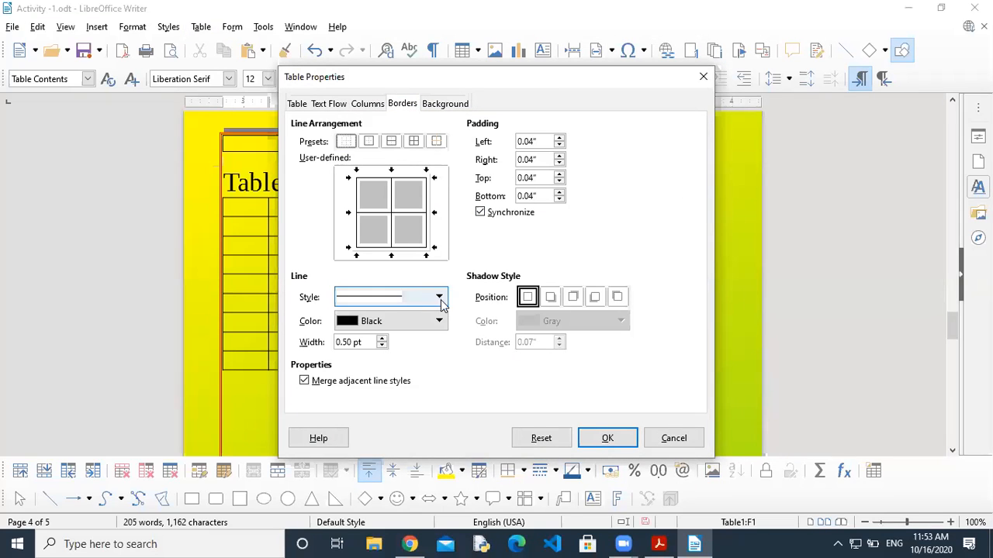
left_click(439, 321)
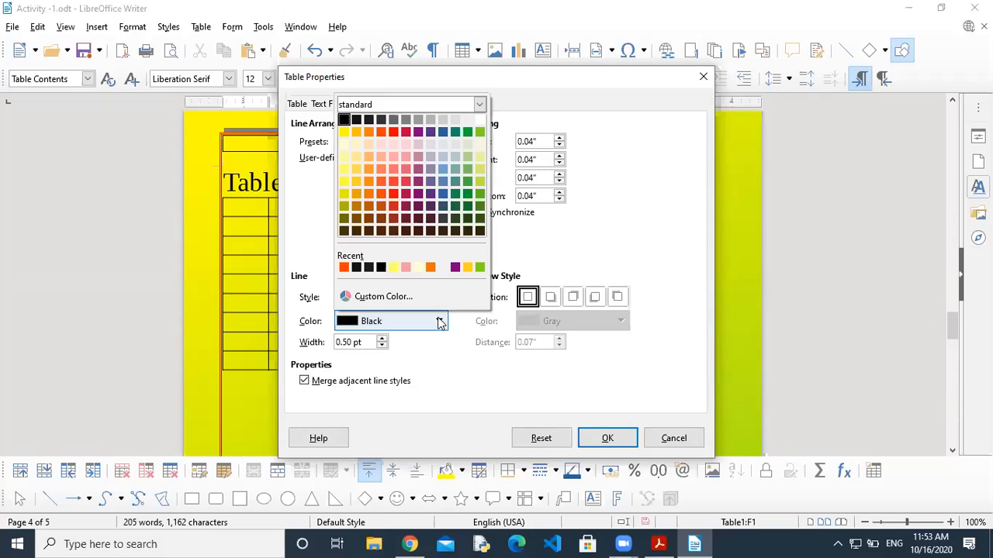
left_click(382, 194)
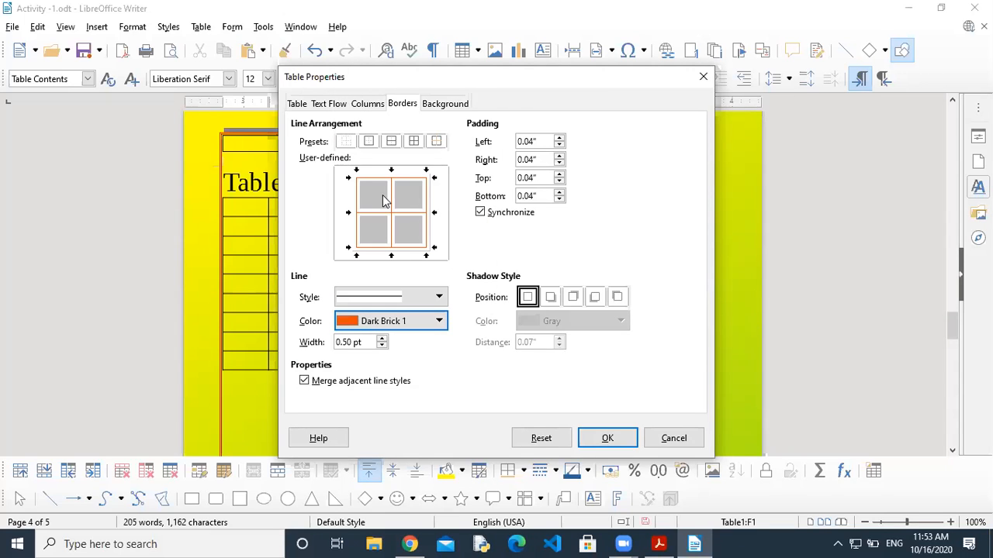
left_click(617, 300)
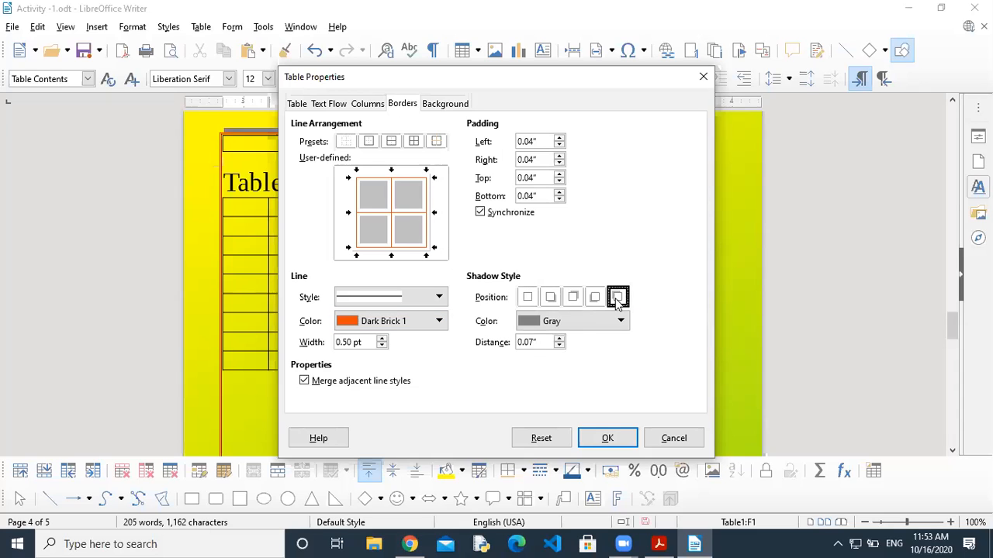
Step: Fill the background of the whole table with the tiled blue cloud bitmap
left_click(461, 103)
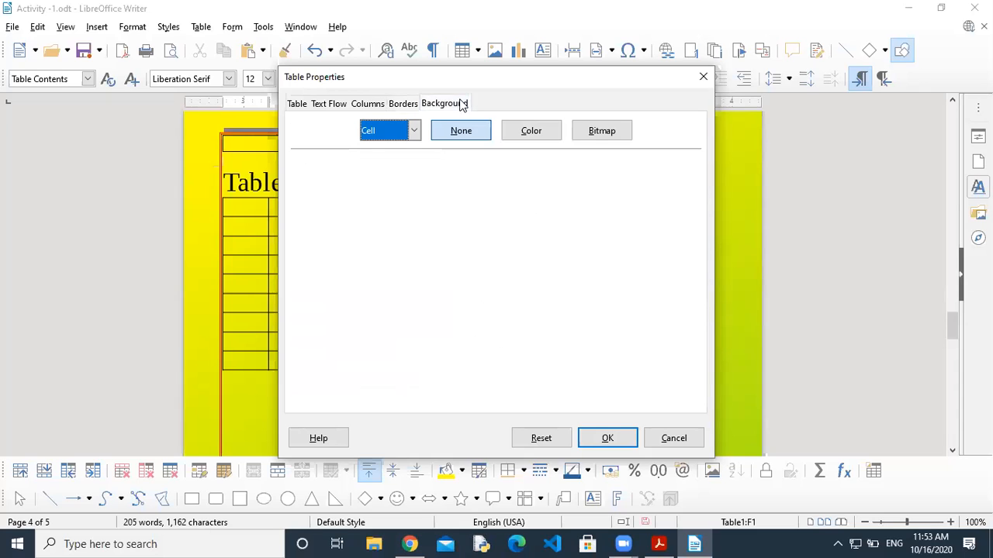
left_click(415, 132)
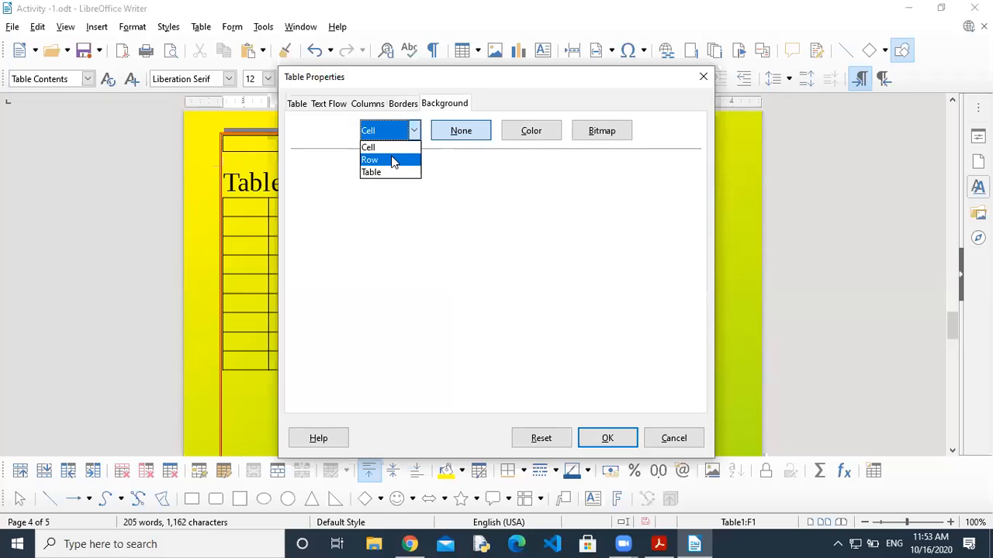
left_click(394, 161)
left_click(414, 131)
left_click(391, 172)
left_click(536, 134)
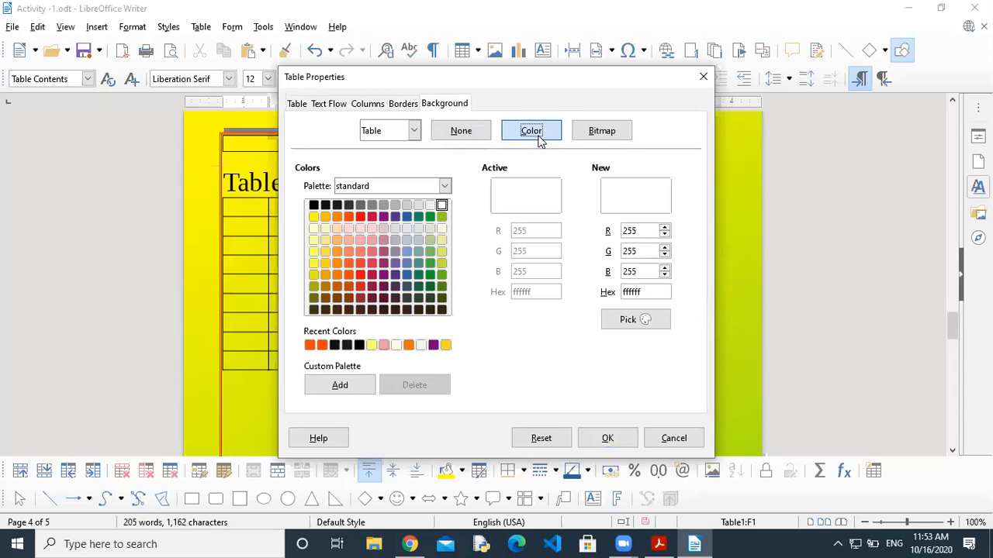
left_click(599, 137)
left_click(400, 315)
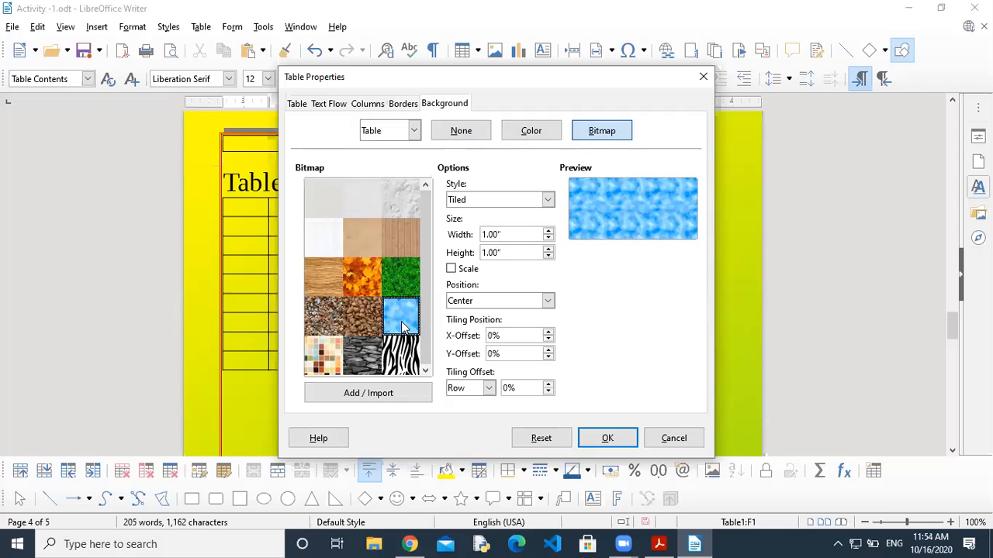
left_click(606, 439)
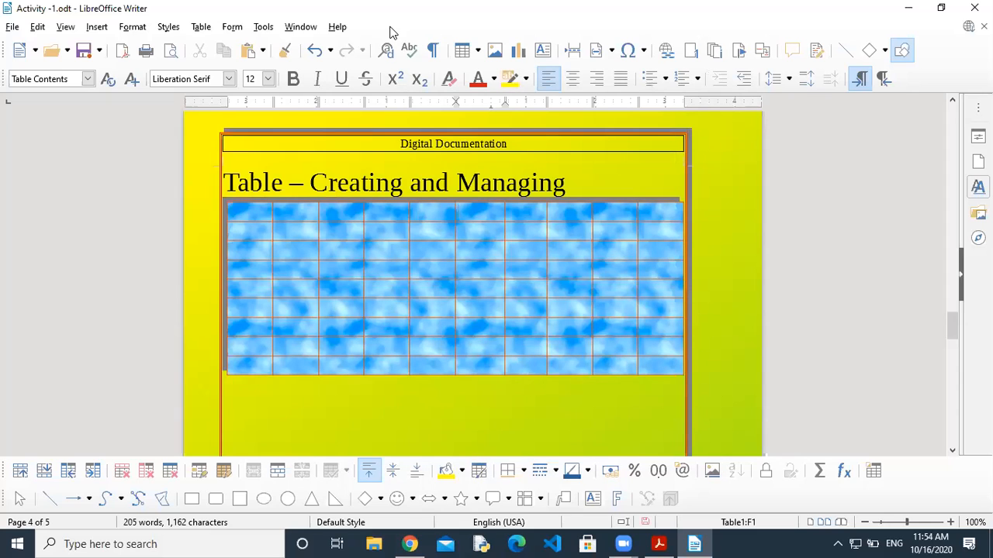
Step: Revisit the table's properties without changes, and check which table commands are available with the cursor below the table
left_click(201, 27)
left_click(266, 398)
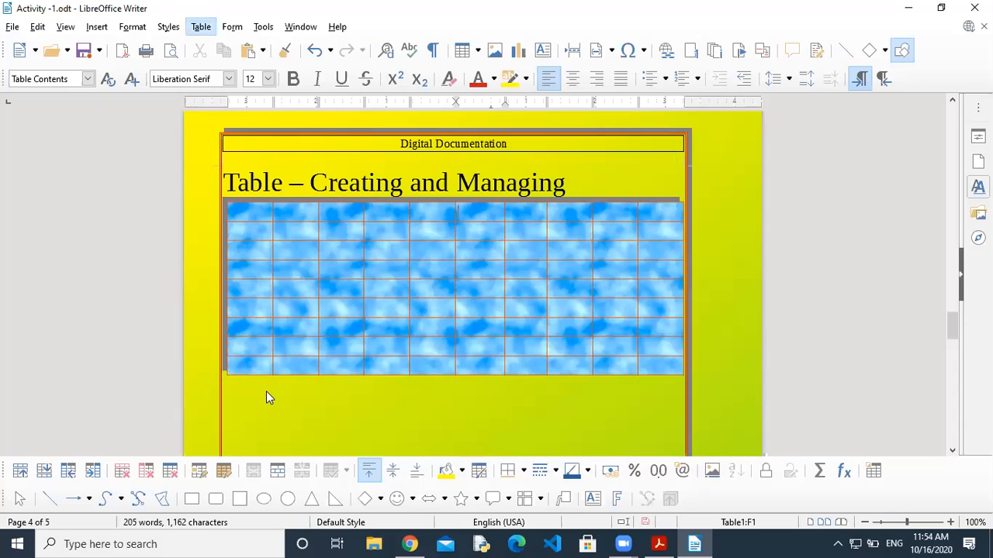
left_click(673, 438)
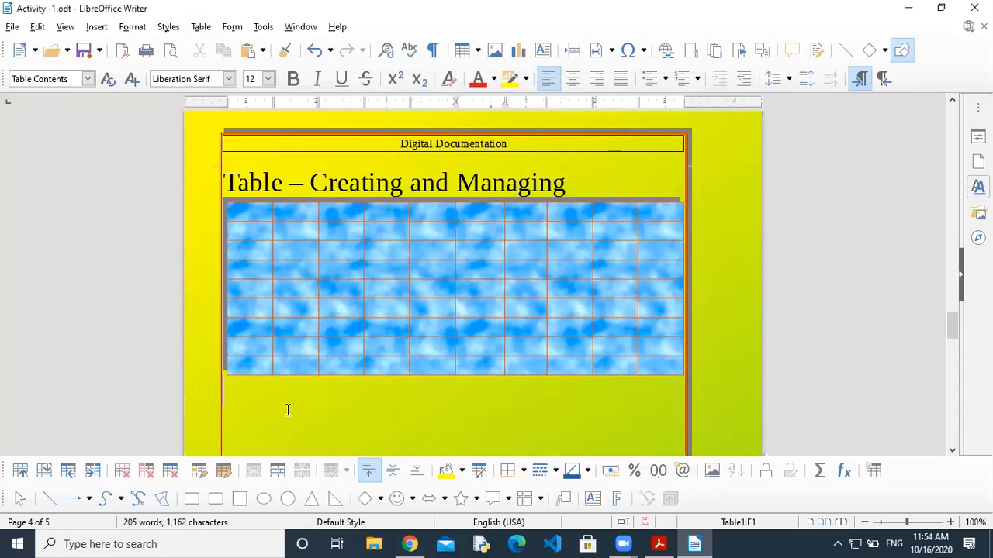
left_click(287, 410)
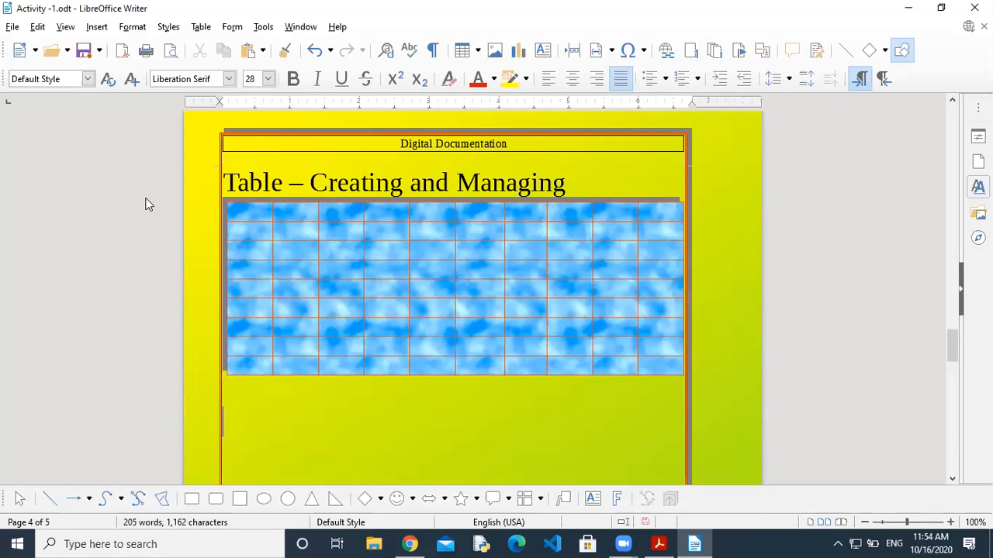
left_click(201, 26)
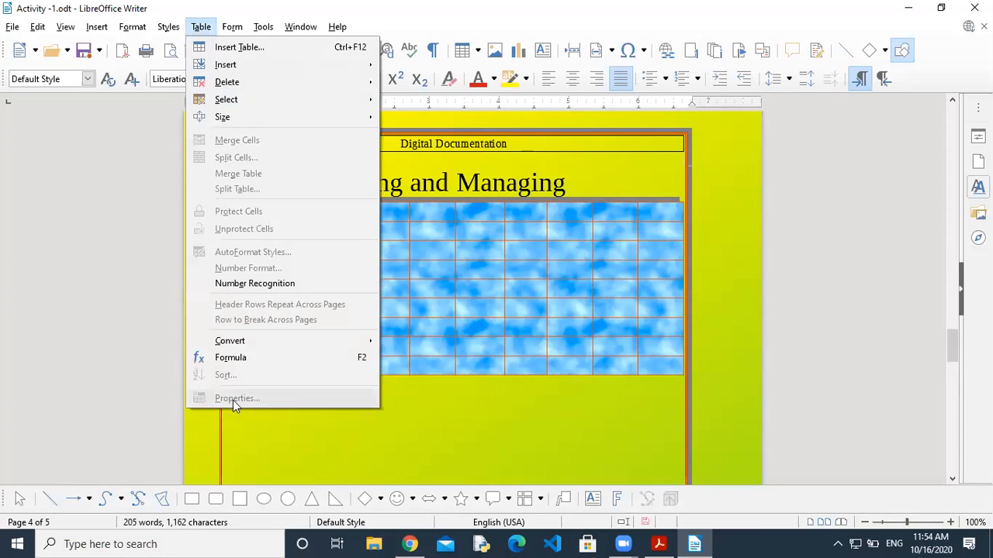
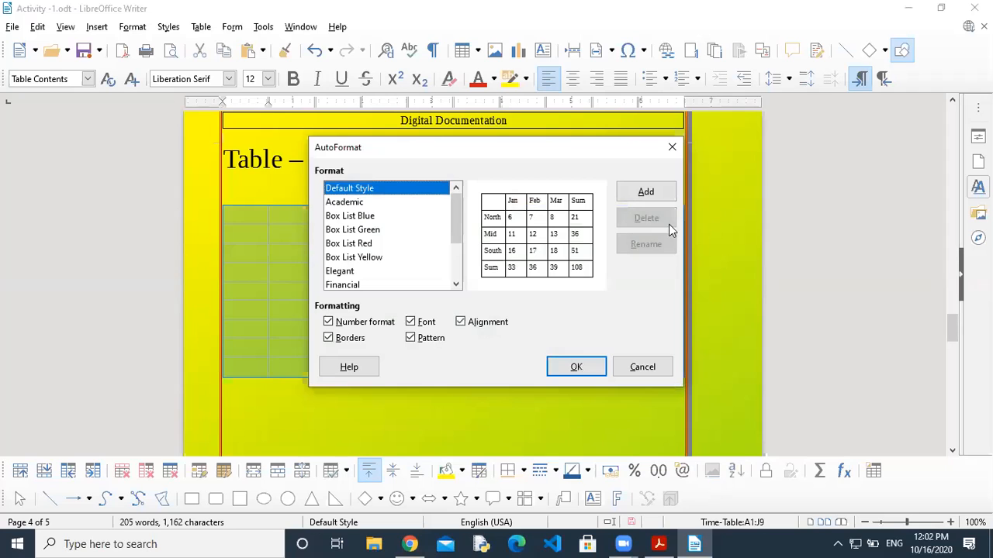
Step: Apply the Default Style AutoFormat to the selected timetable table, and delete the whole table from the page
left_click(592, 364)
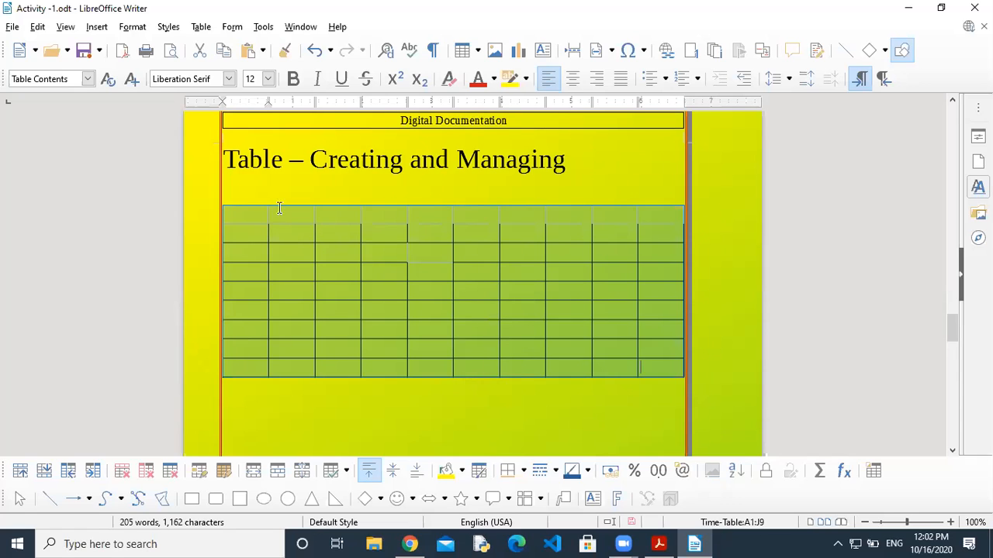
left_click(201, 27)
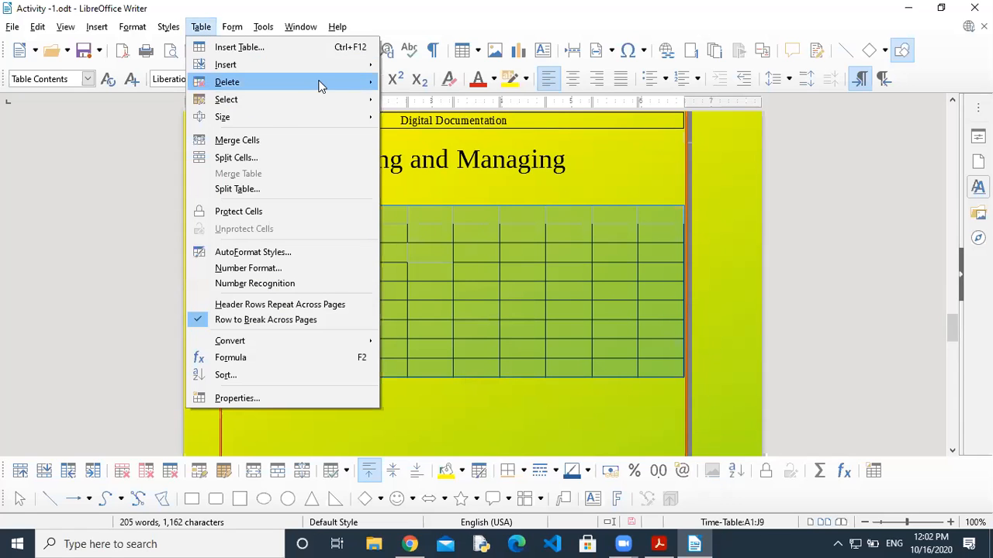
mouse_move(357, 84)
left_click(426, 118)
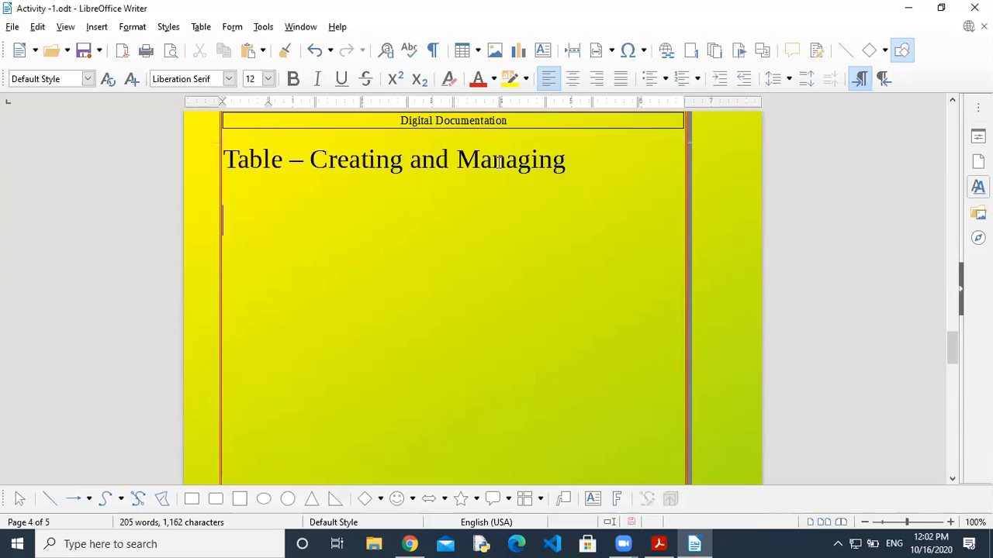
Step: Insert a new 10-column, 9-row table below the "Table – Creating and Managing" heading
left_click(464, 51)
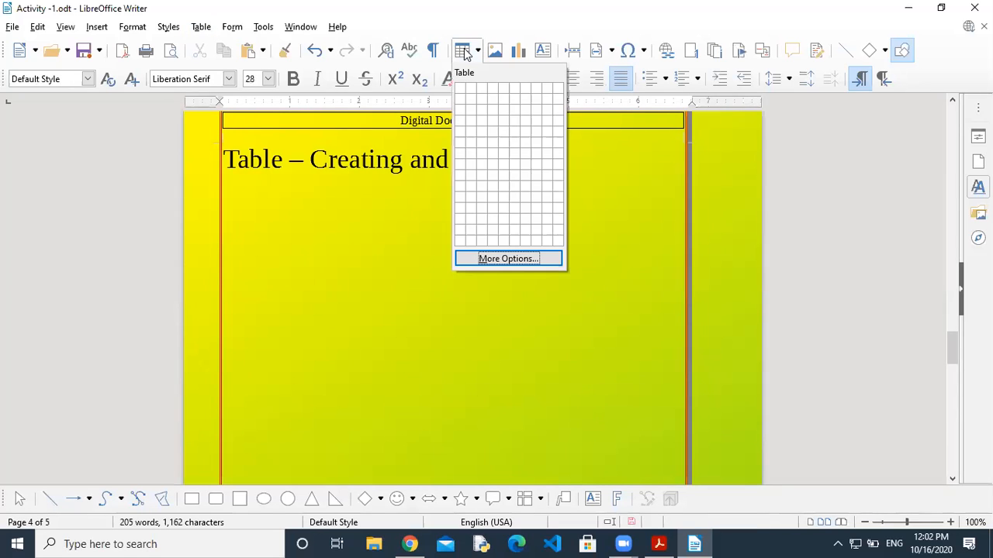
left_click(559, 176)
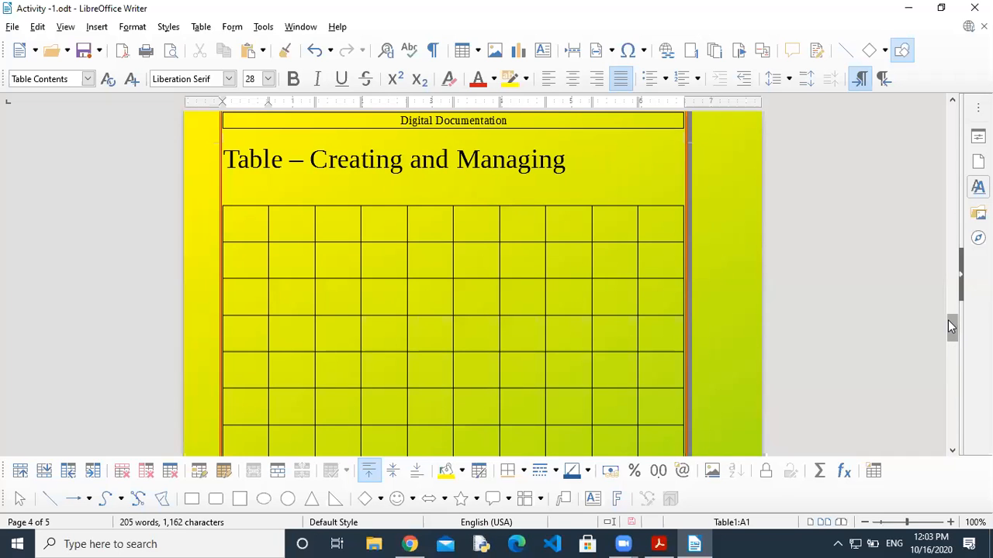
mouse_move(948, 323)
left_mouse_down()
mouse_move(951, 343)
mouse_move(951, 330)
left_mouse_up()
Step: Put Writer beside Acrobat Reader and read the textbook's instructions on creating tables, inserting and deleting rows and columns, and splitting and merging tables
key("super+Right")
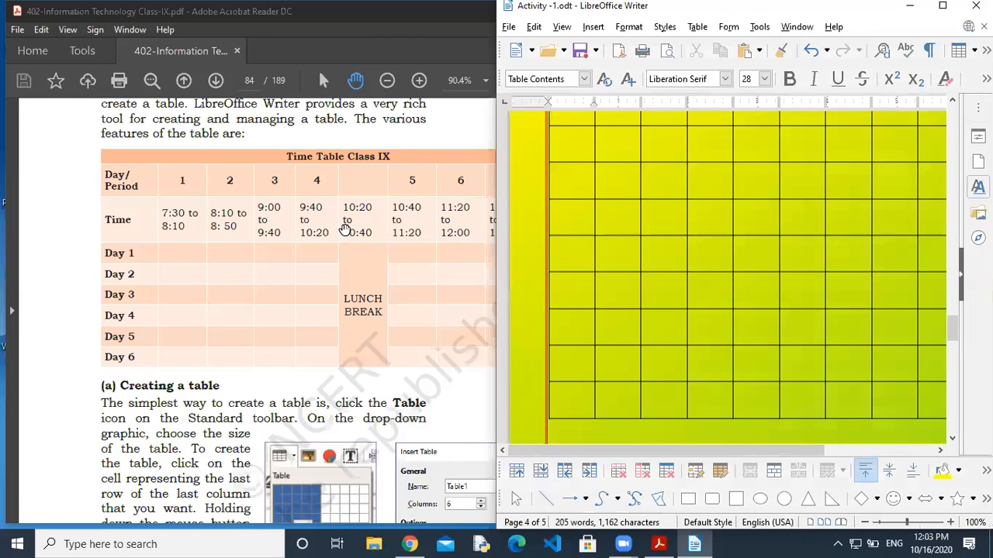
left_click(259, 394)
scroll(259, 393, "down", 3)
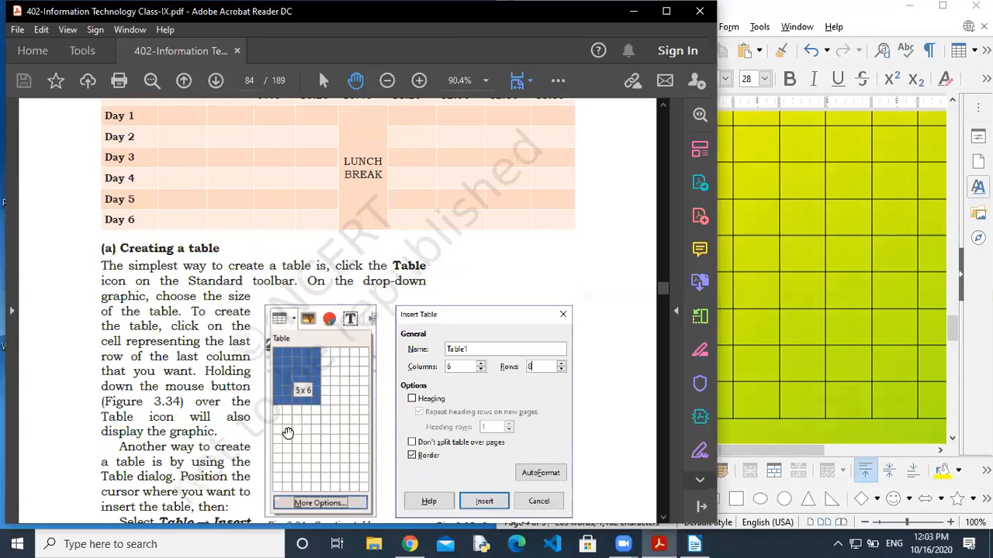
scroll(287, 432, "down", 5)
scroll(316, 204, "down", 10)
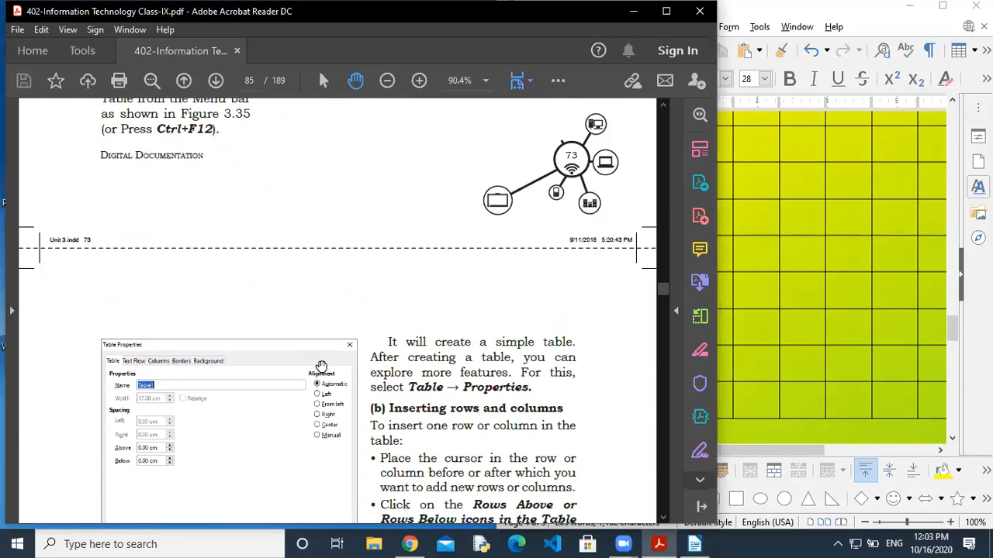
scroll(397, 353, "down", 5)
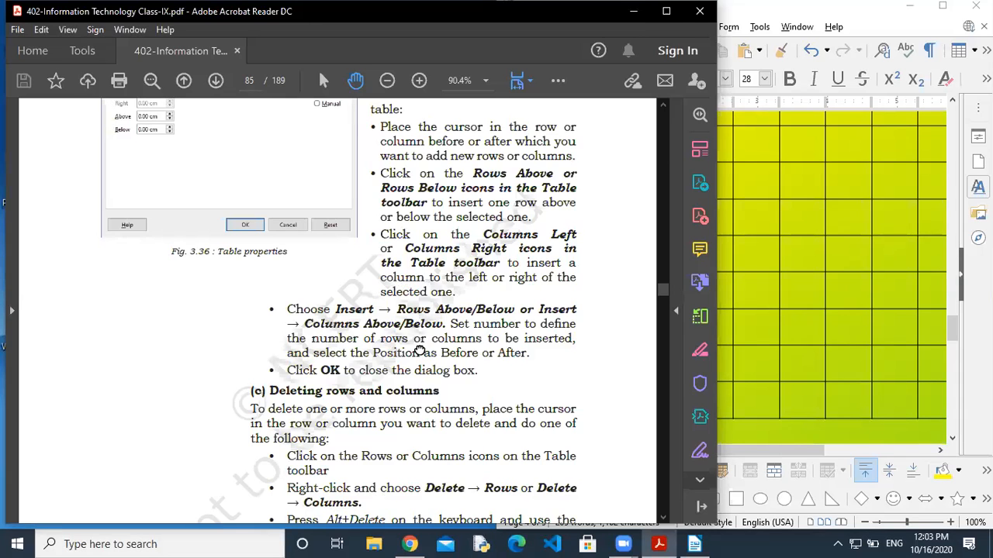
left_click_drag(419, 351, 422, 214)
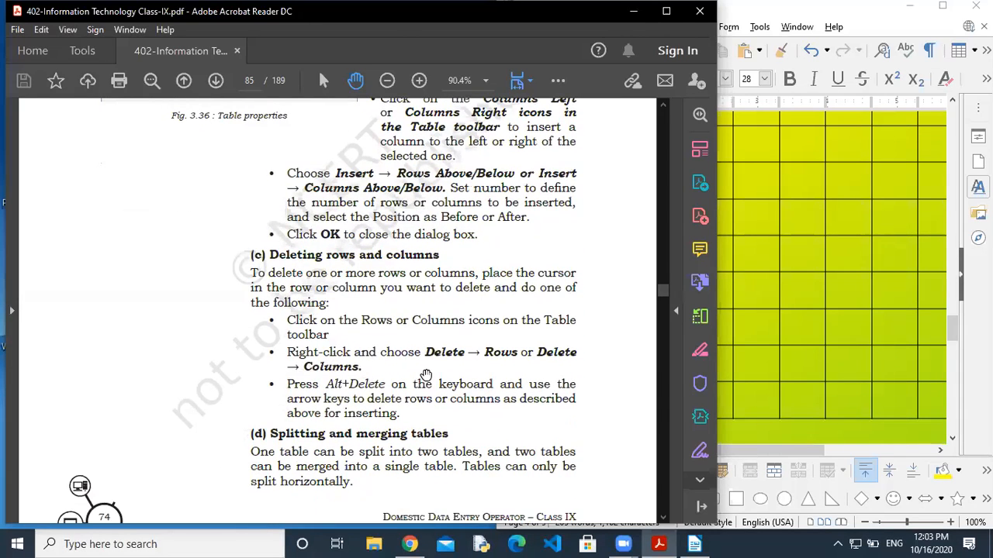
left_click_drag(426, 375, 420, 201)
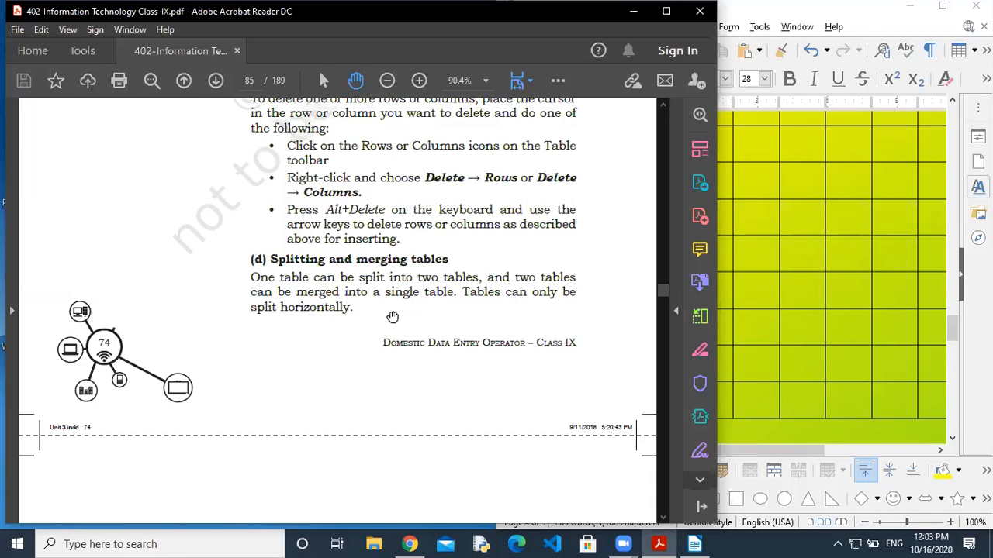
left_click_drag(353, 316, 346, 273)
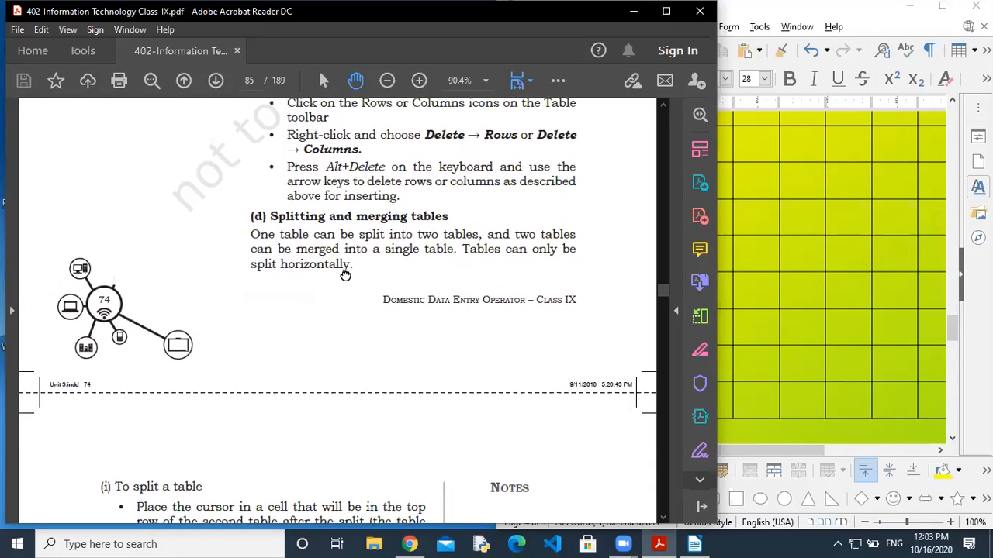
scroll(391, 223, "up", 5)
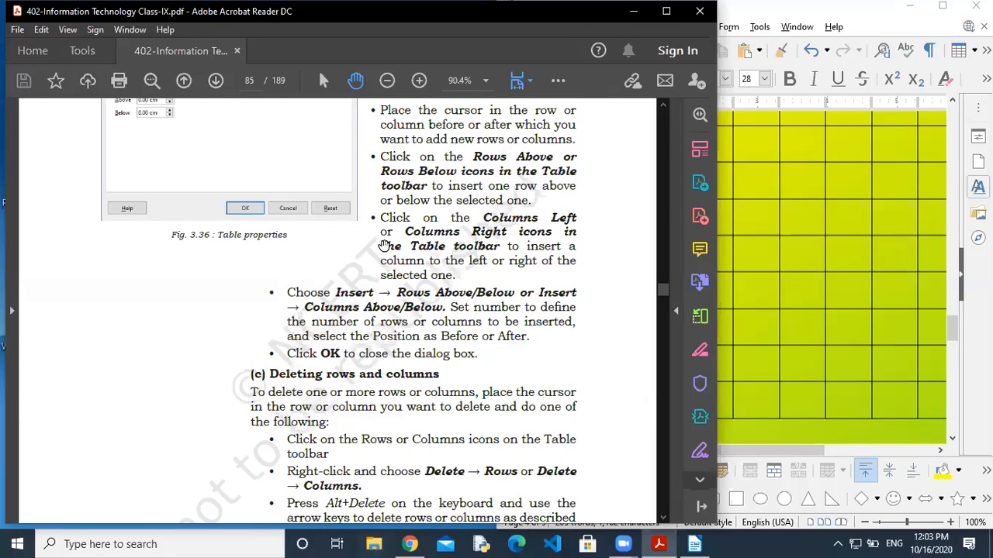
left_click(184, 80)
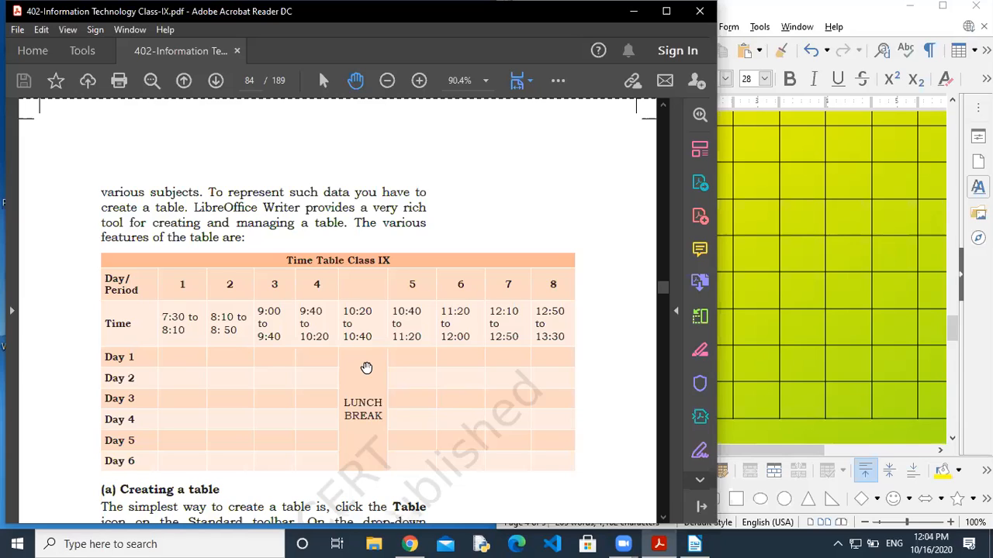
Step: In Writer, merge the fourth to sixth cells of the table's fourth row into one cell
left_click(775, 293)
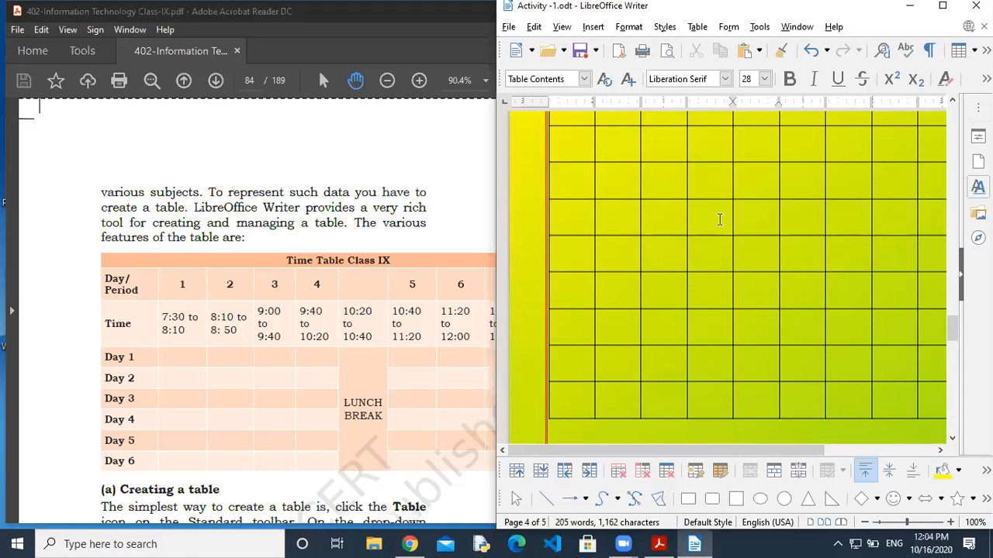
left_click_drag(690, 217, 780, 218)
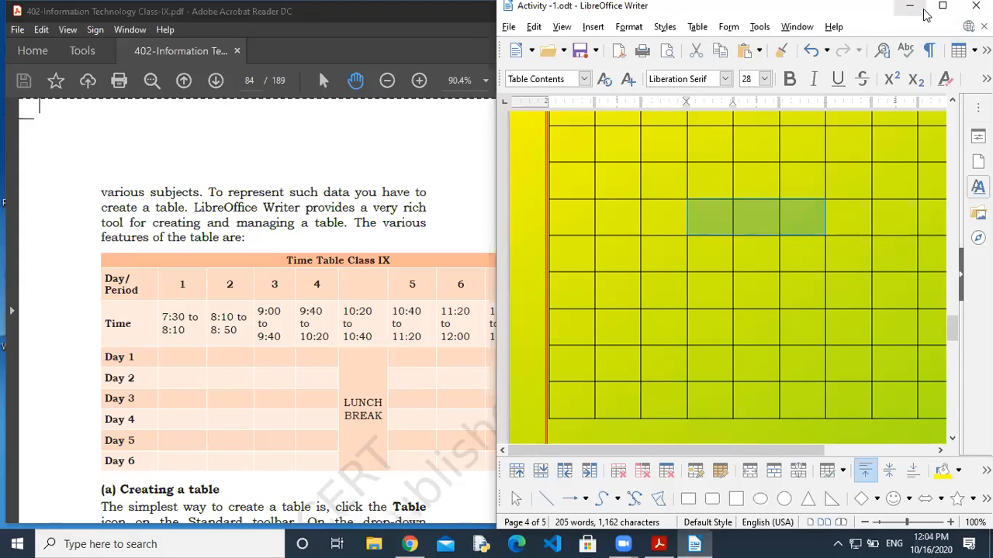
left_click(698, 29)
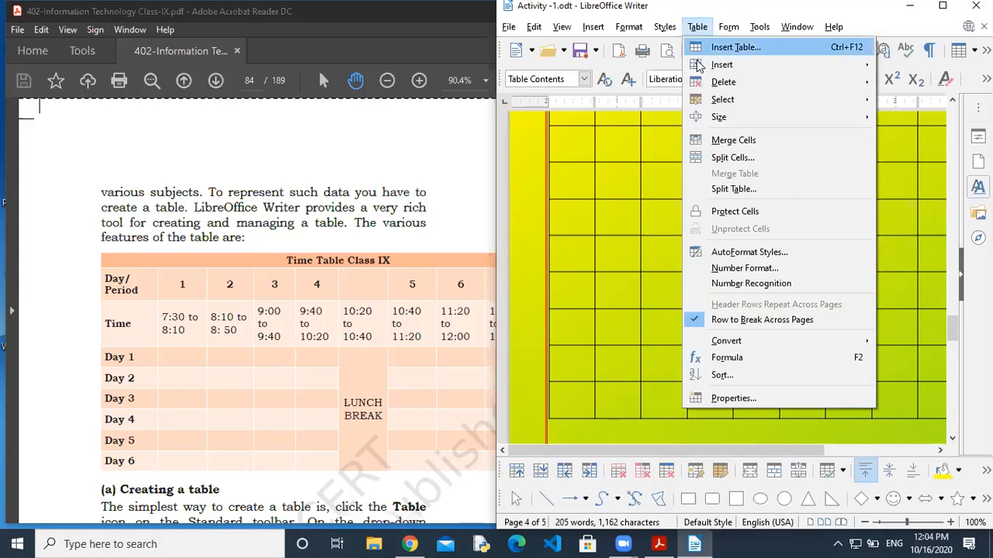
left_click(729, 139)
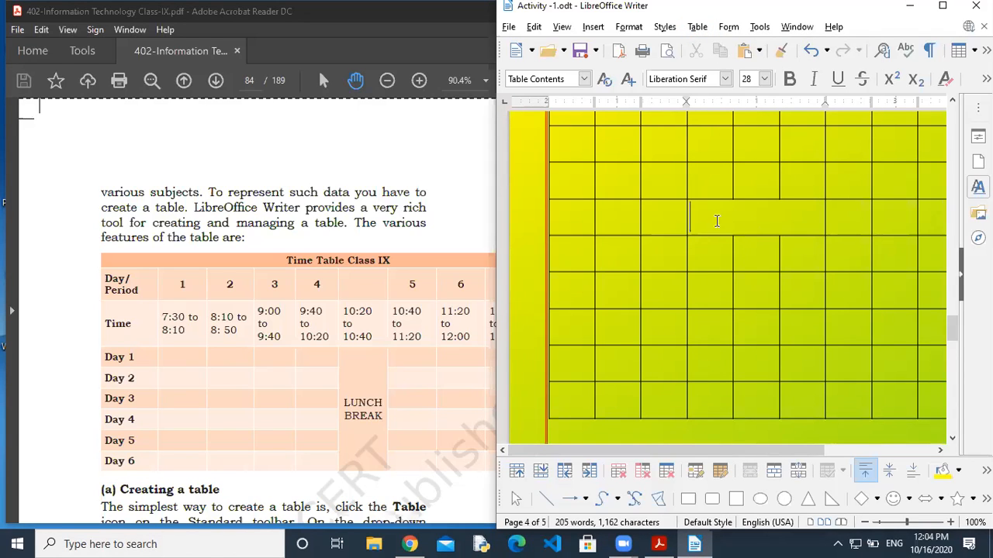
Step: Merge three vertically adjacent cells of the third column, in rows six to eight, into one cell
left_click(667, 286)
left_click_drag(667, 286, 665, 373)
right_click(658, 333)
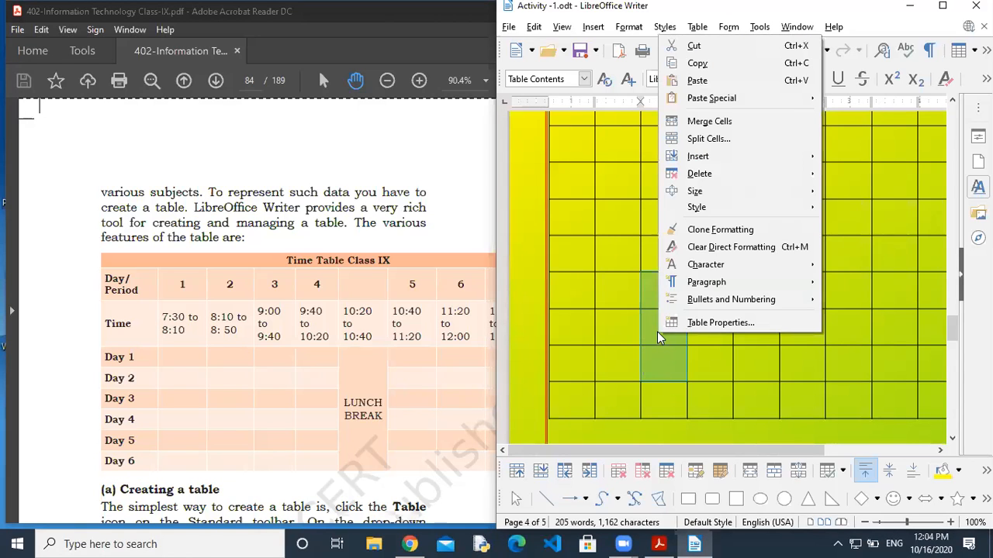
left_click(728, 123)
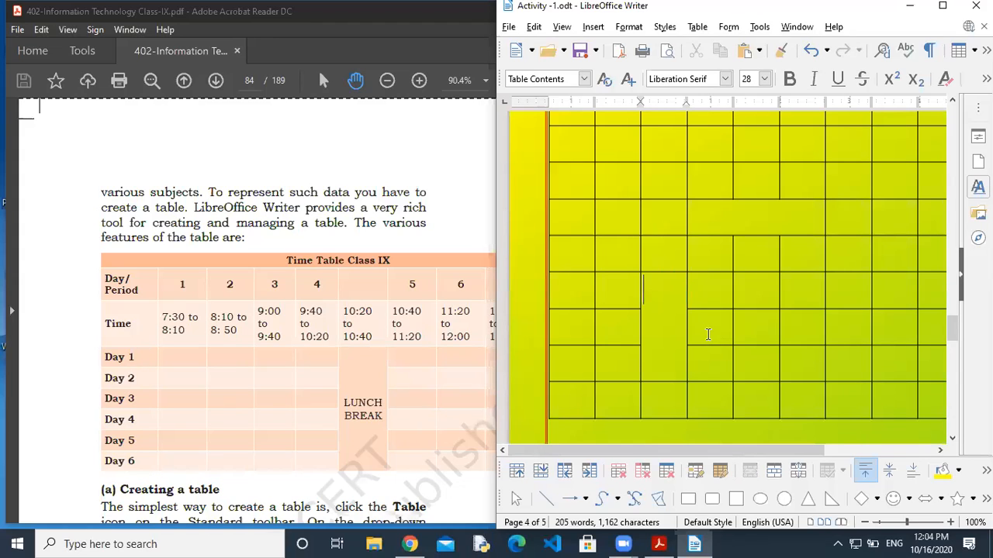
Step: Split the first cell of the third row into 2 cells horizontally
left_click(576, 175)
right_click(558, 185)
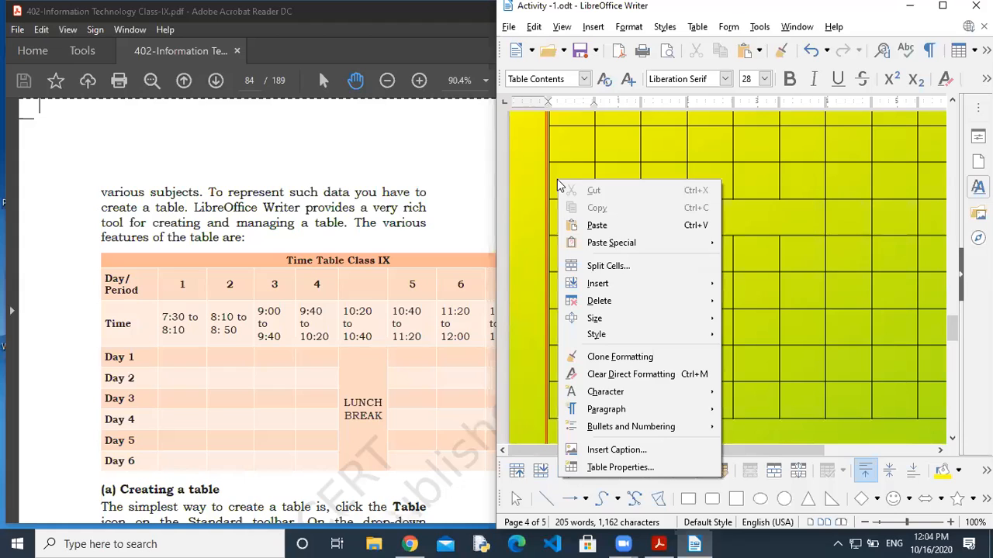
left_click(620, 266)
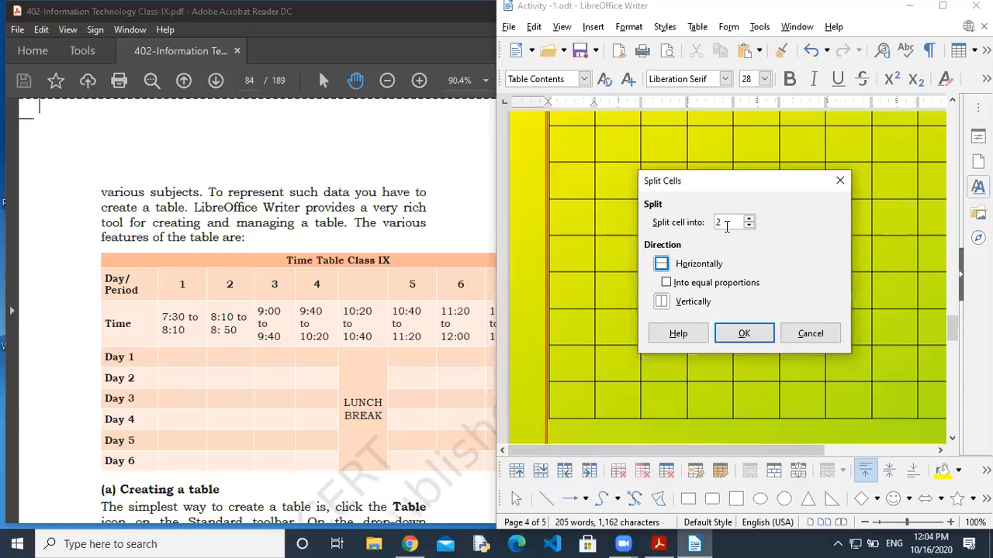
left_click(665, 304)
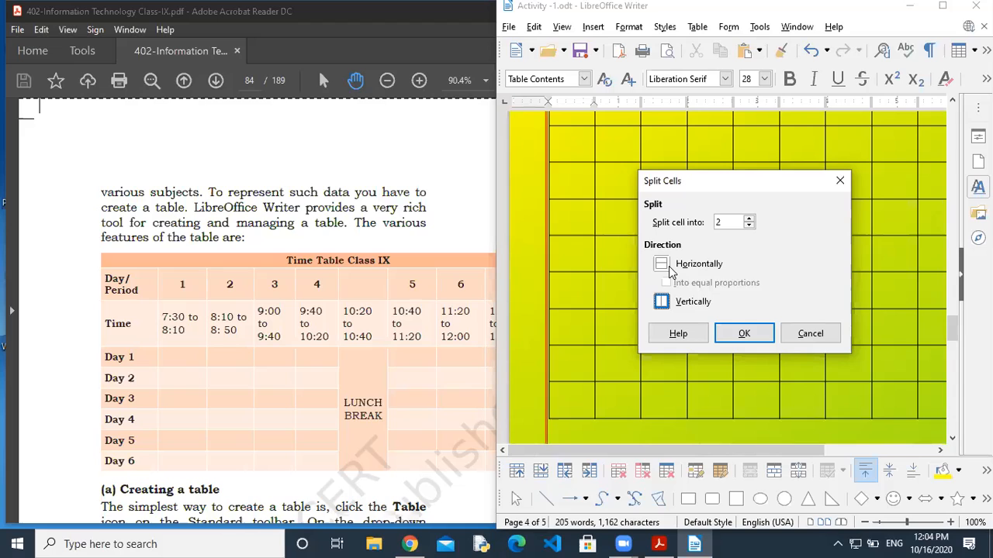
left_click(664, 265)
left_click(744, 333)
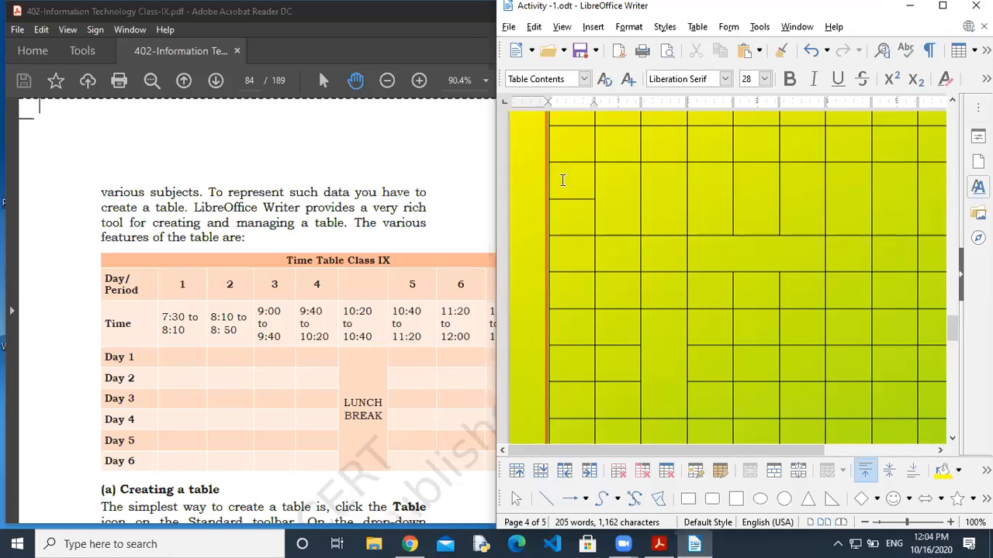
left_click_drag(562, 182, 572, 212)
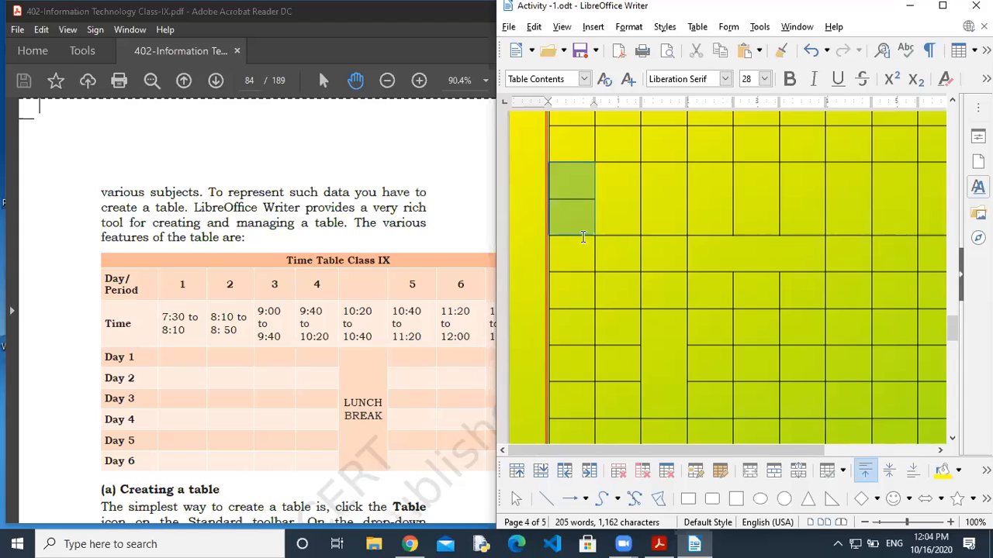
left_click(579, 246)
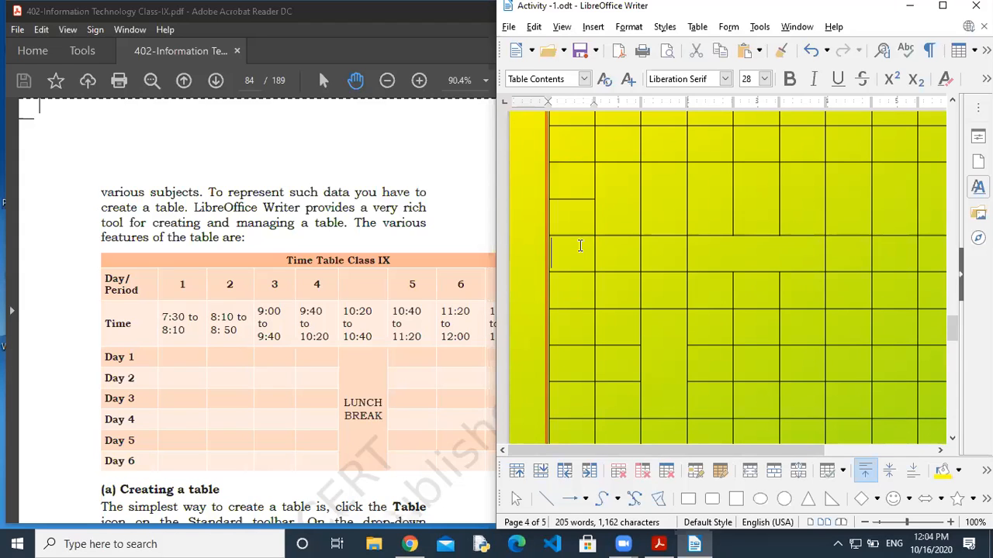
Step: Try splitting the first-column cell just below the merged row's first cell into 2 horizontally with equal proportions, and undo the split
right_click(578, 291)
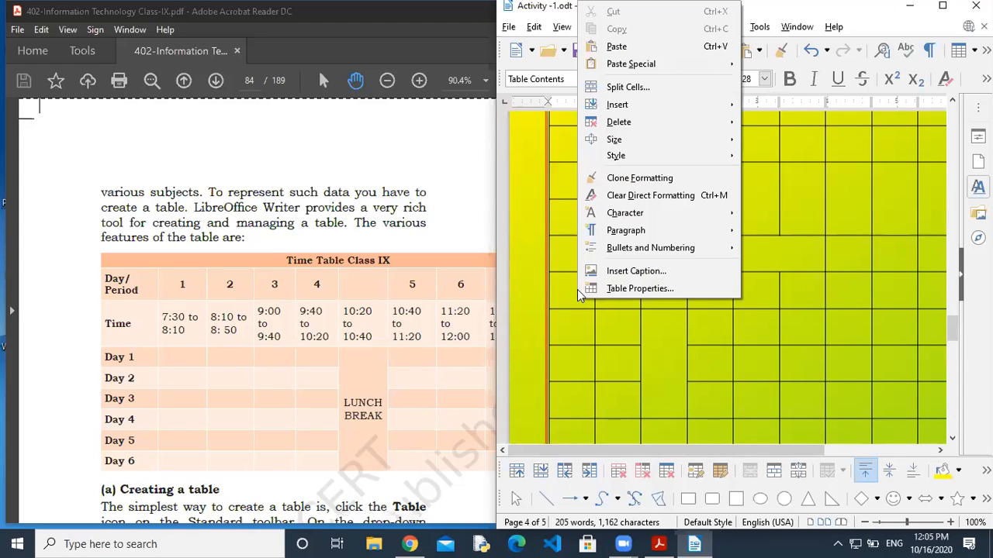
left_click(627, 87)
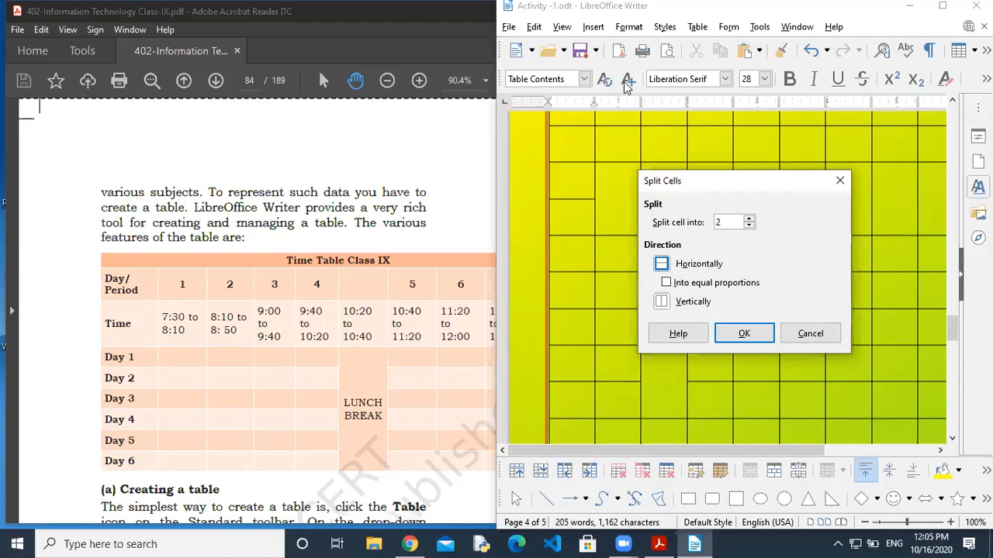
left_click(667, 284)
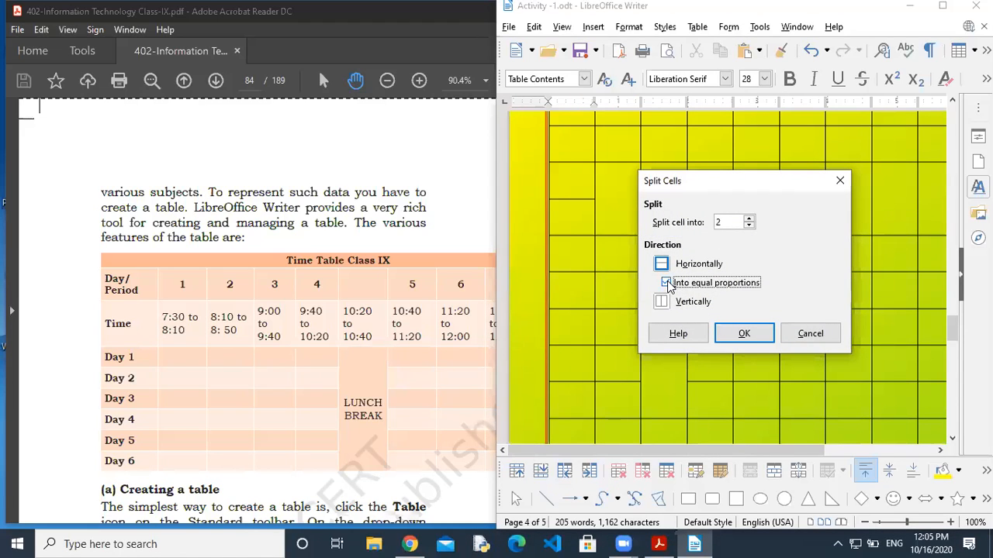
left_click(744, 335)
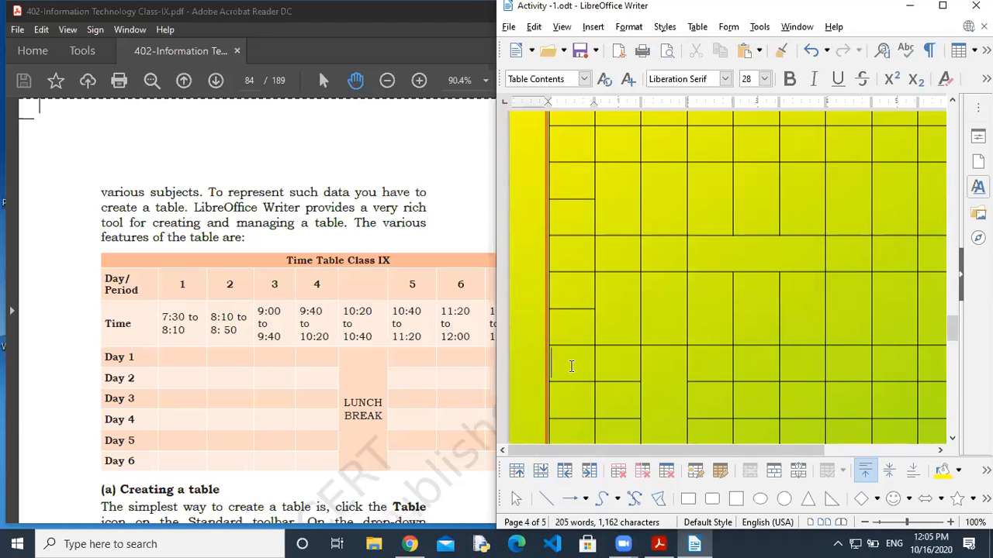
key("Up")
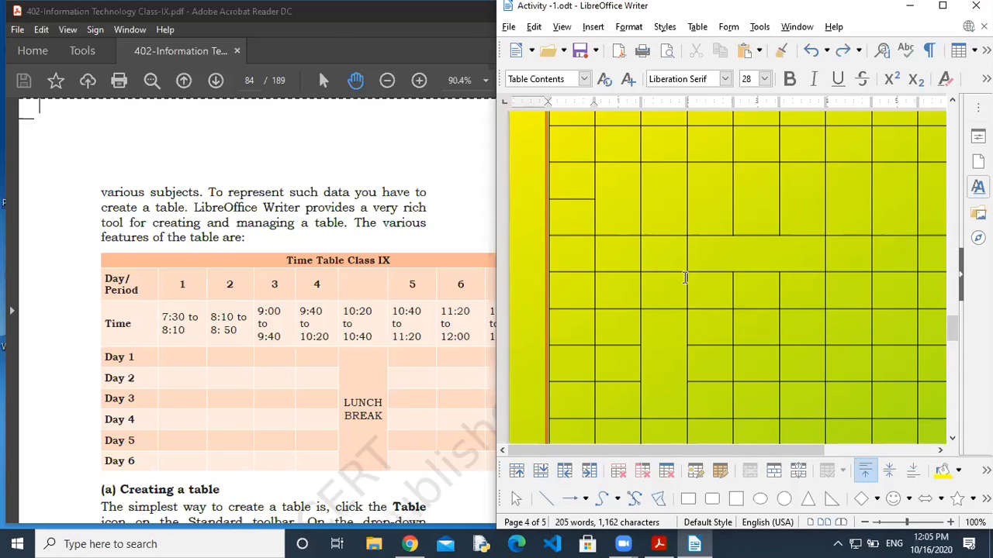
Step: Split the first-column cell two rows below the horizontally merged row into 2 cells vertically
right_click(586, 315)
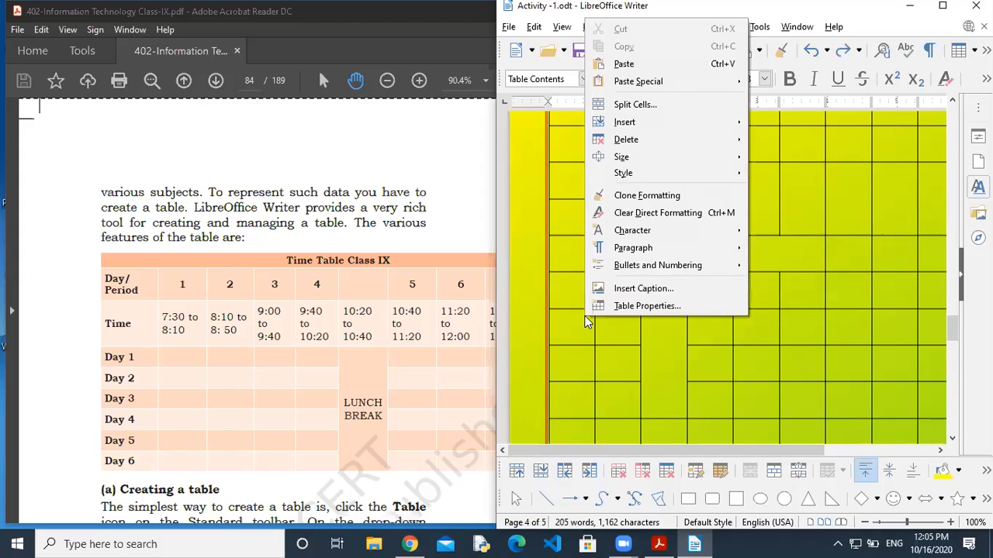
left_click(672, 106)
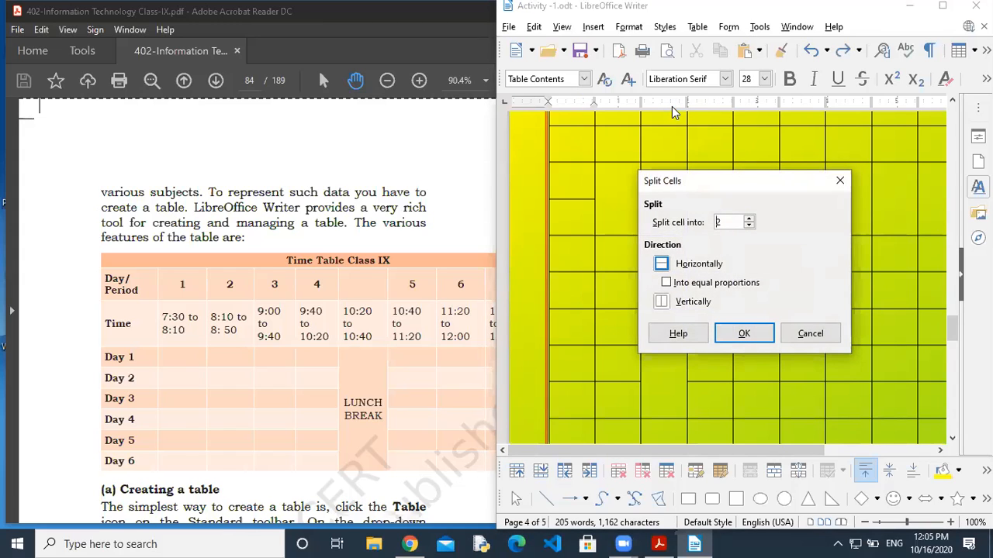
left_click(663, 305)
left_click(741, 334)
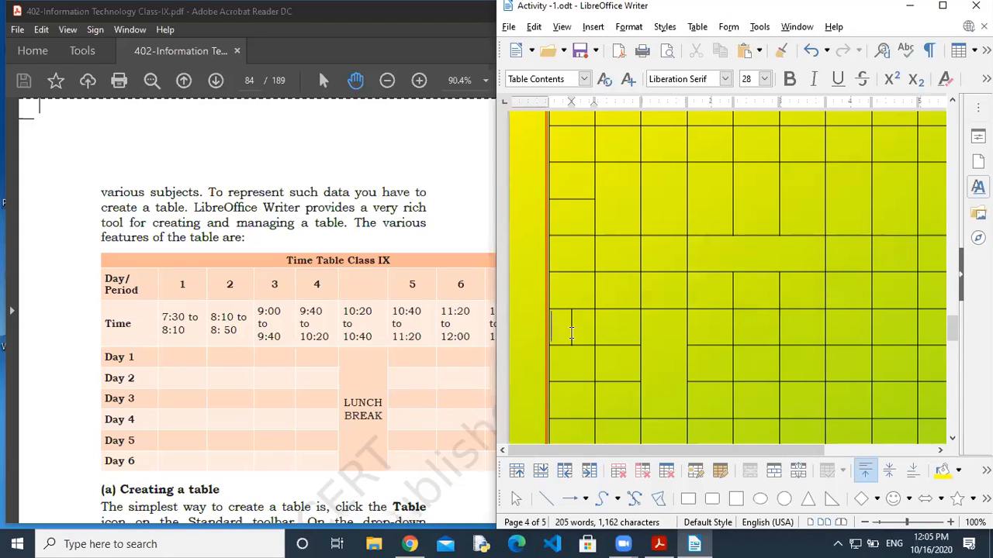
left_click_drag(563, 332, 584, 337)
left_click(587, 356)
Step: Delete the whole practice table with the merged and split cells from the page
left_click(692, 300)
left_click(638, 207)
right_click(629, 198)
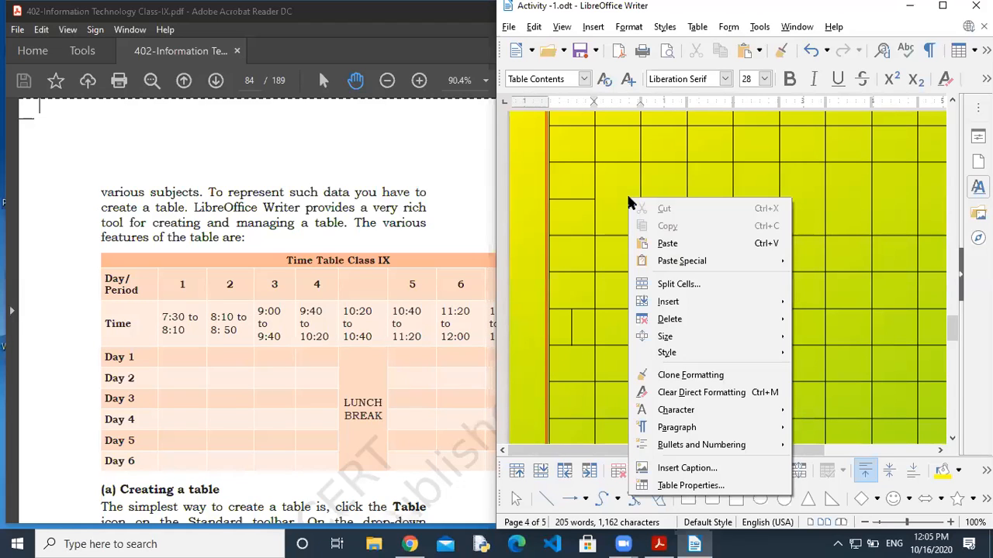
mouse_move(716, 330)
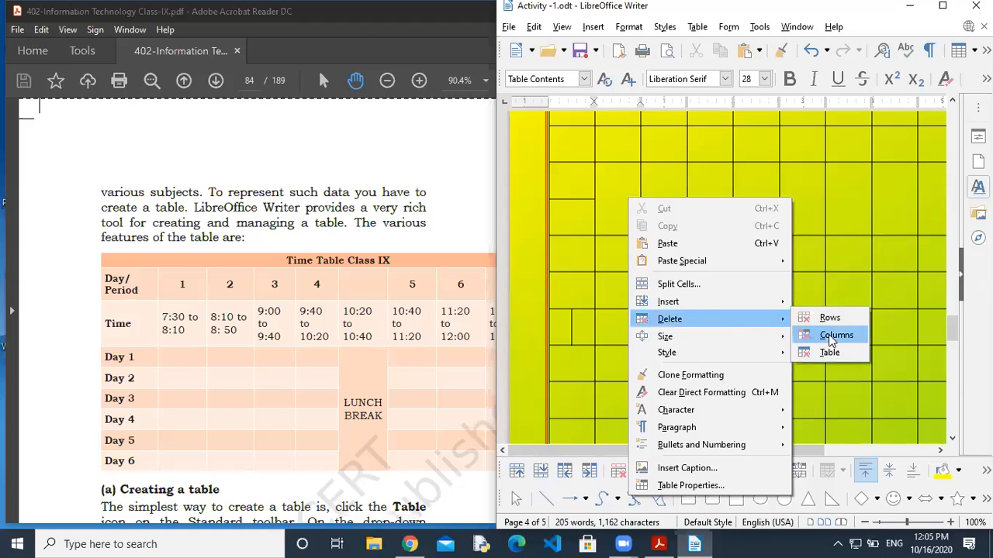
left_click(826, 352)
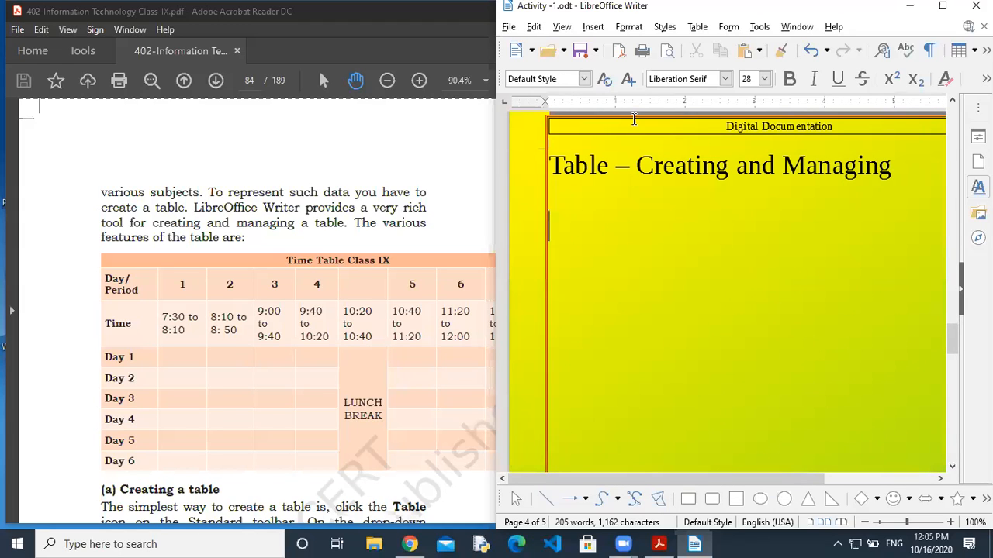
Step: Insert a table named Time-Table with 10 columns and 9 rows, using the Default Style
left_click(593, 26)
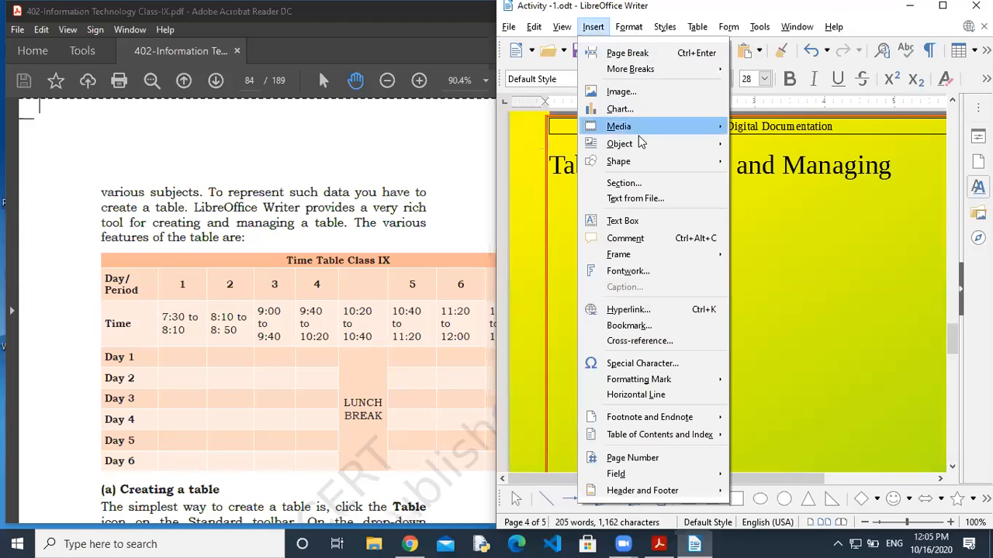
mouse_move(696, 26)
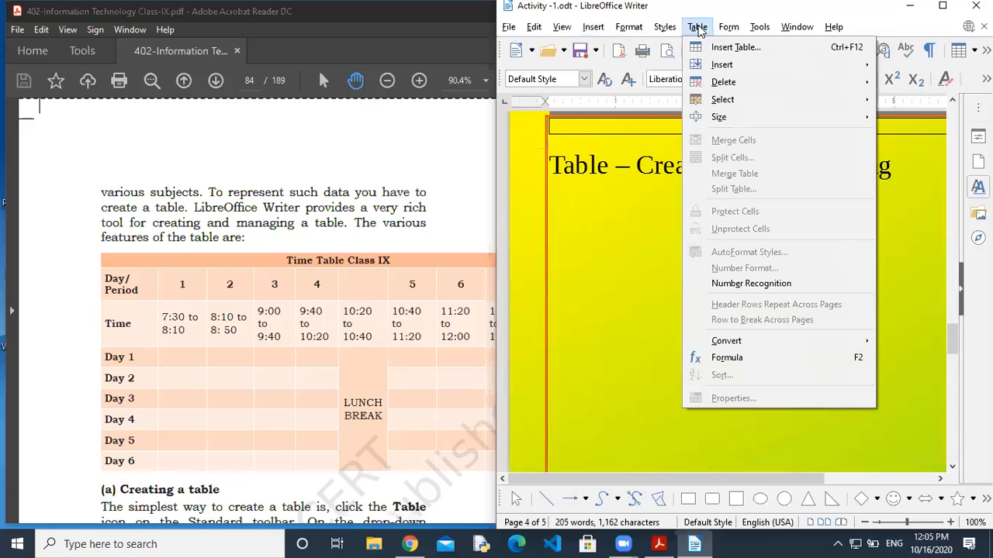
left_click(736, 47)
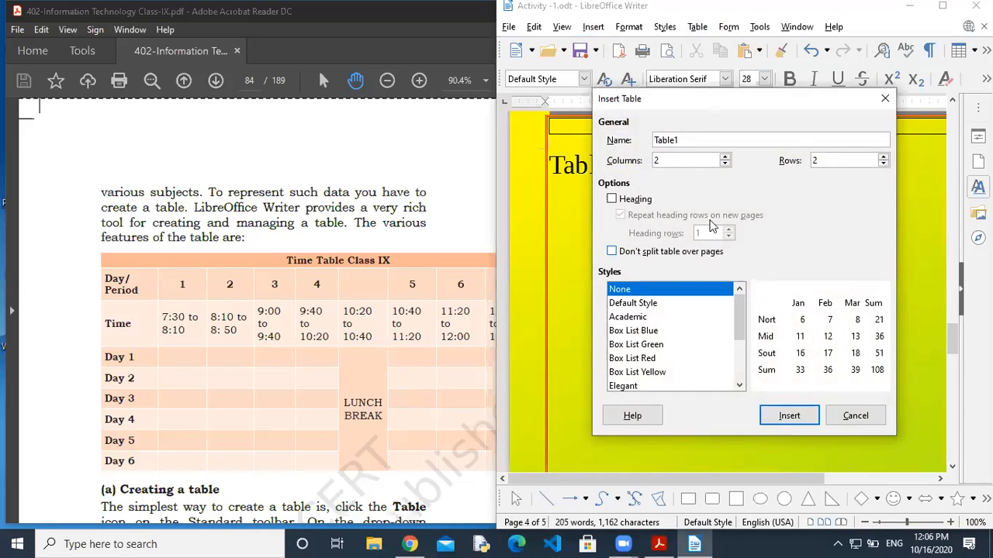
key("BackSpace")
key("BackSpace")
key("BackSpace")
double_click(659, 160)
type("1")
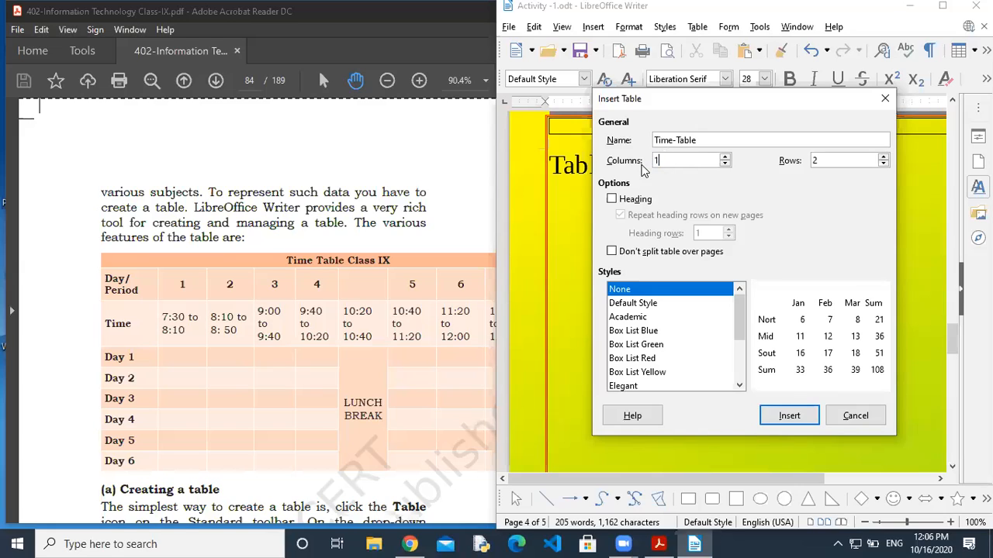
type("0")
double_click(816, 161)
left_click(665, 303)
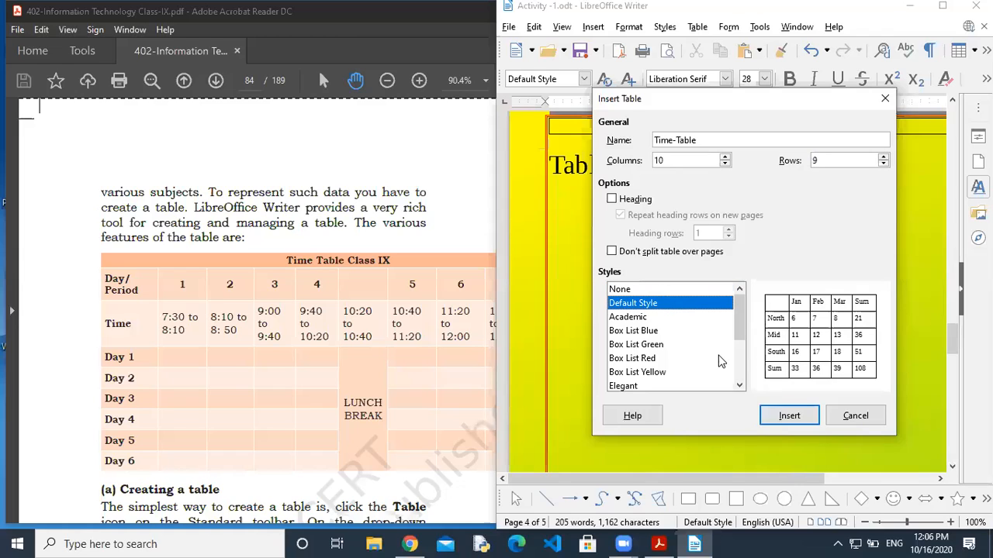
left_click(789, 416)
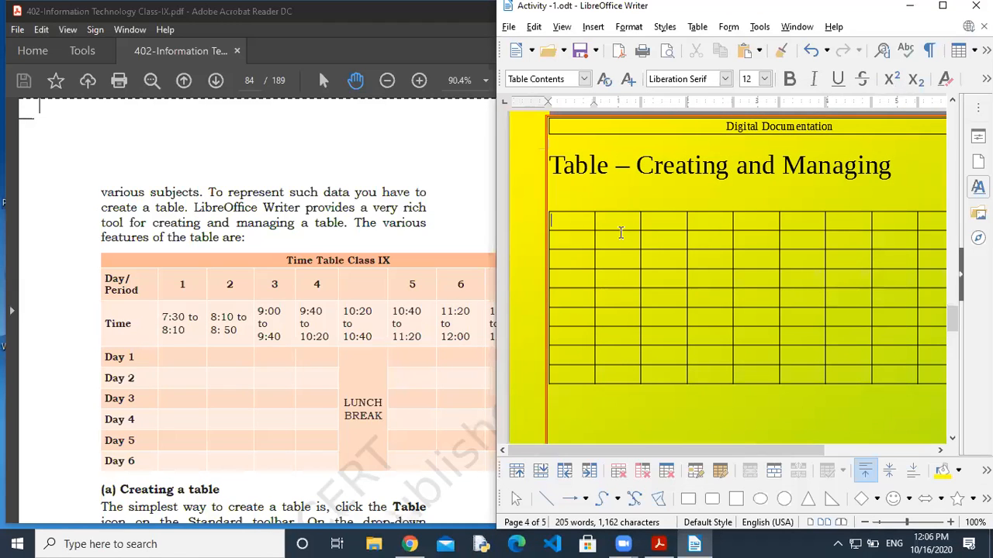
Step: Maximize the Writer window and remove the gradient background by setting the page style's area fill to None
left_click_drag(586, 223, 618, 224)
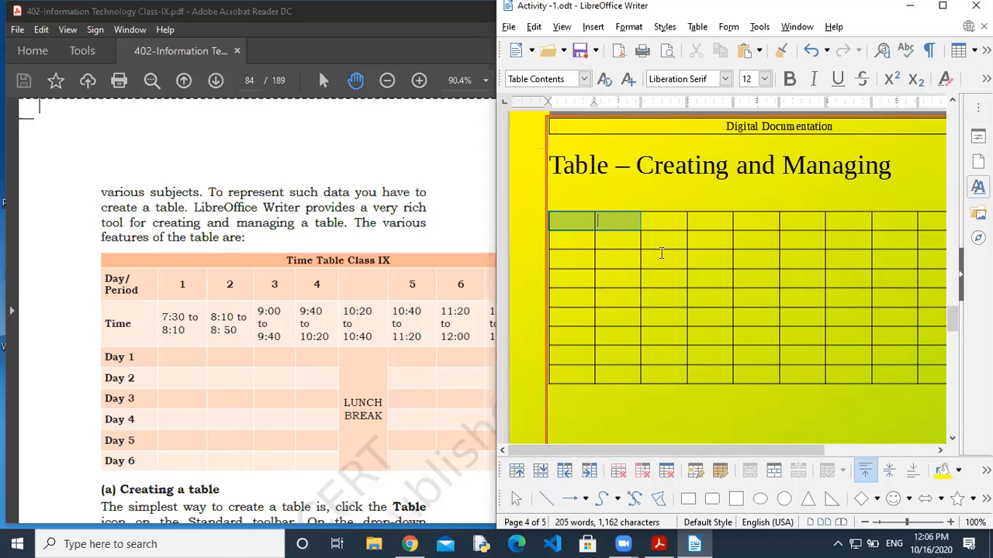
left_click(942, 7)
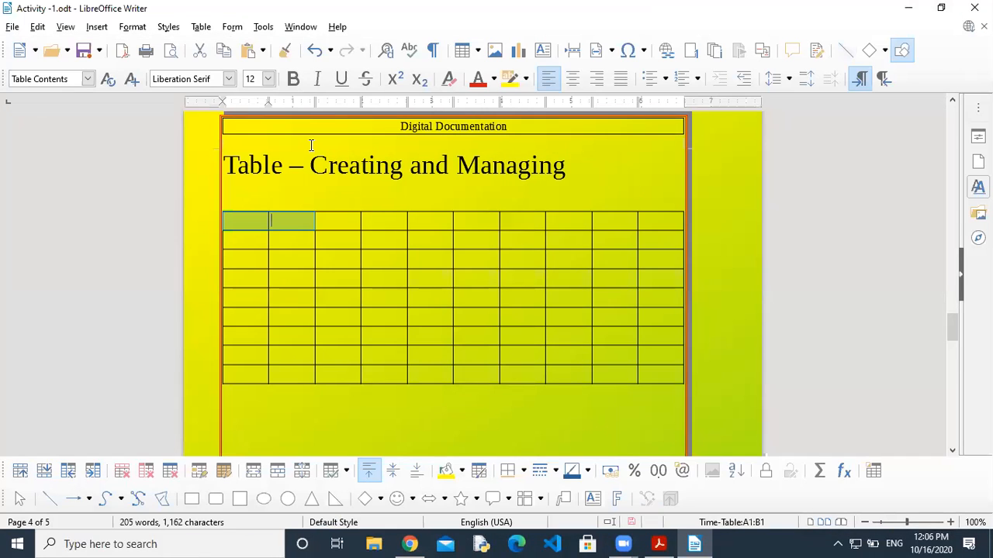
left_click(244, 221)
left_click_drag(243, 221, 654, 222)
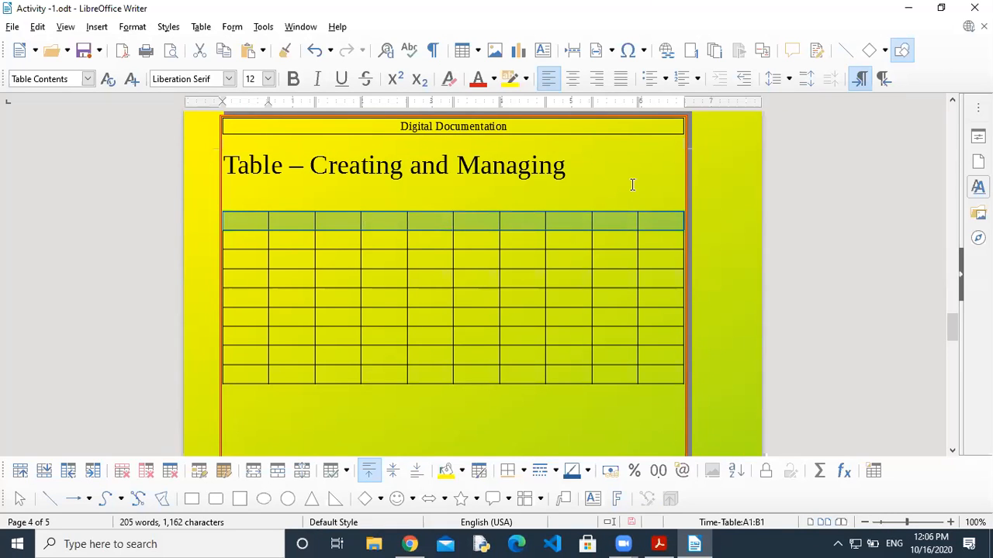
right_click(631, 184)
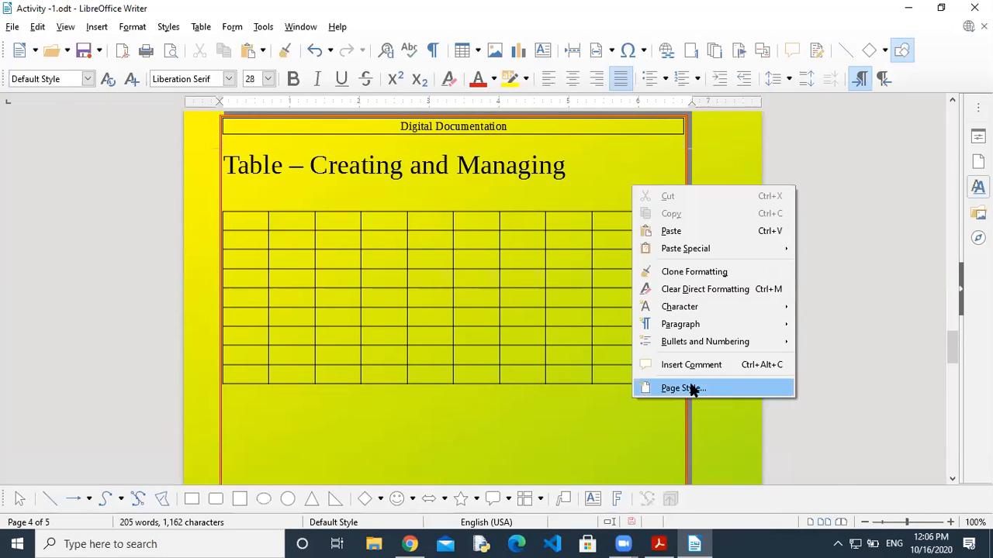
left_click(691, 389)
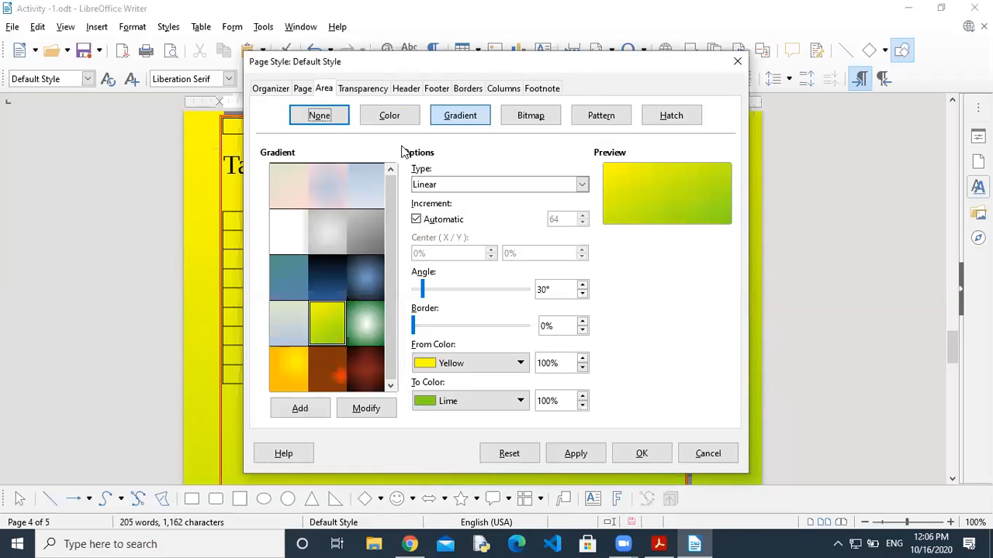
left_click(330, 118)
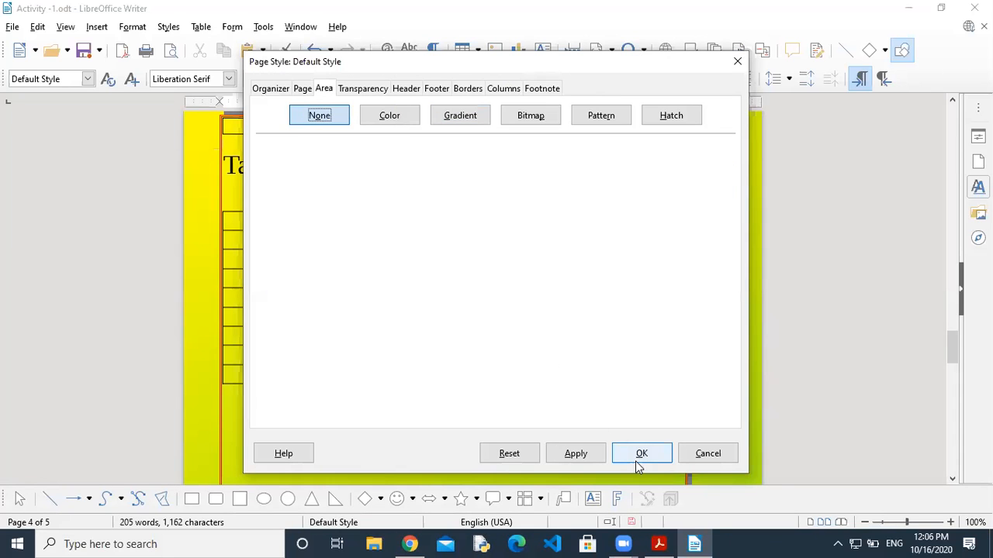
left_click(636, 460)
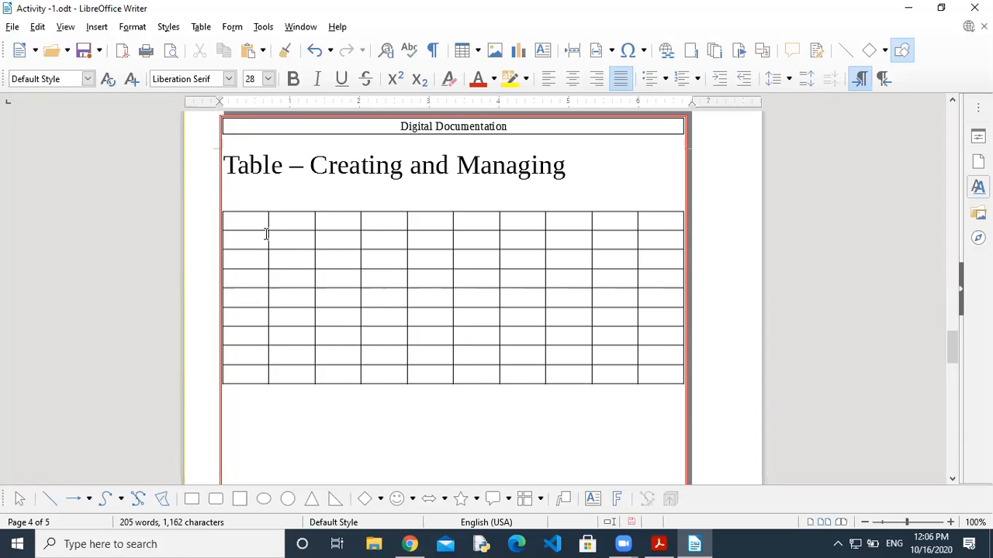
Step: Merge all the cells of the new table's first row into one cell
left_click_drag(258, 223, 682, 211)
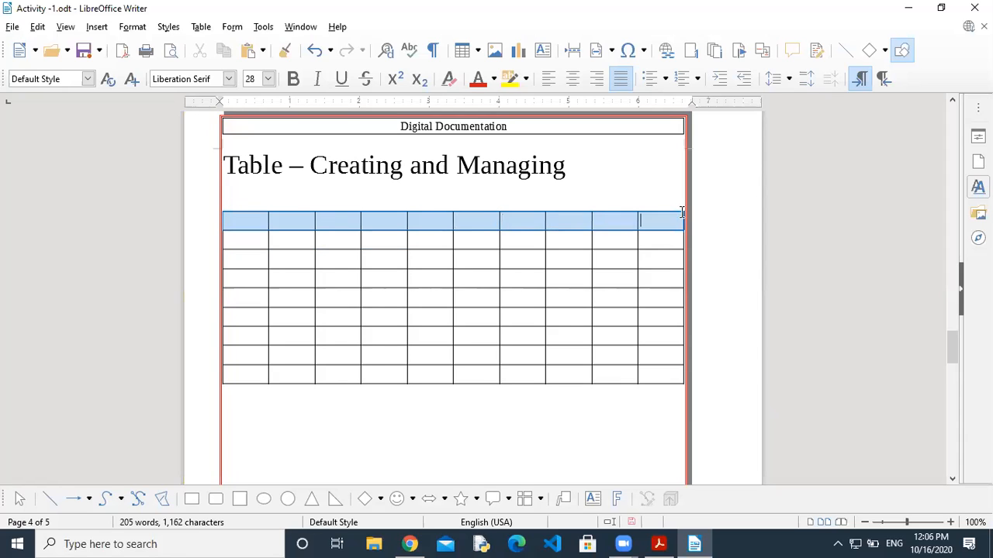
right_click(423, 224)
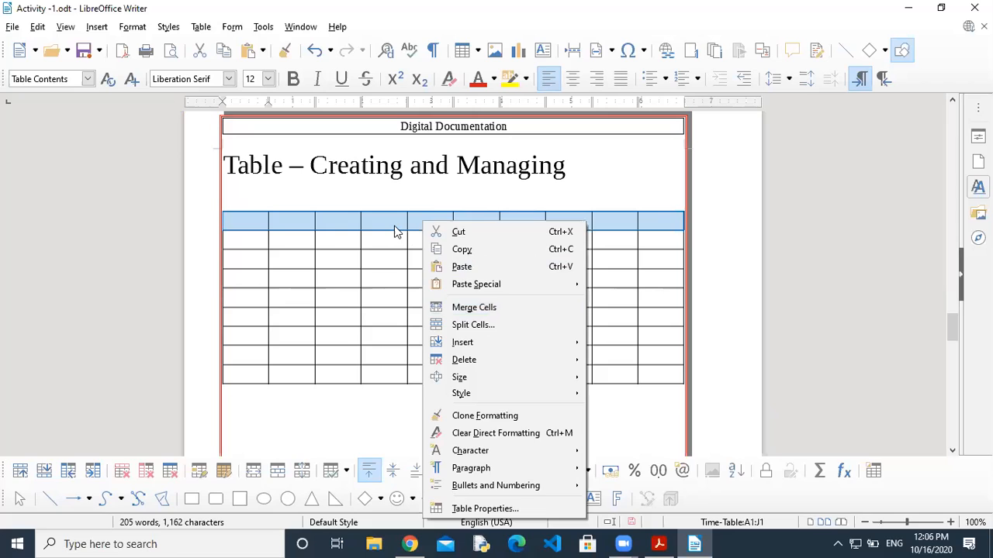
key("Escape")
key("ctrl+s")
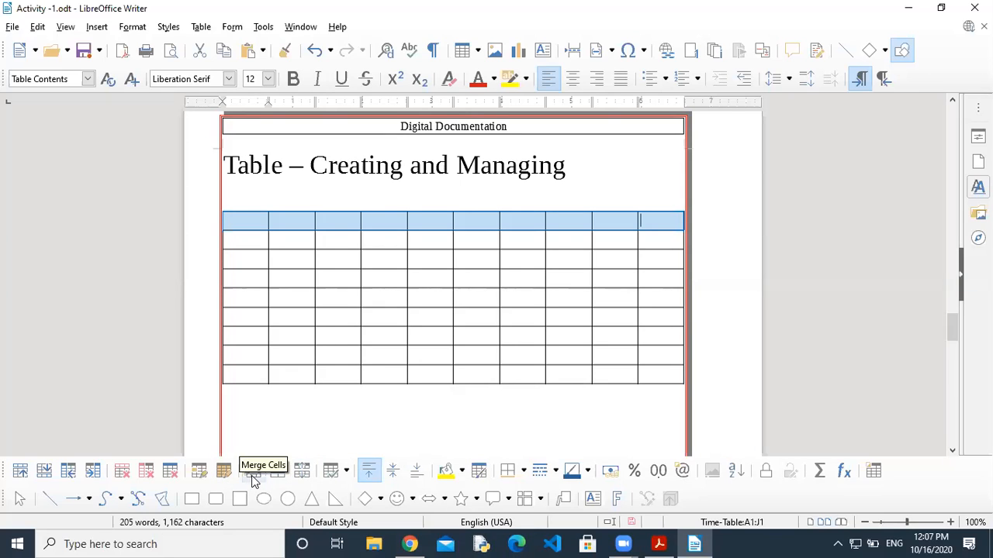
left_click(257, 476)
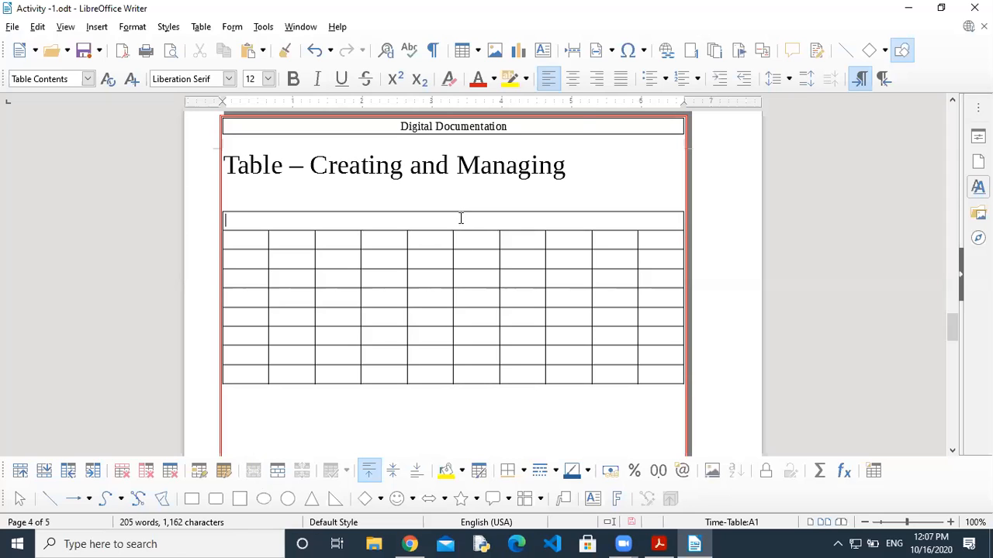
Step: Enter the centred, bold title "Time Table Class IX" in the merged first row, matching the textbook's sample table
left_click(572, 80)
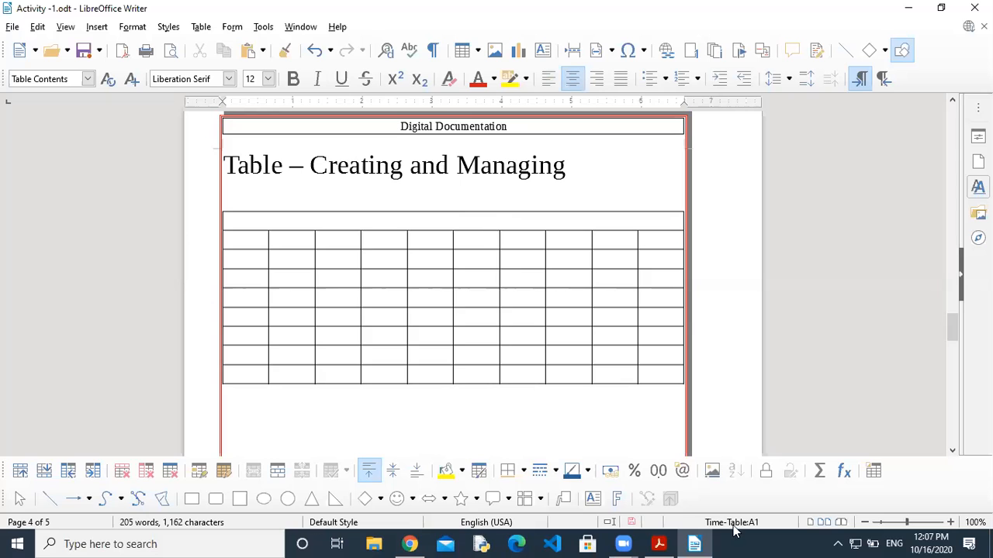
left_click(655, 544)
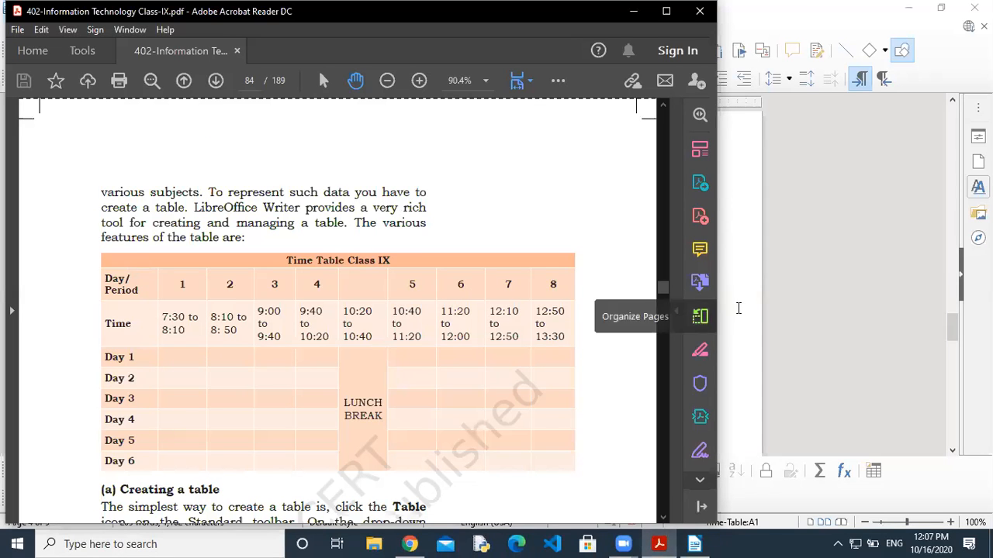
left_click(738, 308)
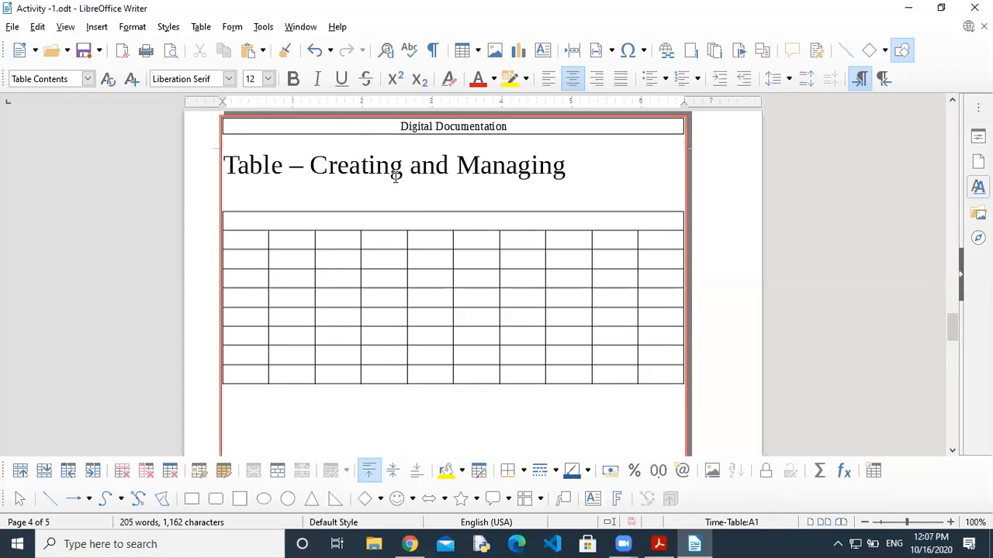
left_click(293, 79)
type("TIME")
key("BackSpace")
key("BackSpace")
key("BackSpace")
type("ime")
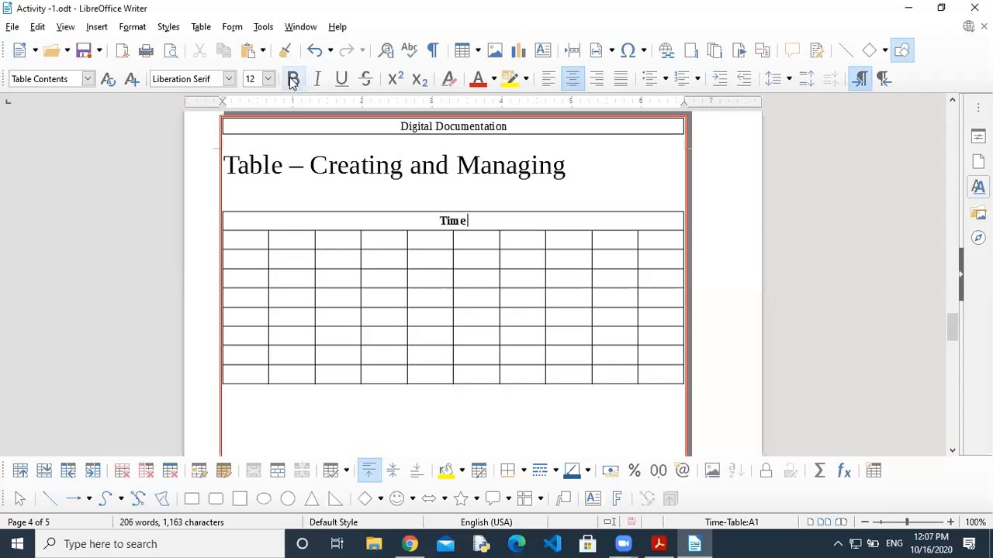
type(" Table Class IX")
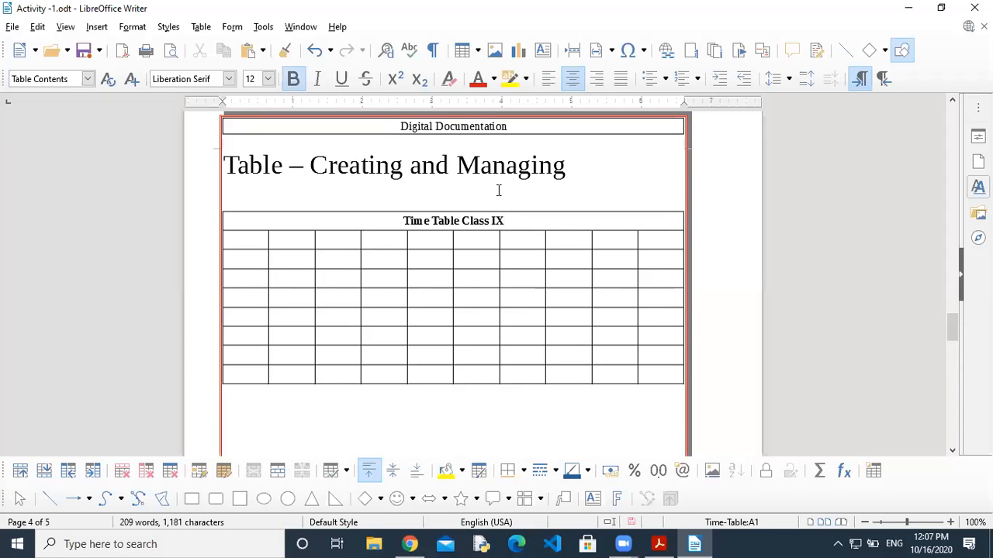
Step: Change the font of the table title "Time Table Class IX" to Times New Roman
left_click_drag(506, 222, 399, 220)
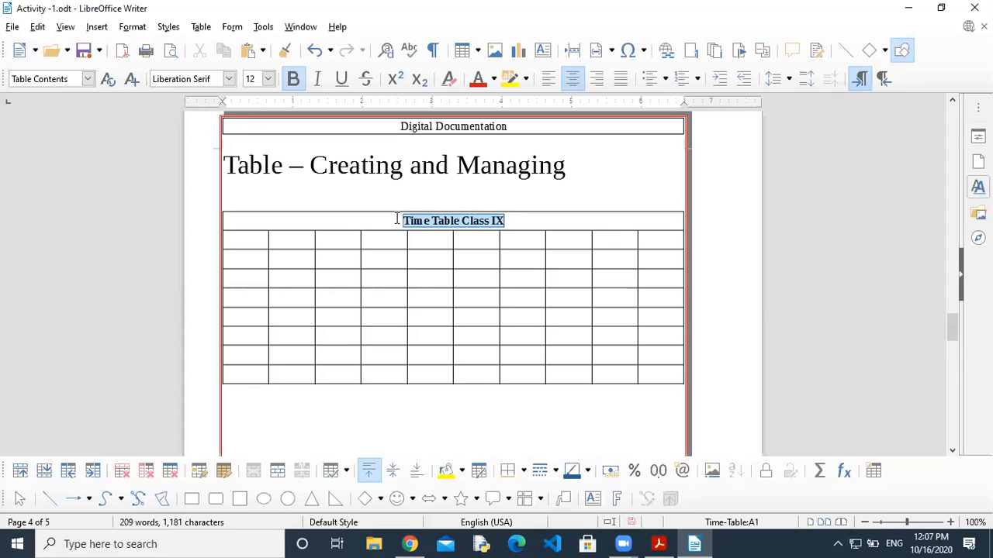
left_click(230, 78)
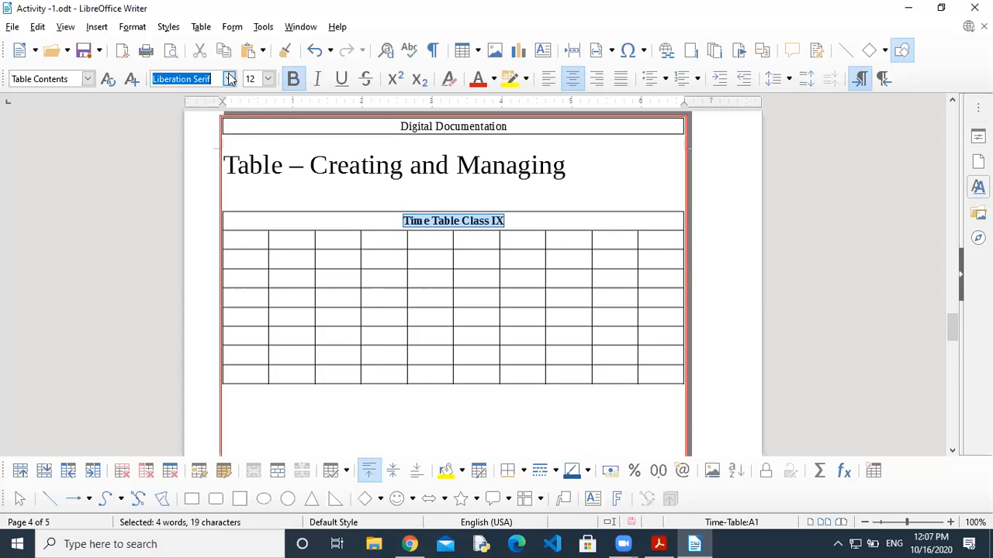
left_click(229, 78)
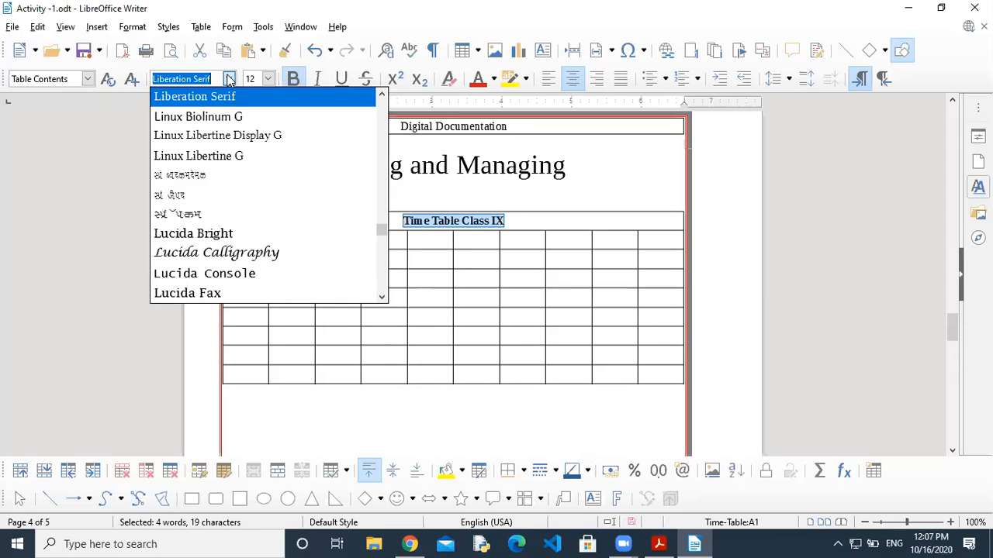
type("Times New Roman")
key("Return")
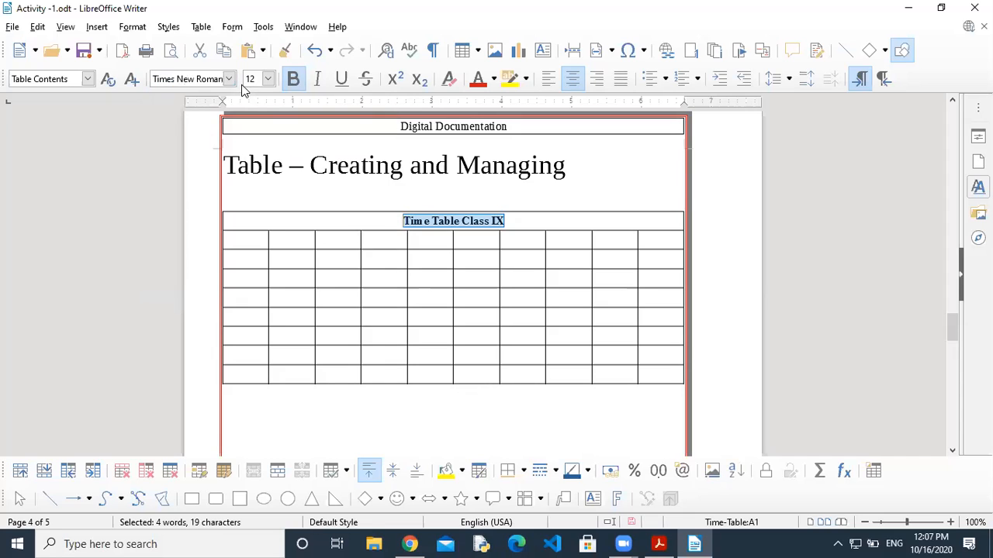
Step: Retype the letters "me" of the word "Time" in the table title
left_click(448, 240)
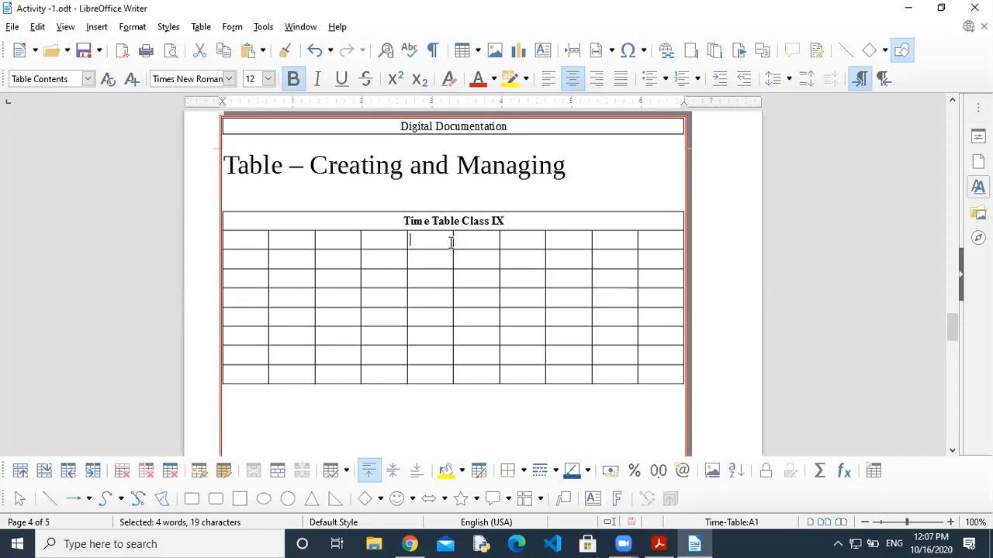
left_click(426, 223)
key("BackSpace")
key("BackSpace")
type("me")
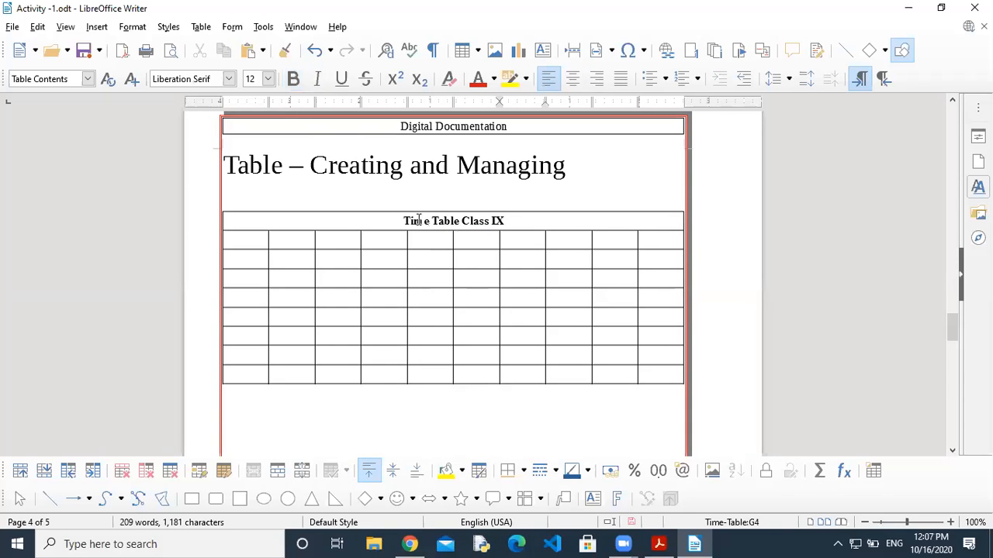
Step: Set the table title "Time Table Class IX" to font size 14 and the Arial font
left_click(410, 222)
left_click_drag(402, 221, 509, 224)
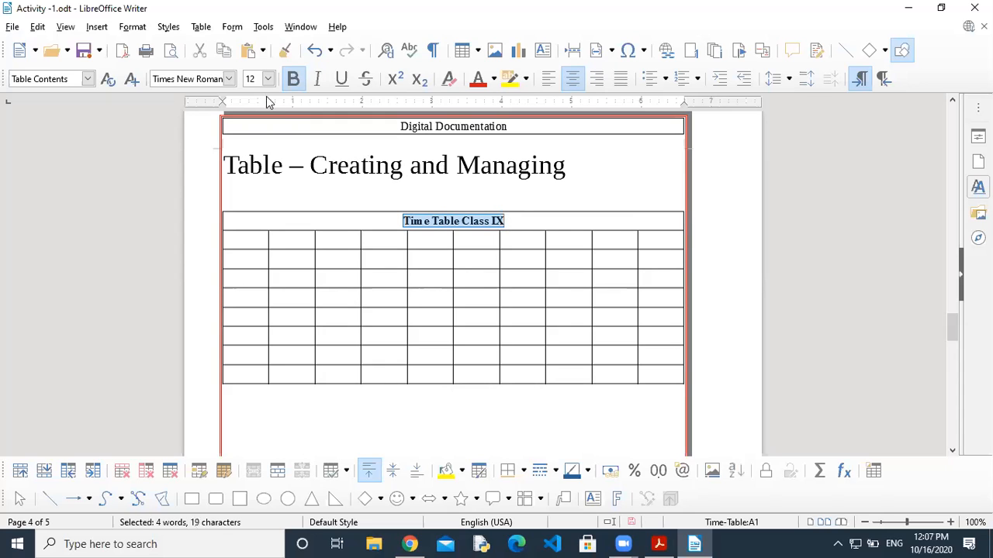
left_click(267, 80)
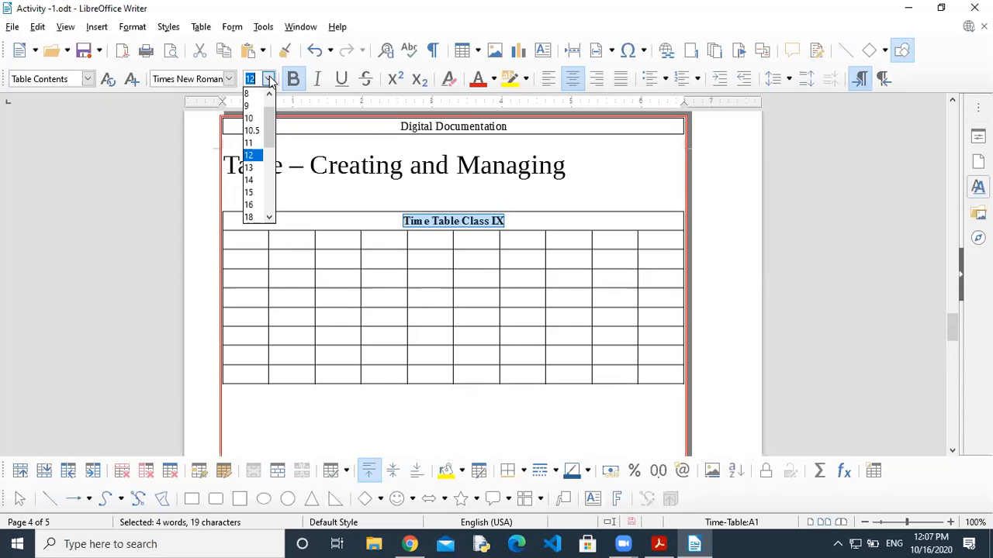
left_click(250, 180)
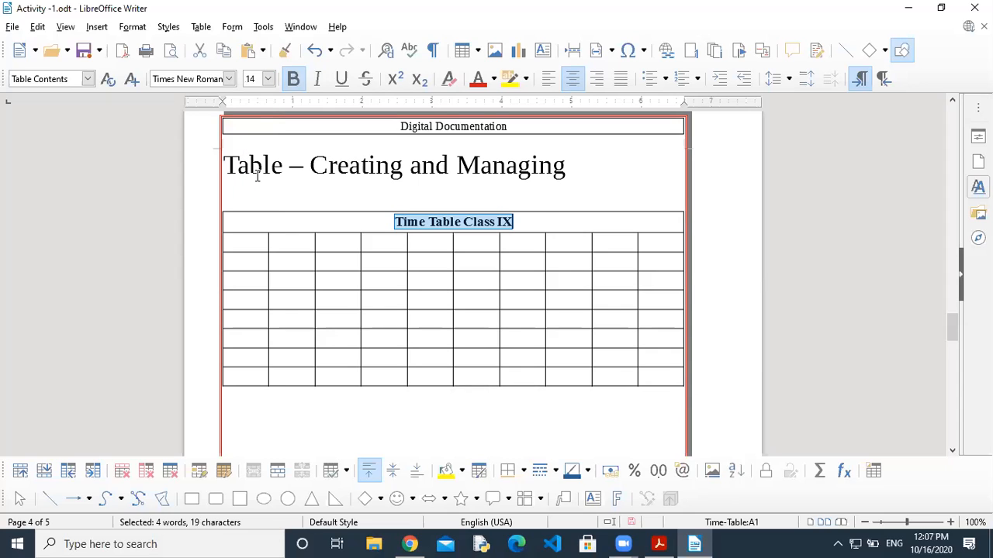
left_click(213, 79)
type("Arial")
key("Return")
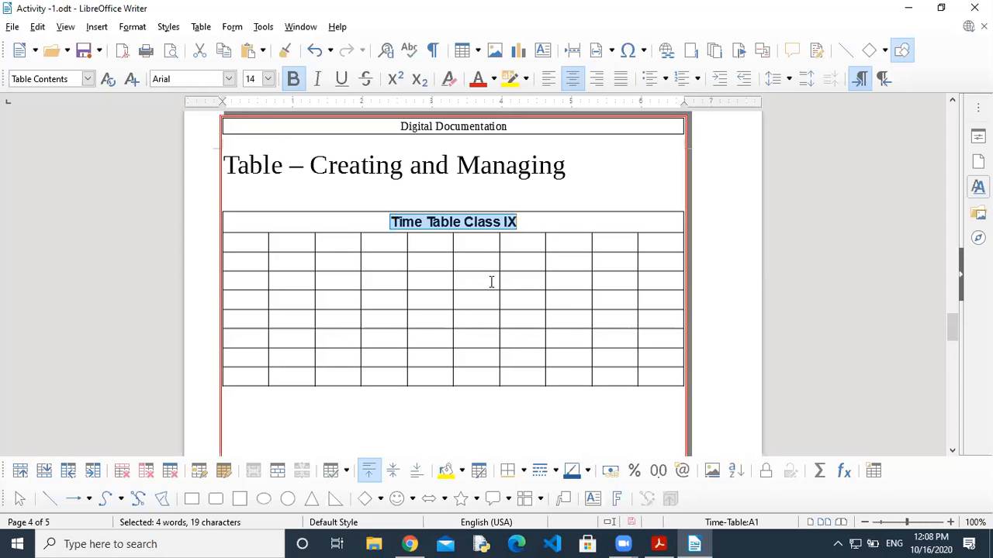
Step: Fill the second row with "Day / Period" and periods 1 to 4 and 5 to 8, leaving the sixth cell blank, following the textbook
left_click(460, 263)
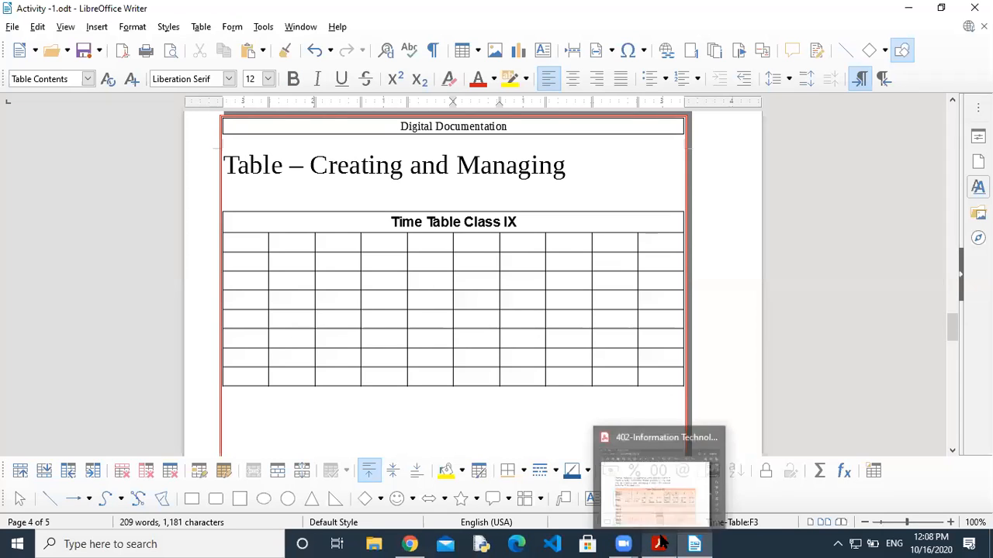
left_click_drag(298, 218, 563, 224)
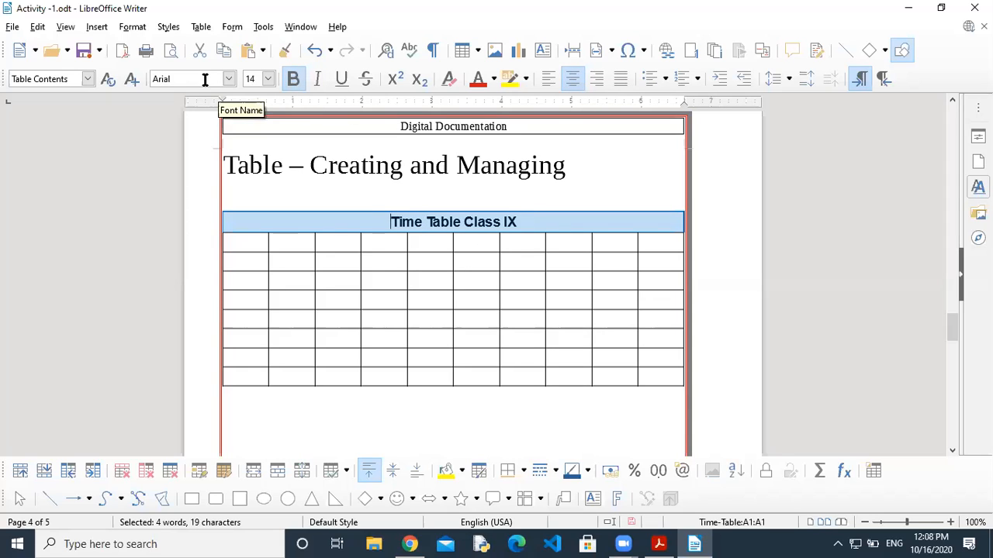
left_click(657, 541)
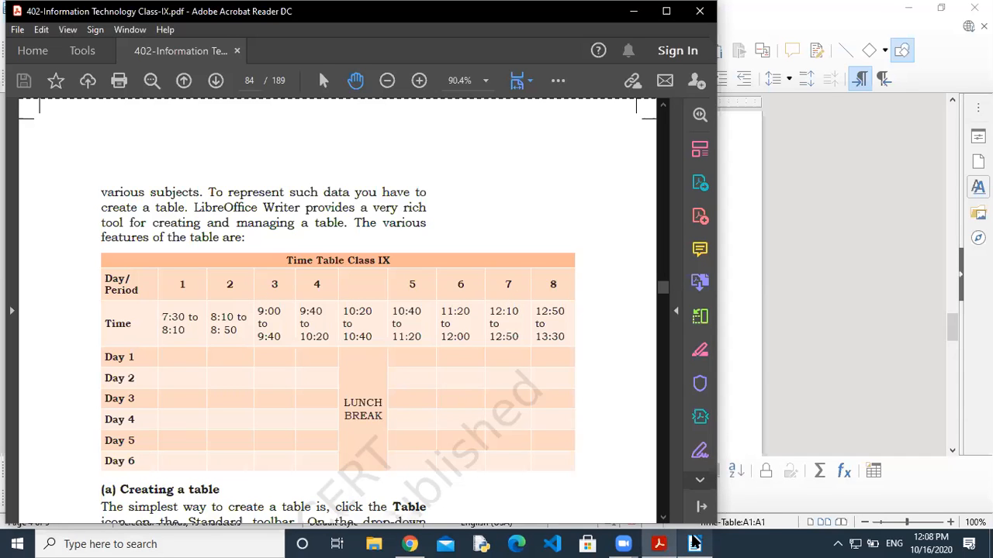
left_click(694, 544)
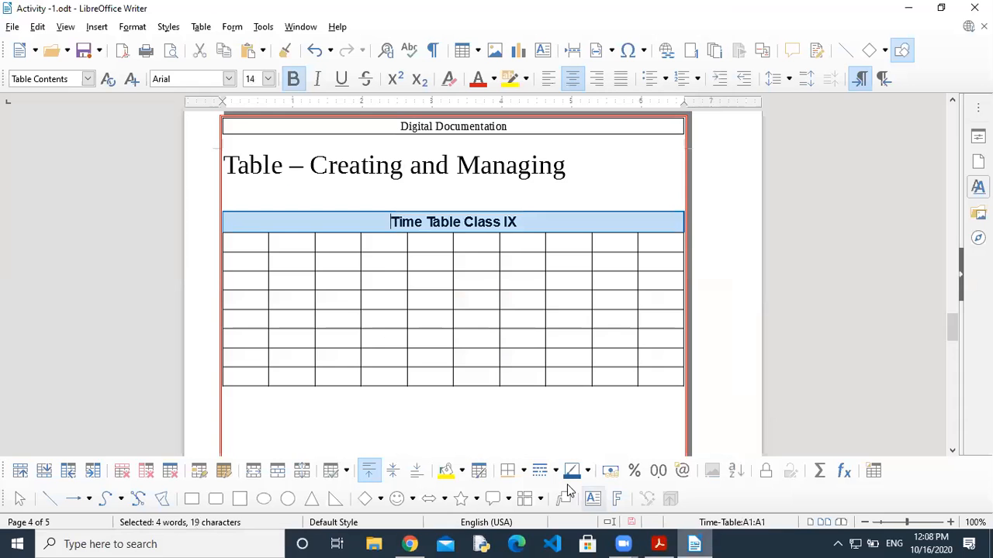
left_click(253, 243)
type("Day")
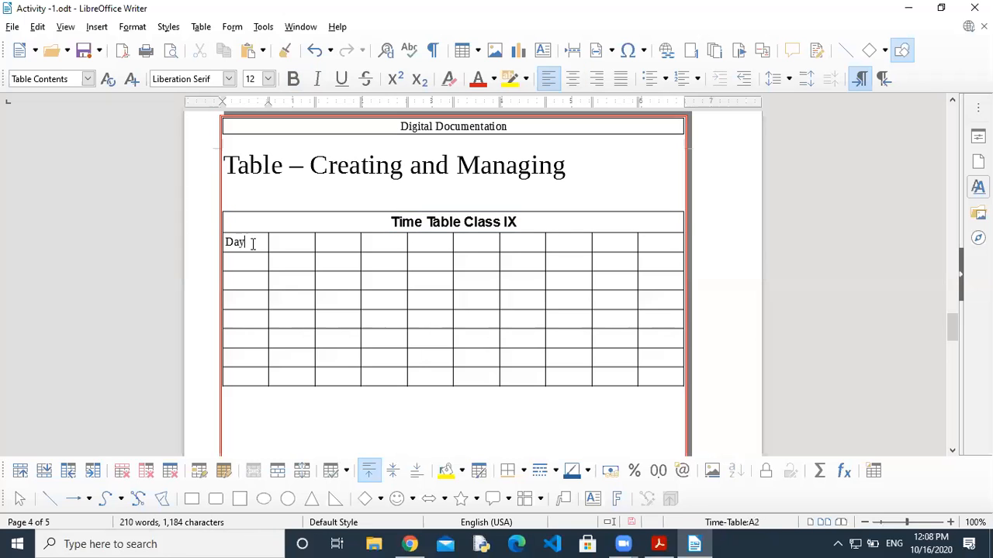
type(" / Period")
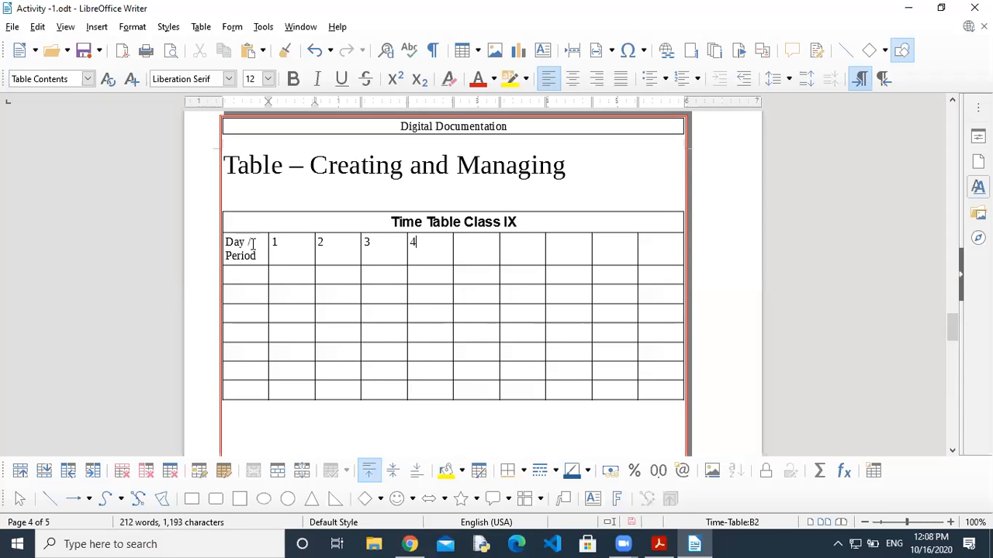
type("8")
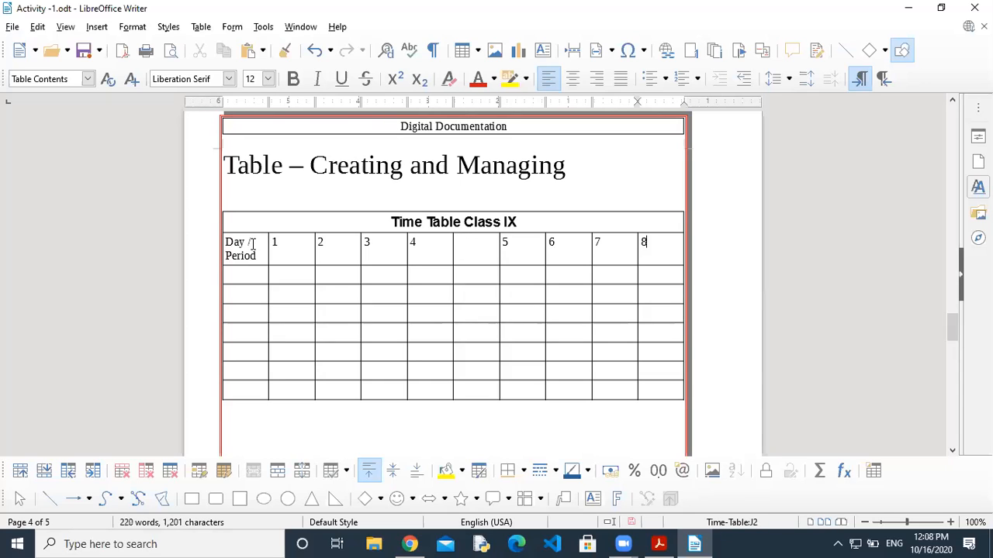
Step: Make the "Day / Period" row bold and centre its text horizontally and vertically in the cells
left_click_drag(227, 242, 642, 245)
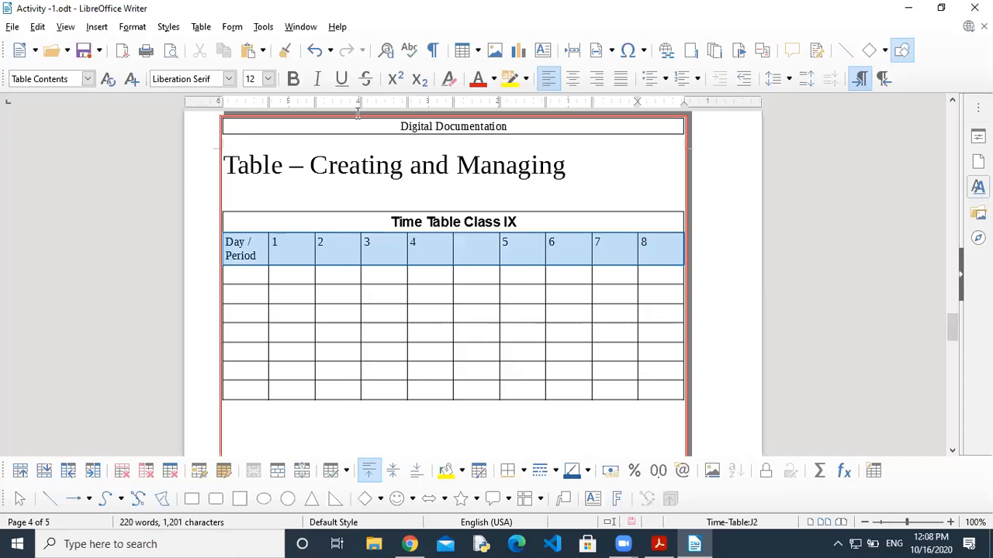
left_click(299, 81)
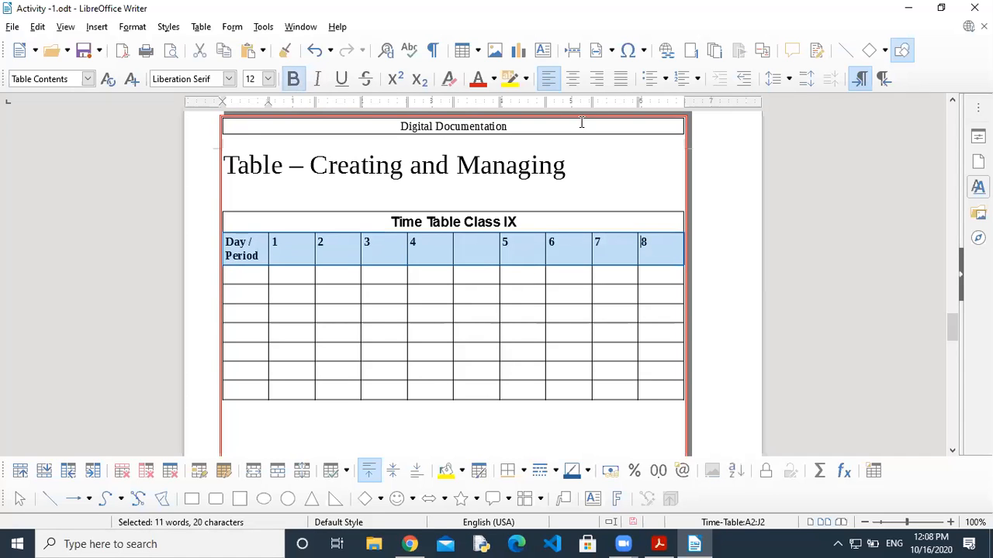
left_click(573, 78)
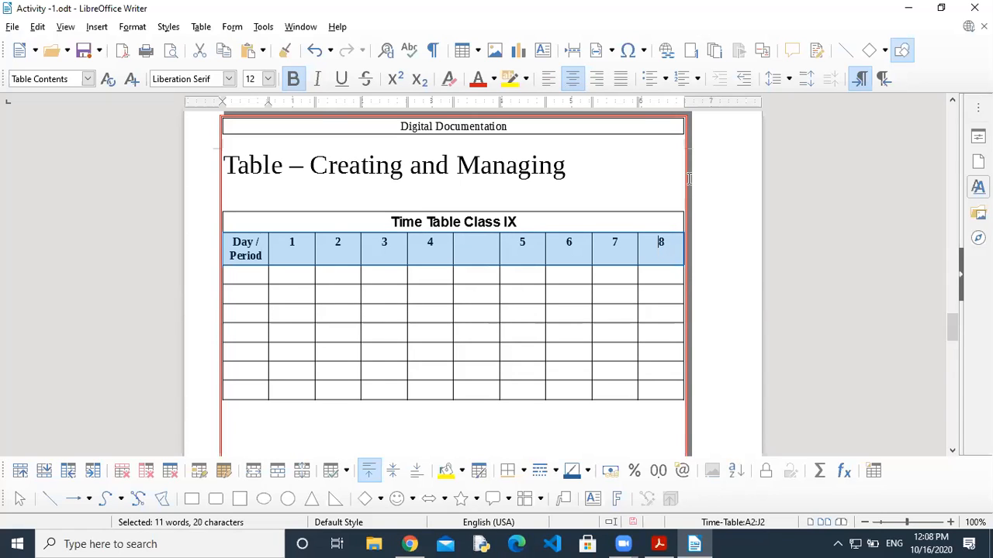
left_click(395, 476)
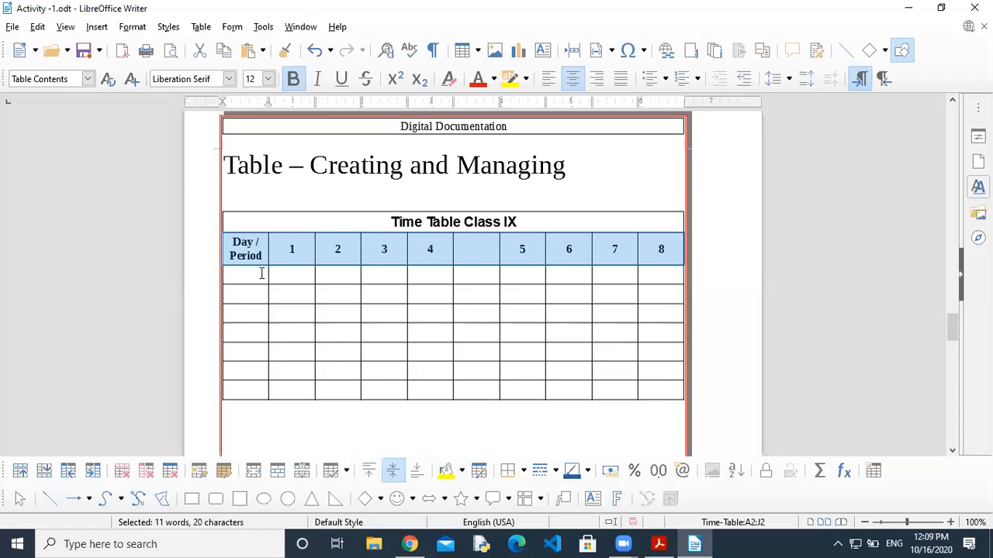
Step: Bring up the textbook PDF's sample time table and place the Writer document side by side with it
left_click(262, 273)
left_click(659, 544)
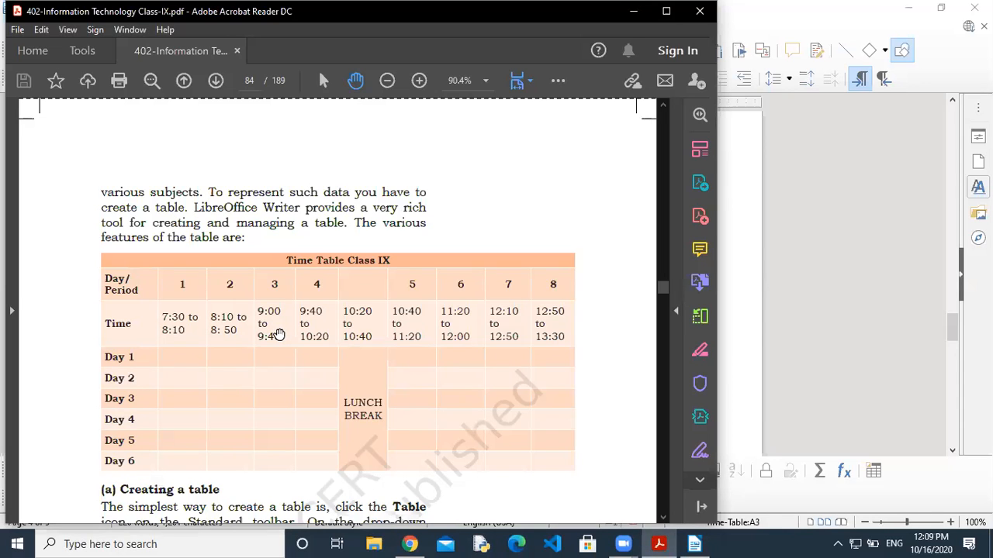
left_click(778, 352)
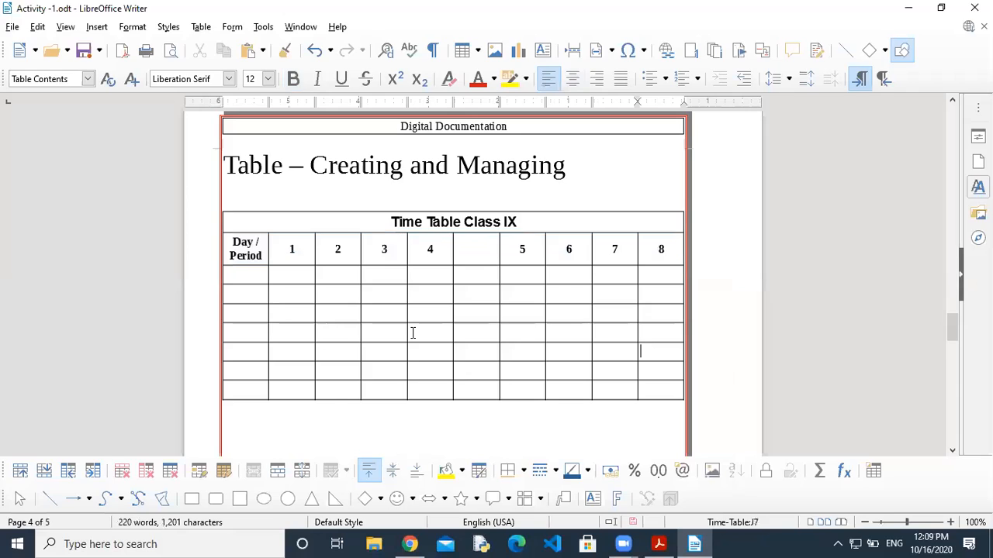
key("super+Right")
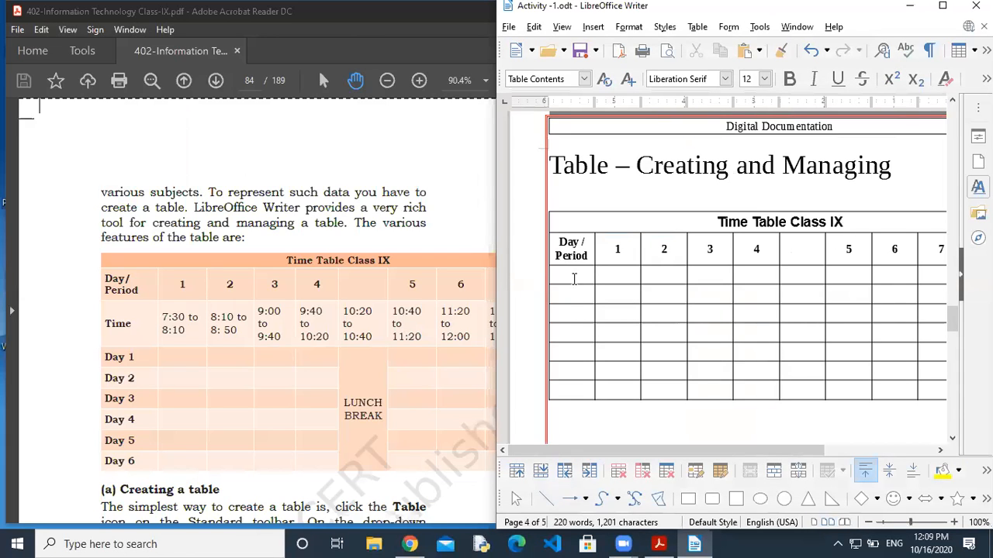
Step: Fill the third row with "Time", "7:30 to 8:10", "8:10 to 8:50", "9:00 to 9:40" and "9:40 to 10:20" under periods 1 to 4
type("Time ")
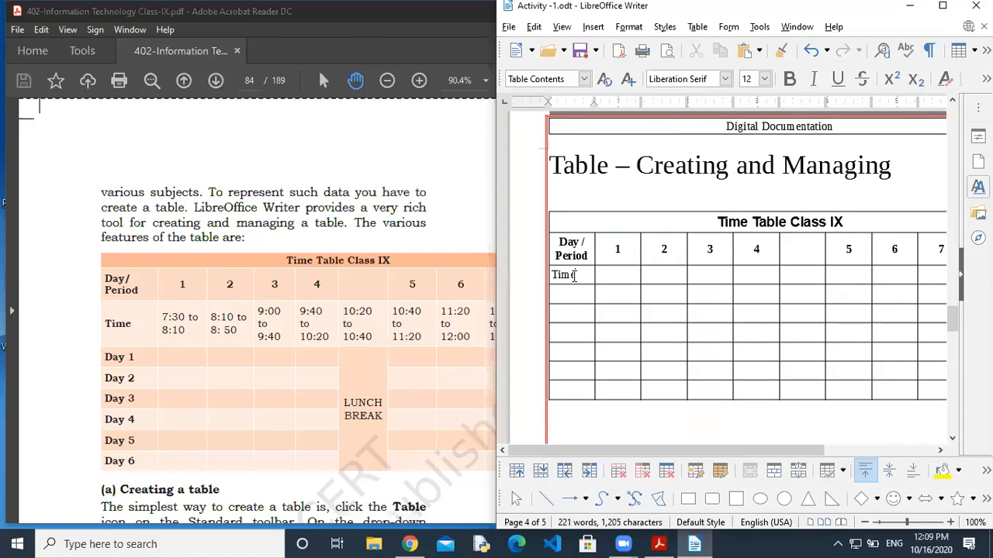
type("7:30 to 8:10 ")
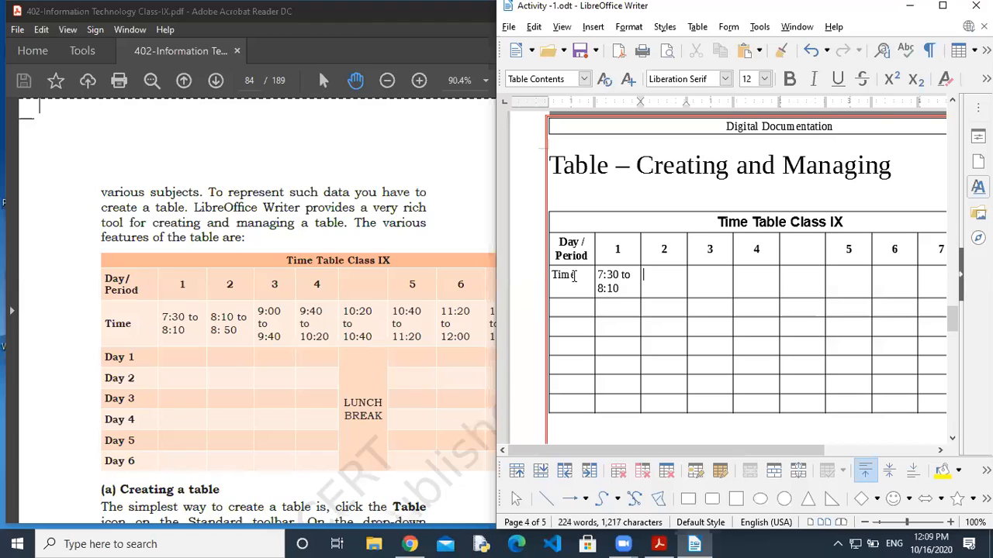
type("8:10 to")
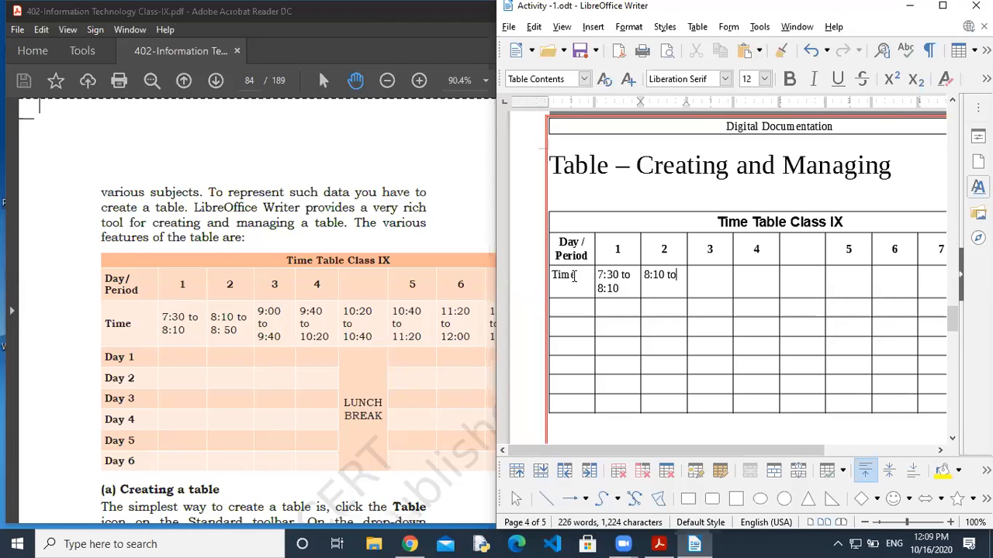
type(" 8:50 90")
key("BackSpace")
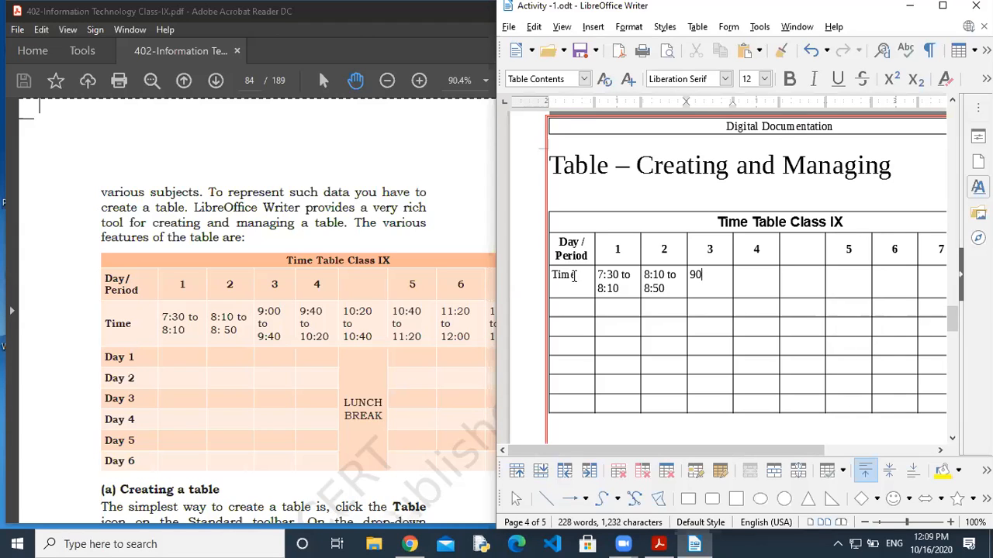
type("9:00 to 9:40")
key("Tab")
type("9:40 to")
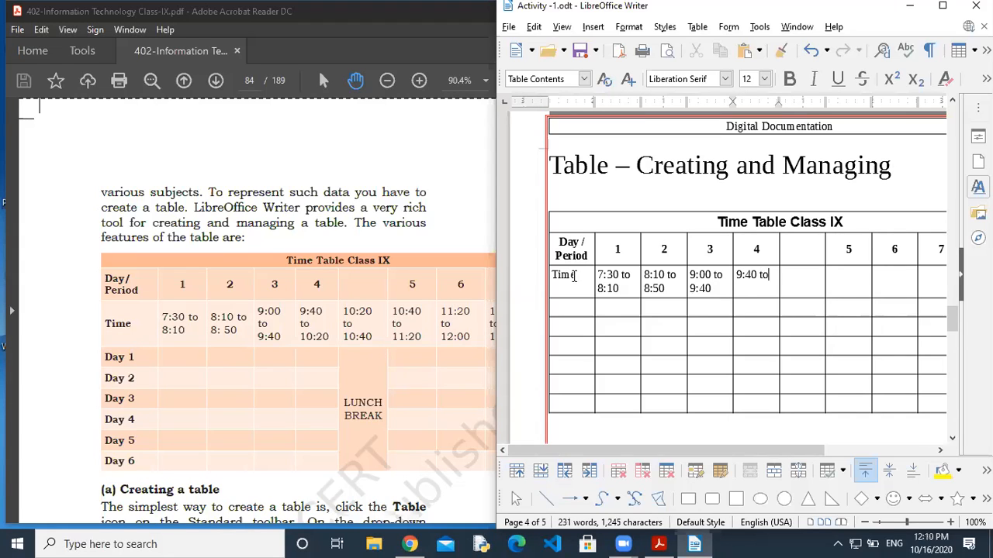
type(" 10:210")
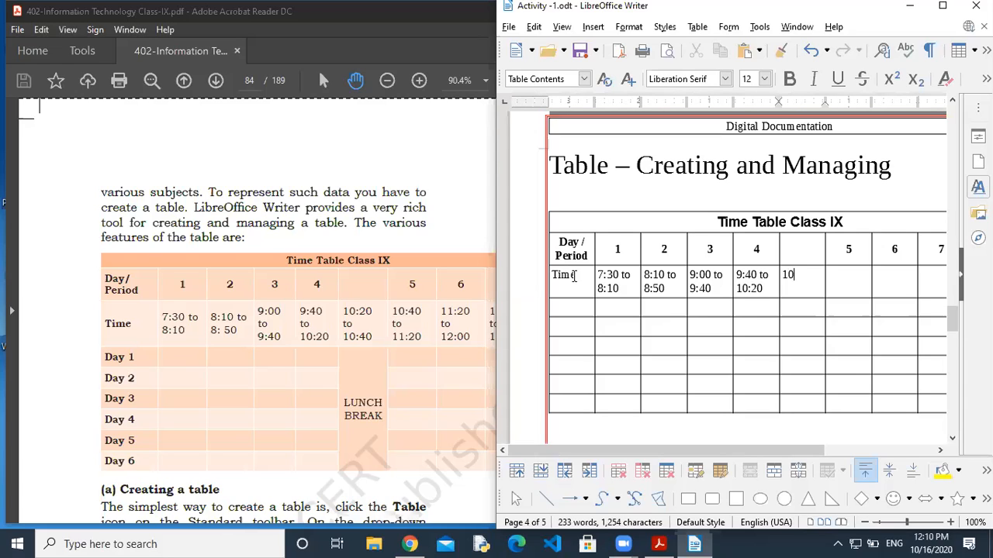
Step: Enter "10:20 to 10:40" in the unnumbered column, "10:40 to 11:20" under period 5 and "11:20 to 12:00" under period 6
type(":20 to 10:40")
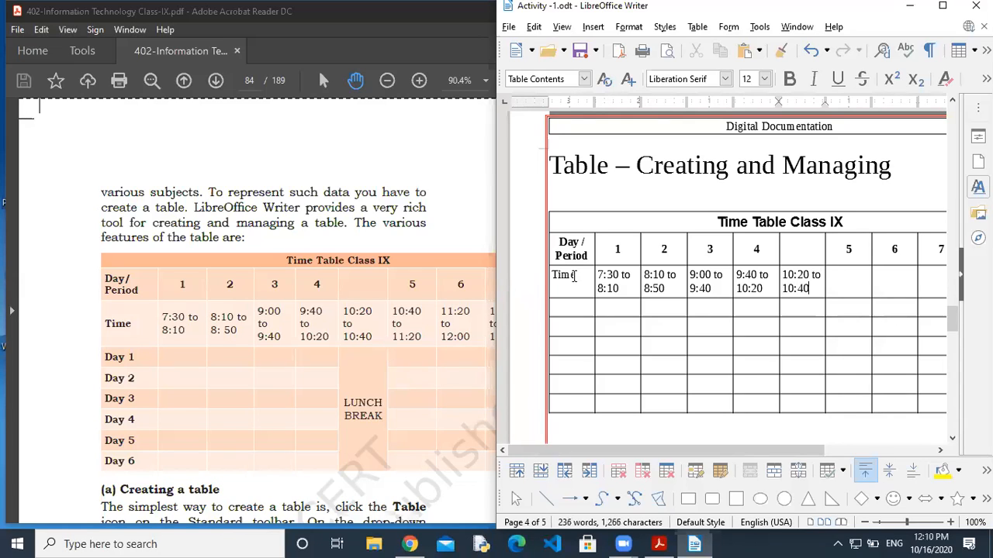
type("10:40 to")
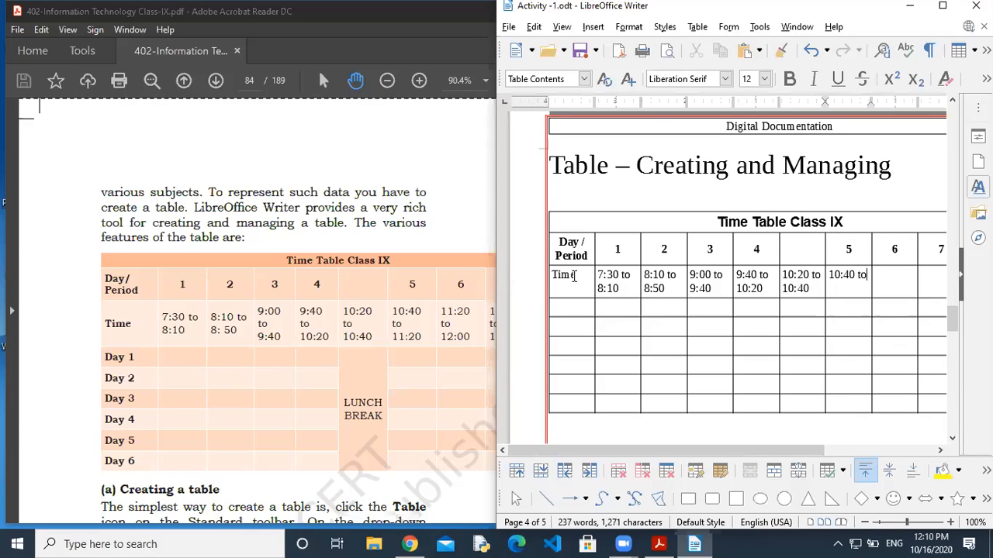
type(" 11:20")
key("Tab")
type("11:20 to 12:00")
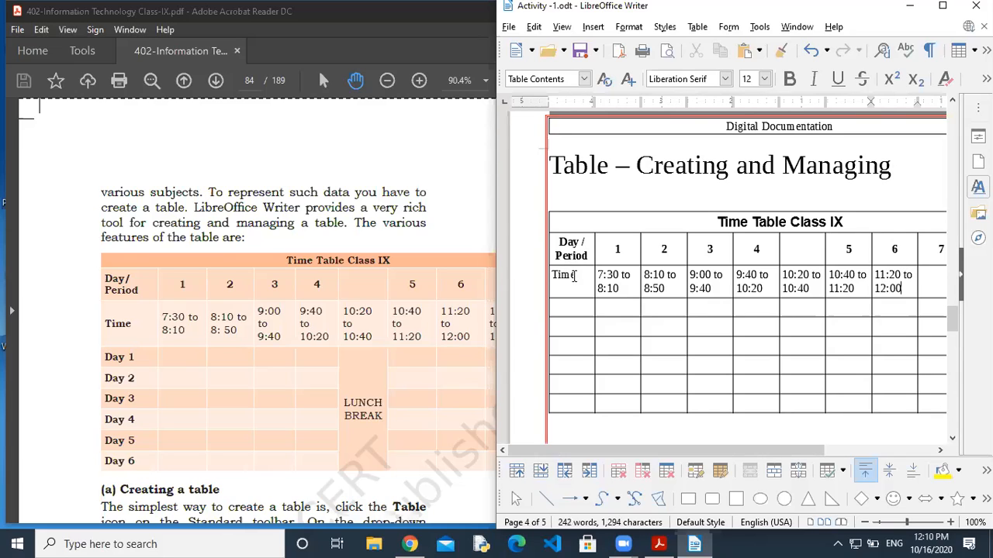
Step: Narrow the Writer window to uncover the textbook's period 7 and 8 times, and bring the table's last columns into view
left_click(374, 312)
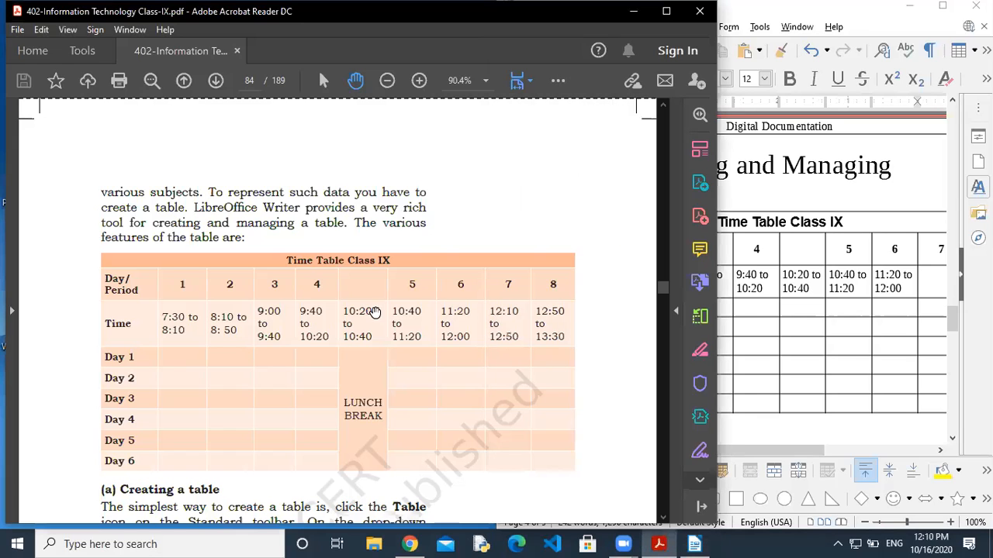
left_click_drag(421, 399, 353, 378)
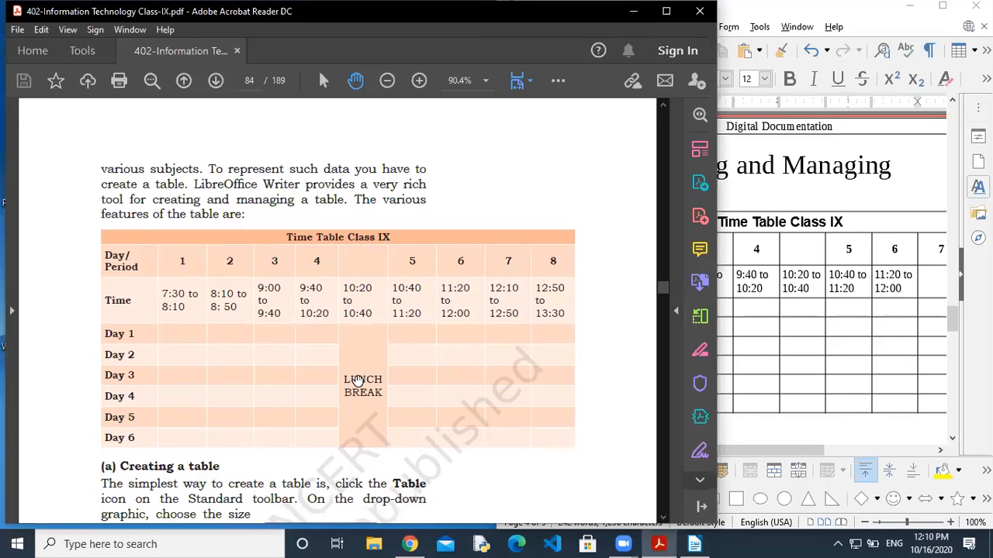
left_click(782, 364)
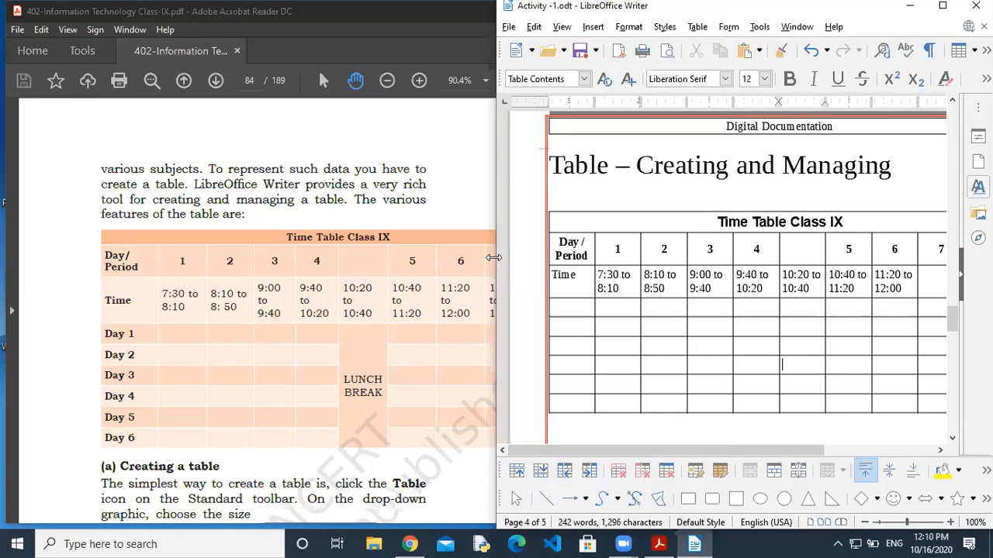
left_click_drag(493, 257, 583, 264)
left_click_drag(717, 459, 848, 454)
Step: Enter "12:10 to 12:50" under period 7 and "12:50 to 13:30" under period 8 in the Time row
left_click(803, 273)
type("12:10")
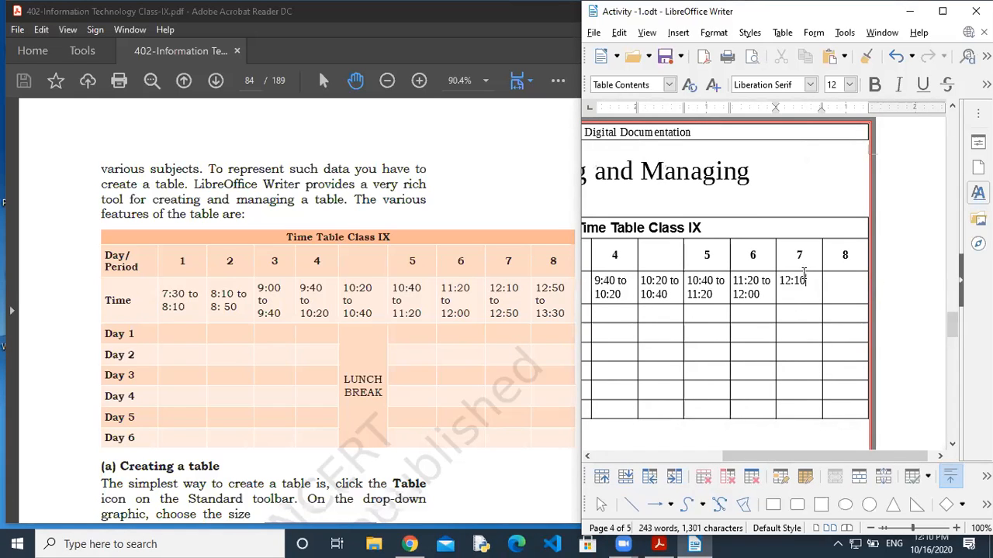
type(" to 12:50")
key("Tab")
type("12:50 to")
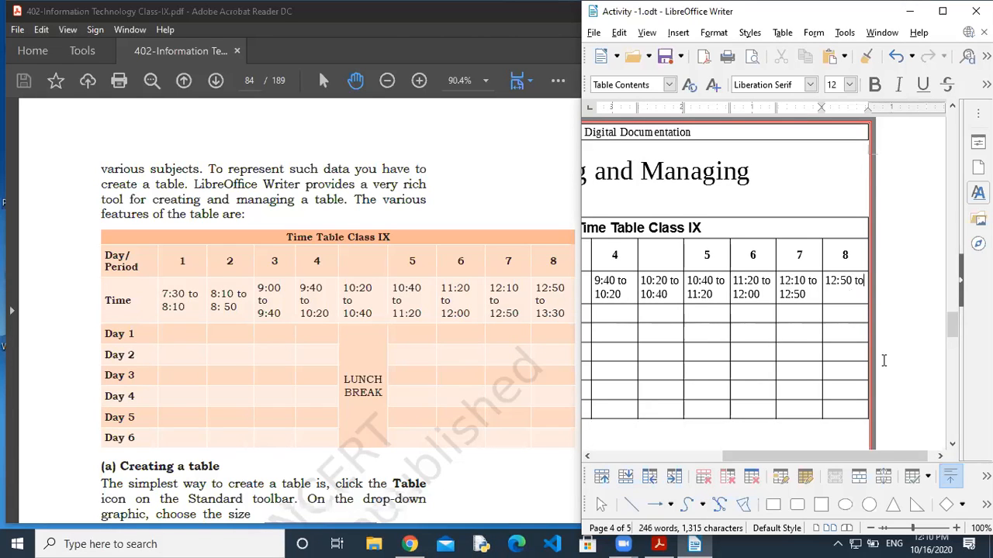
type(" 13:30")
Step: Maximize the Writer window and make the whole Time row bold and horizontally centred
left_click_drag(858, 294, 653, 284)
double_click(653, 281)
left_click(941, 12)
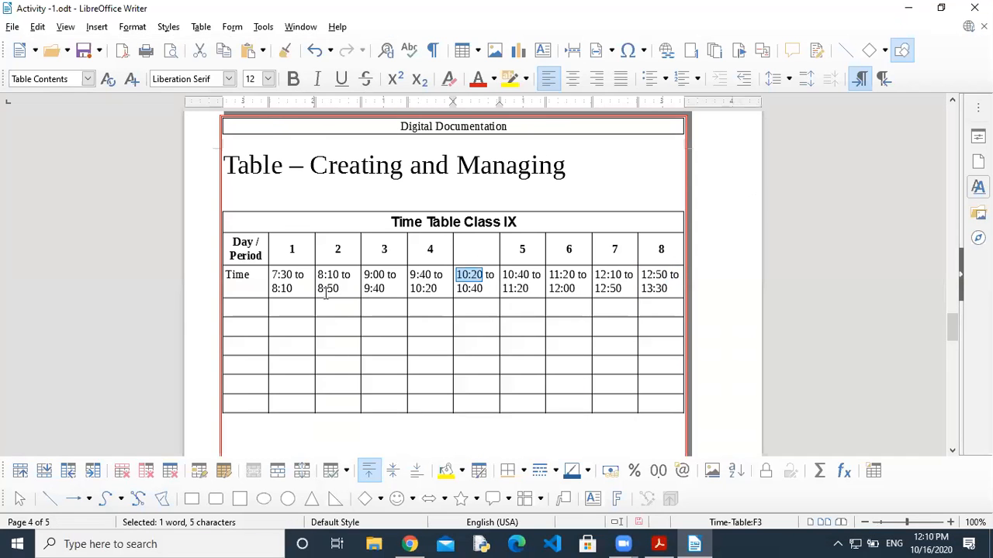
left_click_drag(228, 274, 672, 289)
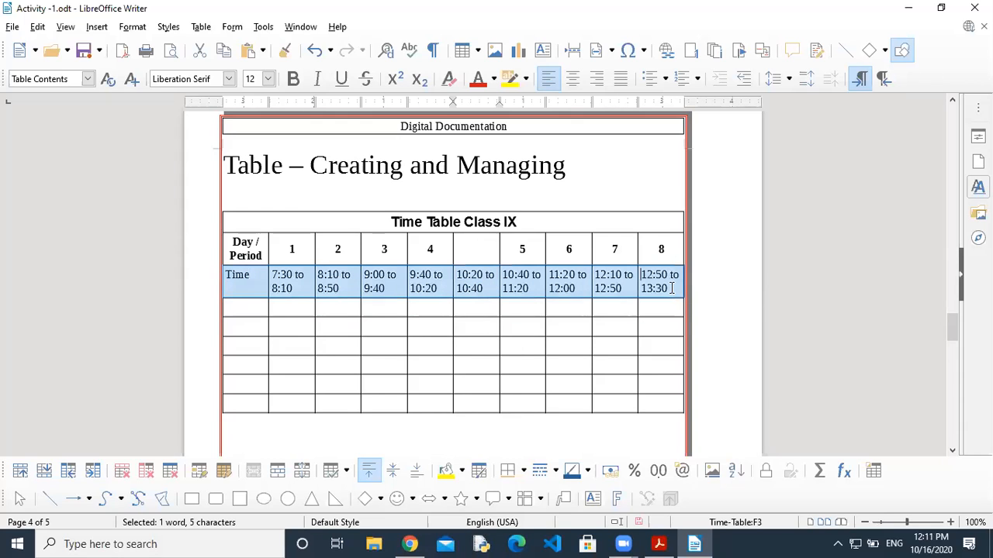
left_click(293, 81)
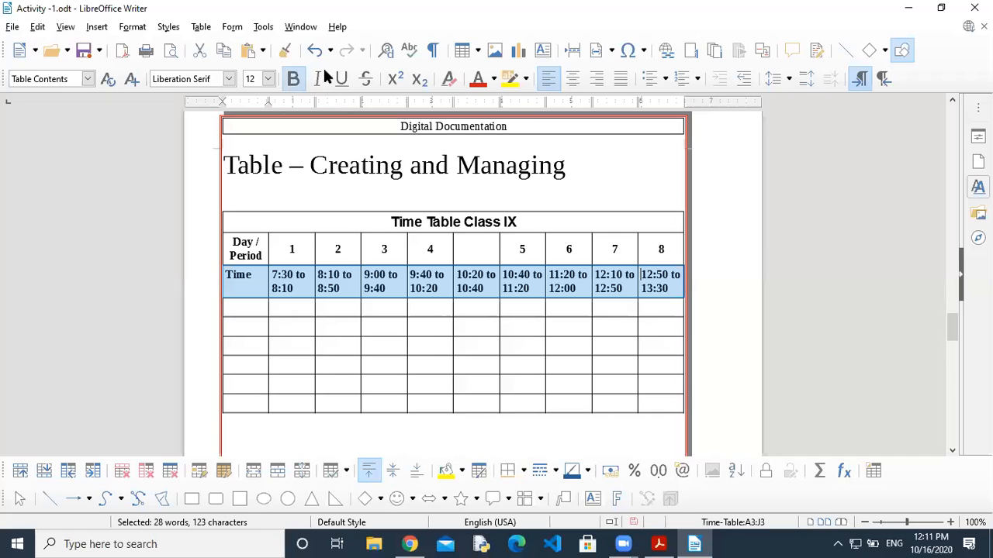
left_click(582, 78)
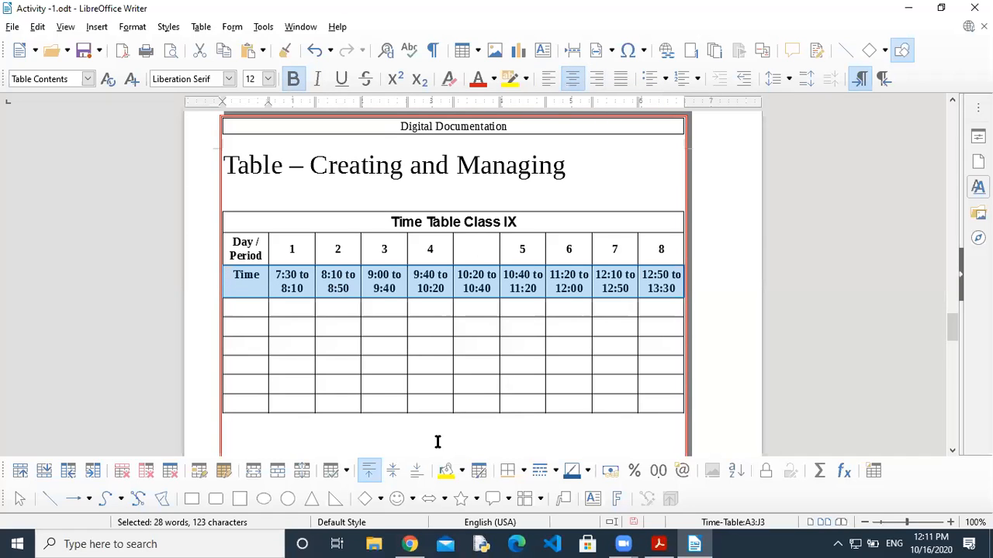
Step: Merge the six empty cells below "10:20 to 10:40" into one cell
left_click(242, 307)
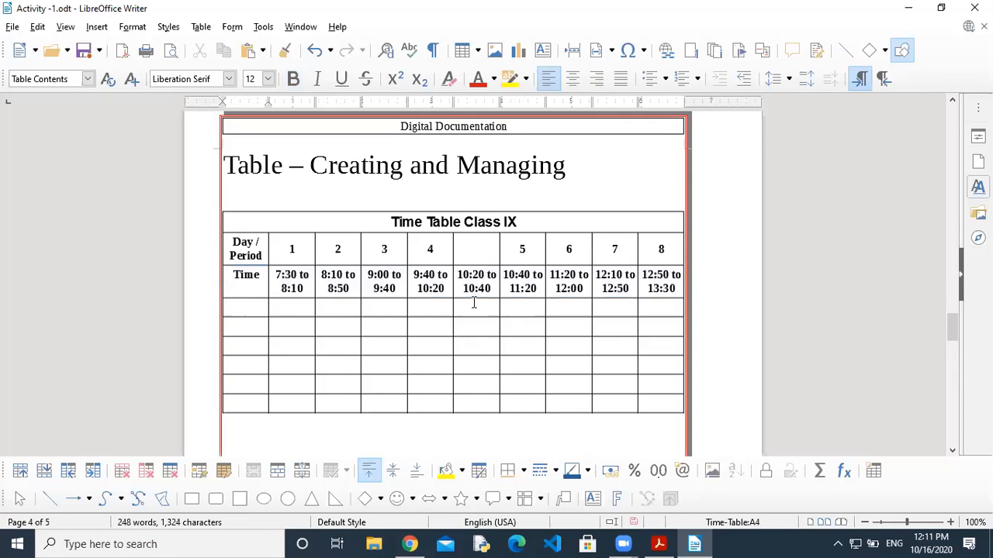
left_click_drag(474, 309, 490, 412)
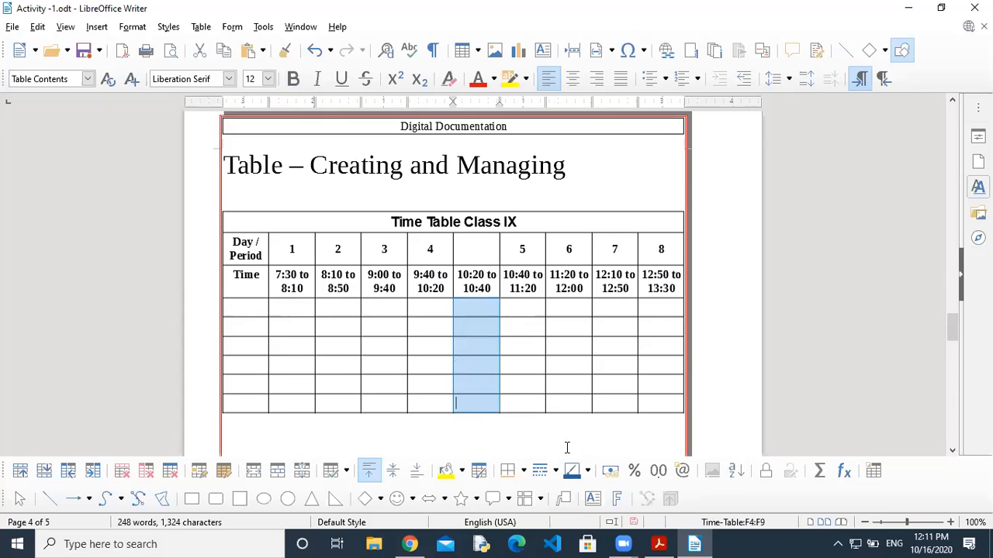
left_click(254, 473)
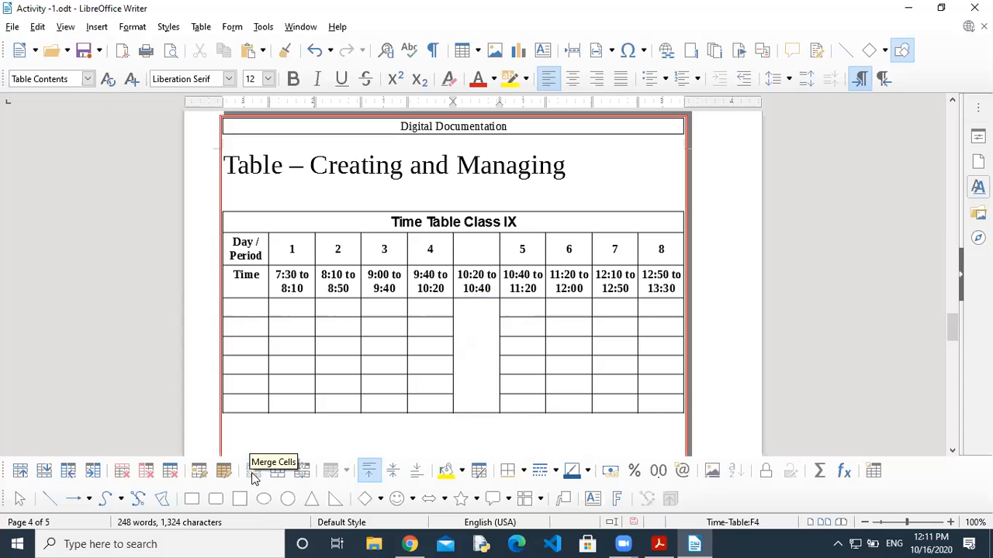
Step: Enter "LUNCH BREAK" in the merged cell below "10:20 to 10:40", as in the textbook, and centre it vertically
left_click(661, 544)
left_click(694, 544)
type("nch")
key("BackSpace")
key("BackSpace")
key("BackSpace")
key("BackSpace")
type("UNCH BREAK")
left_click_drag(543, 353, 497, 333)
key("ctrl+z")
left_click(479, 330)
left_click(396, 471)
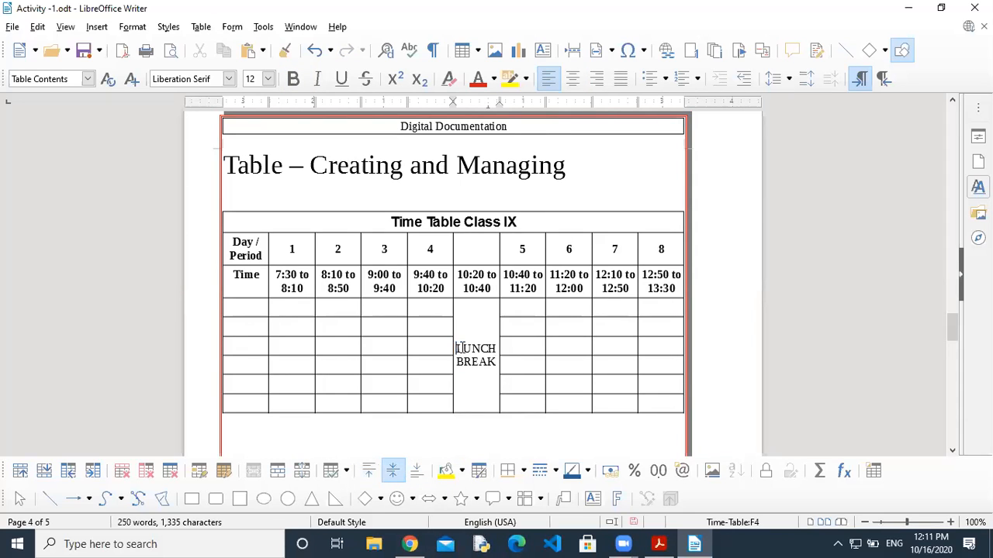
Step: Make "LUNCH BREAK" bold and widen its column slightly so each word fits on one line
left_click_drag(459, 348, 497, 375)
key("ctrl+b")
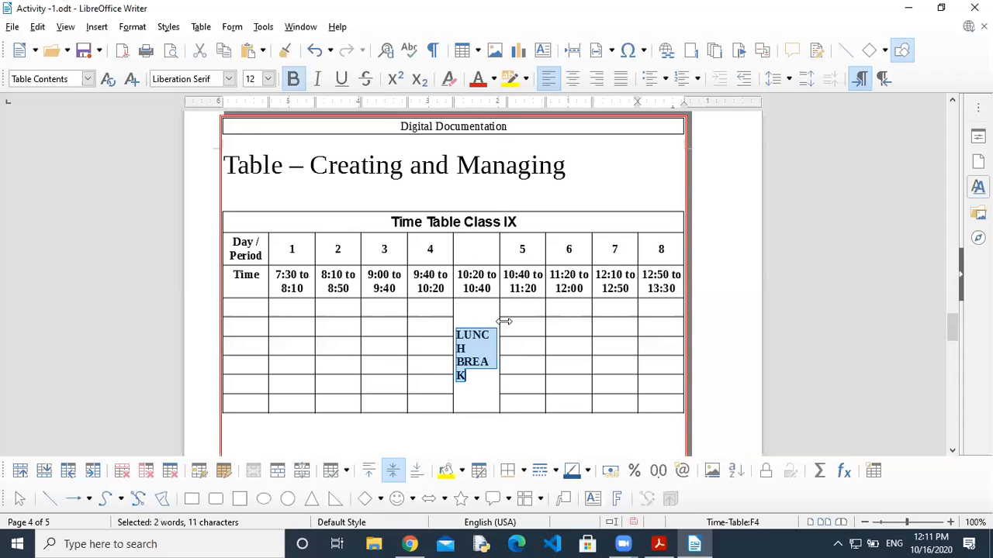
left_click_drag(504, 321, 511, 321)
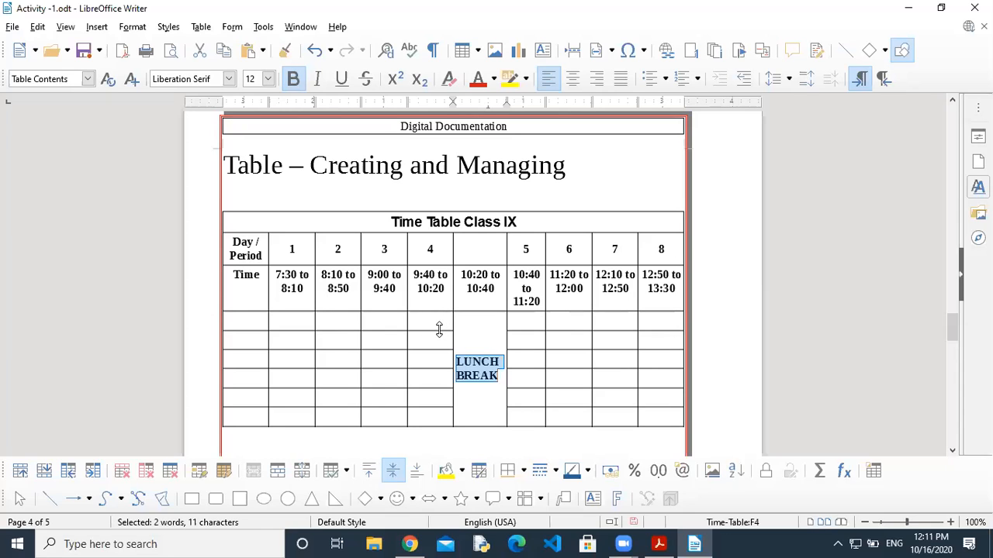
mouse_move(439, 330)
left_mouse_down()
mouse_move(439, 318)
mouse_move(437, 331)
left_mouse_up()
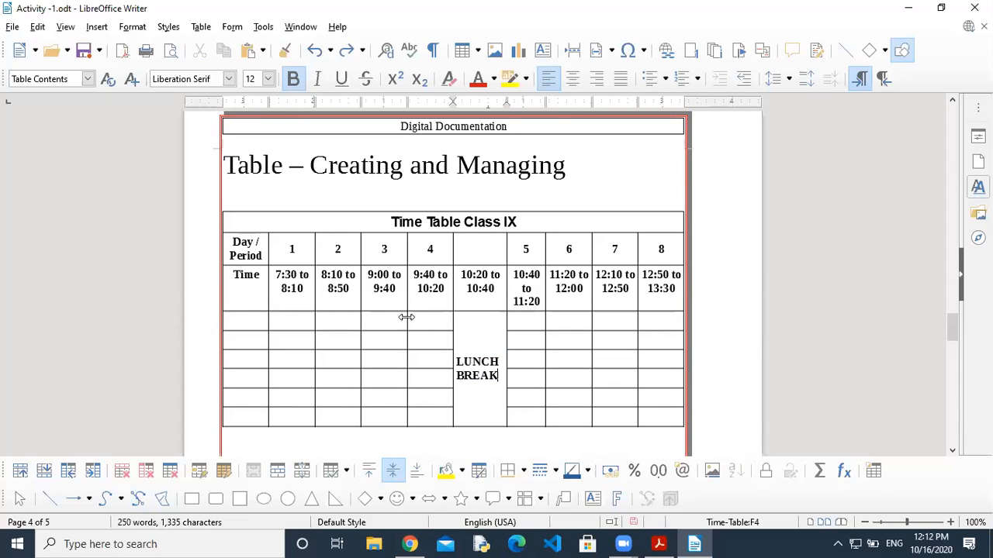
mouse_move(407, 318)
left_mouse_down()
mouse_move(386, 315)
mouse_move(405, 318)
left_mouse_up()
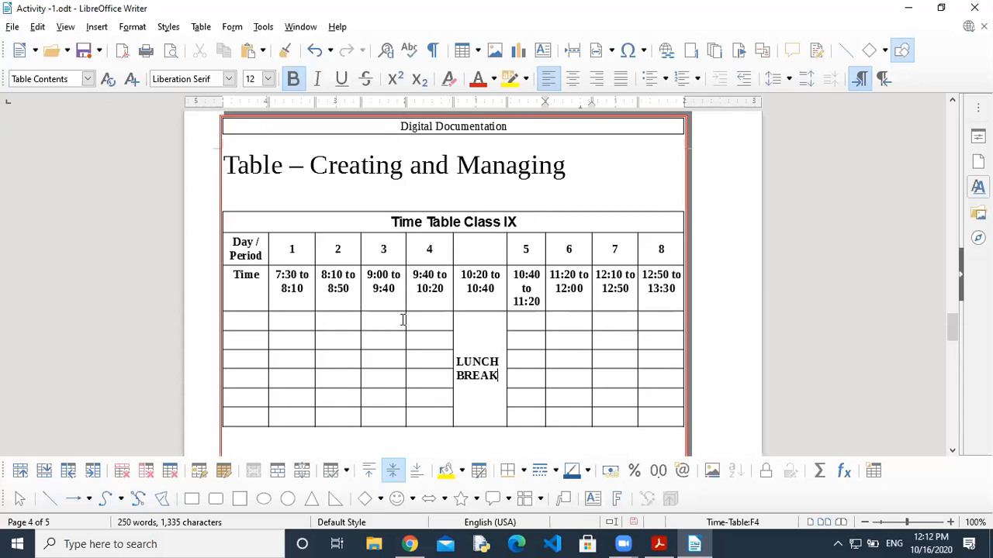
key("ctrl+z")
key("ctrl+z")
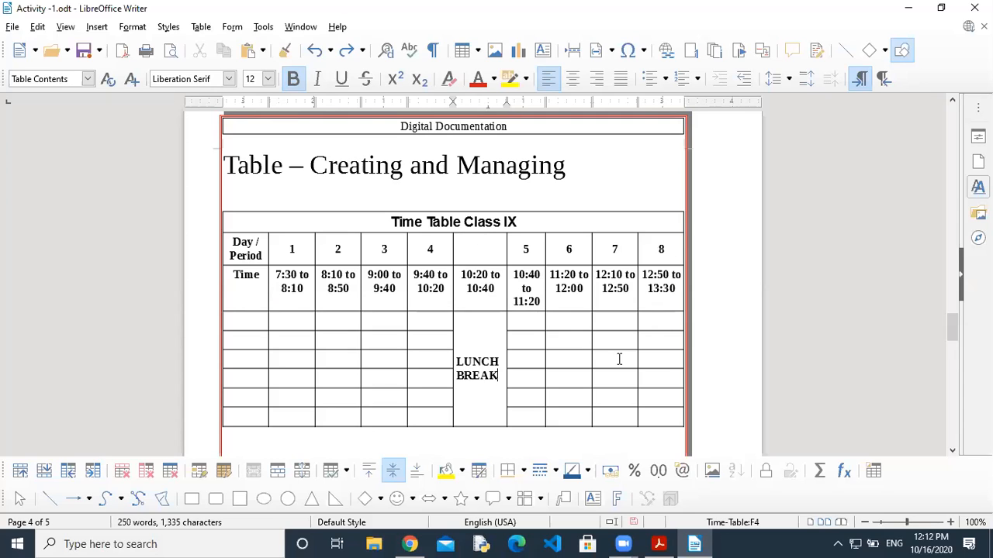
Step: Fill the first column below Time with "Day 1" through "Day 6", following the textbook's table
left_click(661, 544)
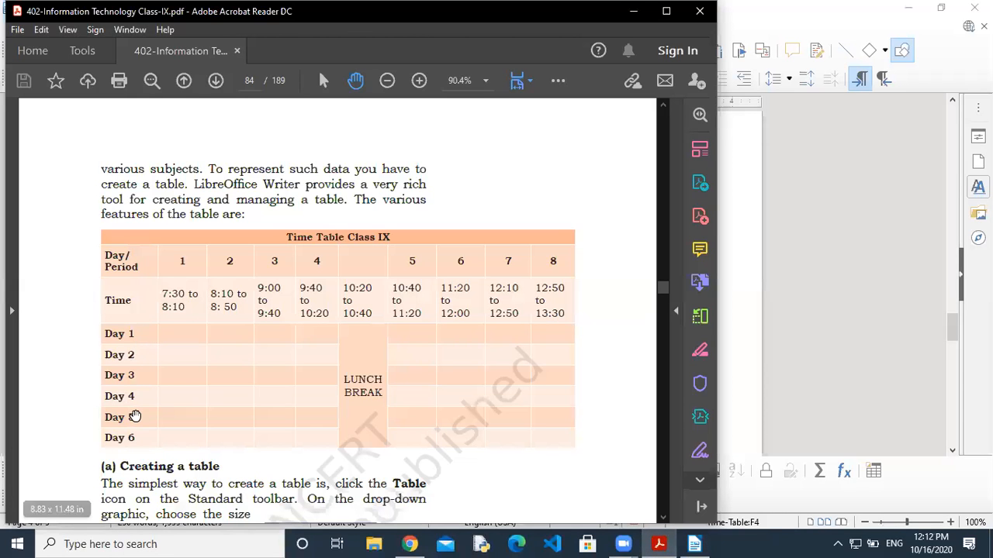
left_click(797, 370)
type("d")
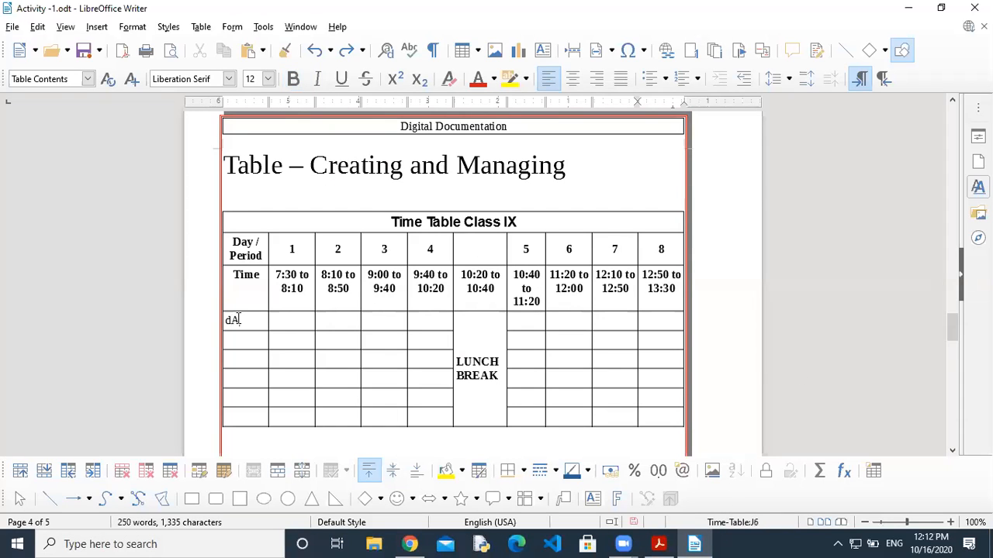
type("ay")
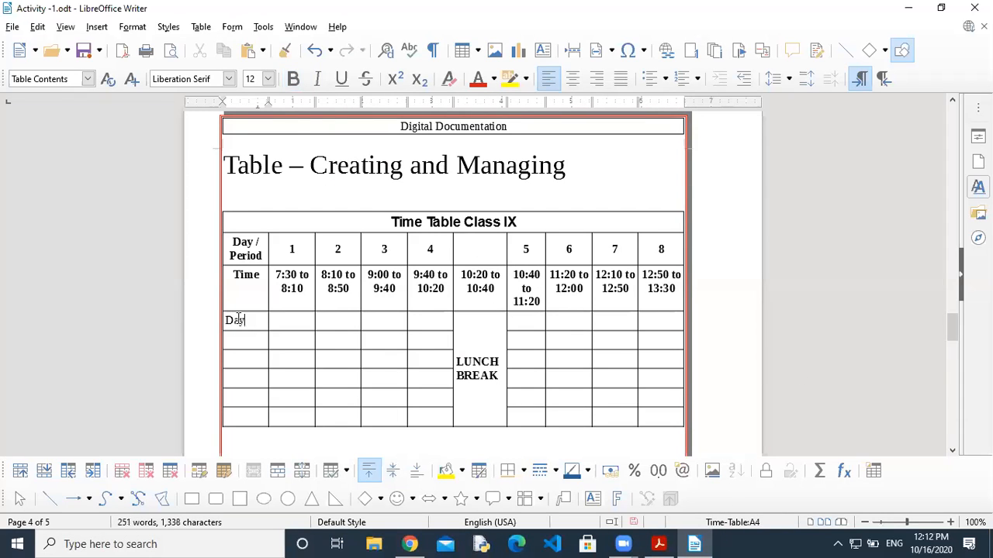
type("d")
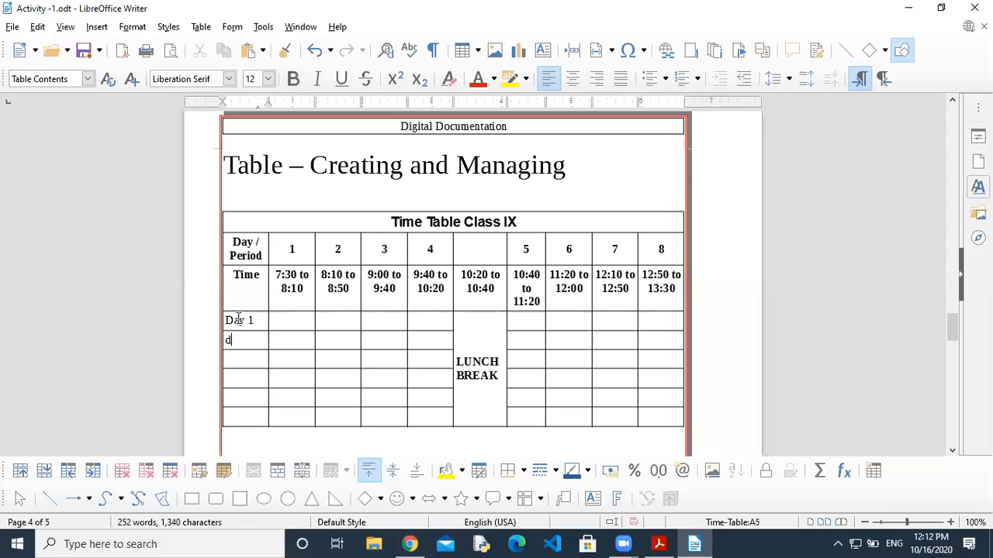
type("Day 2")
key("Down")
type("Day ")
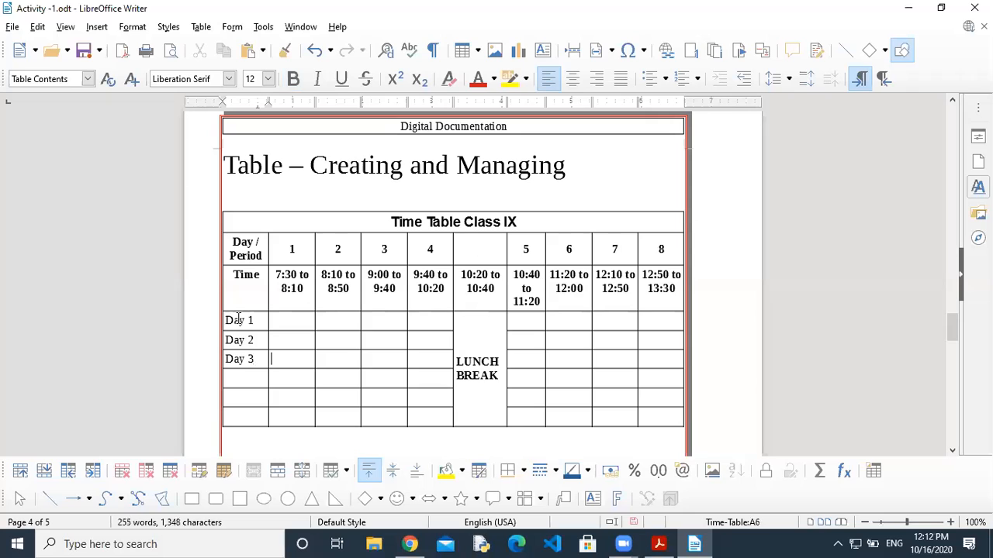
type("Day ")
type("Da")
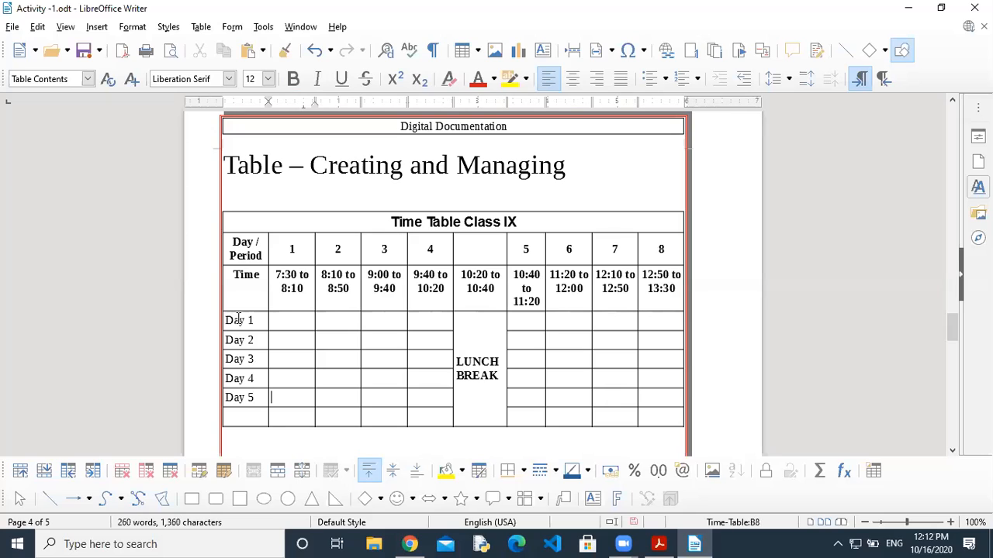
type("Day 6")
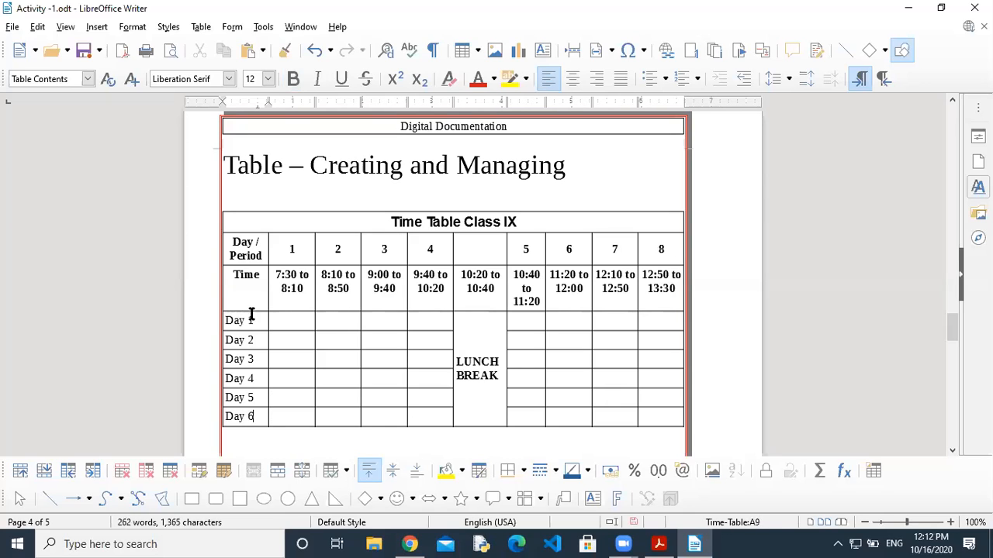
Step: Make the Day 1 to Day 6 labels in the first column bold
left_click_drag(225, 320, 267, 413)
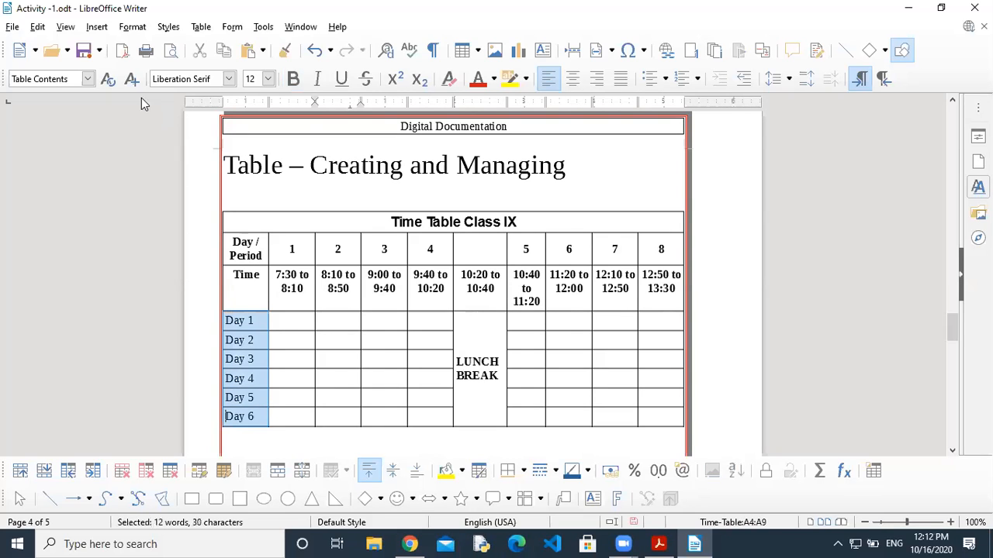
left_click(295, 78)
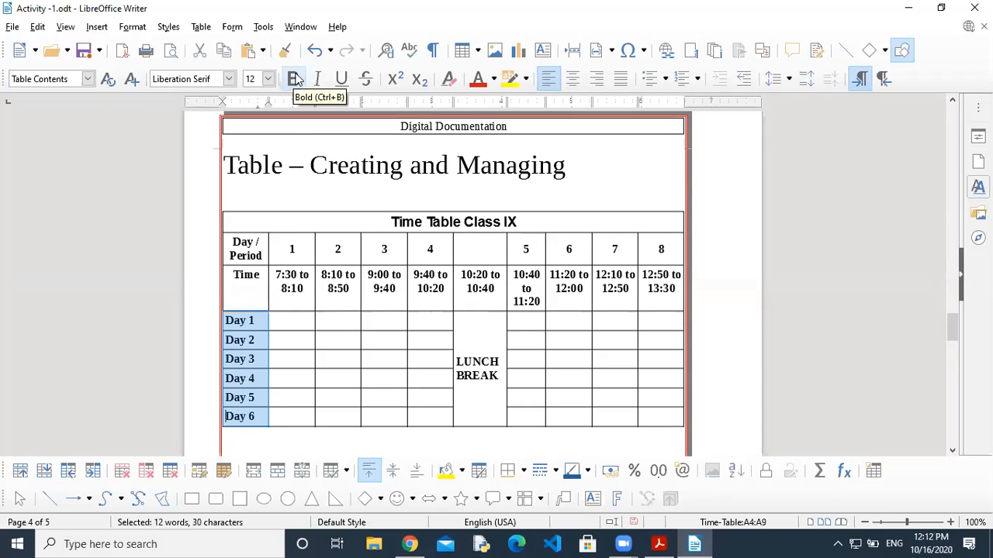
left_click(326, 355)
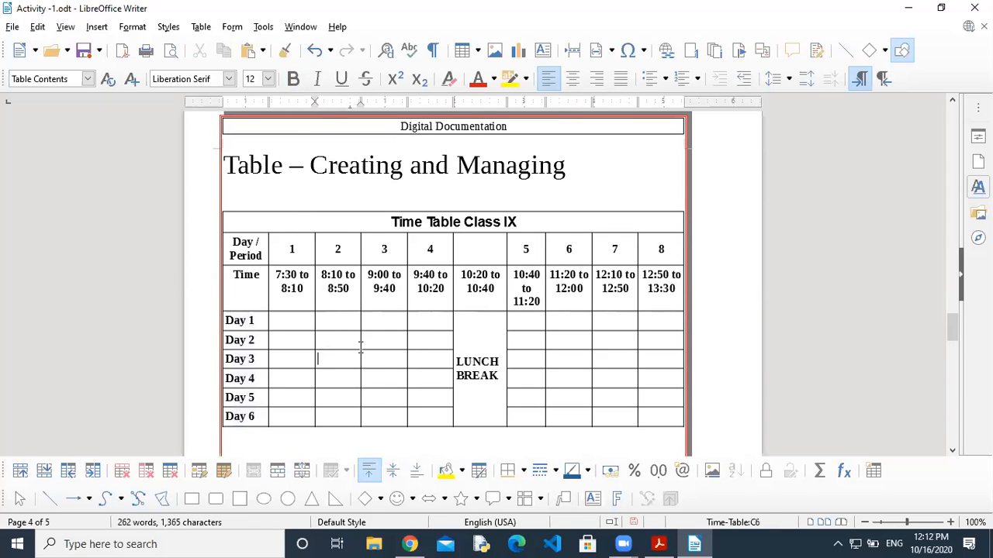
Step: Check the textbook's coloured time table, return to Writer, and open AutoFormat for the entire time table
left_click(658, 544)
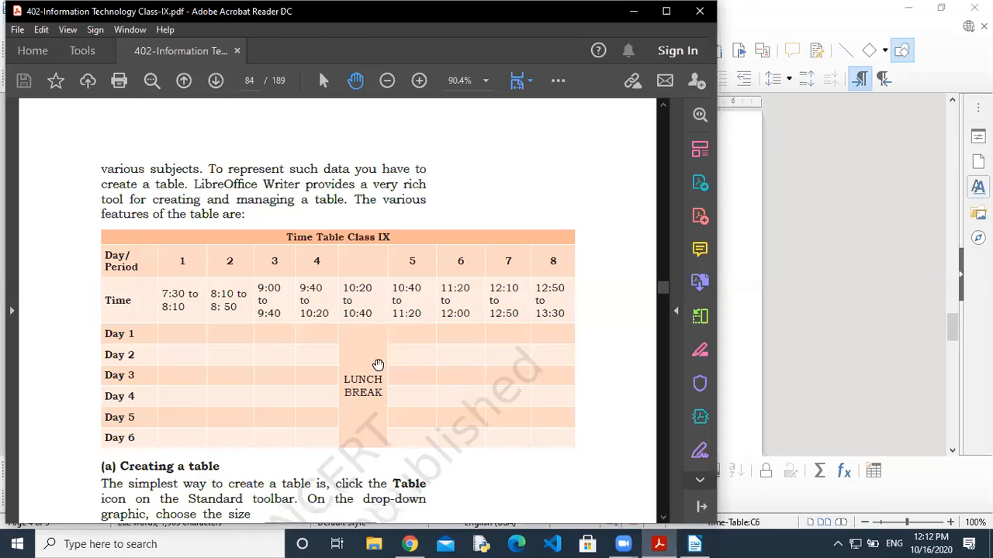
mouse_move(700, 543)
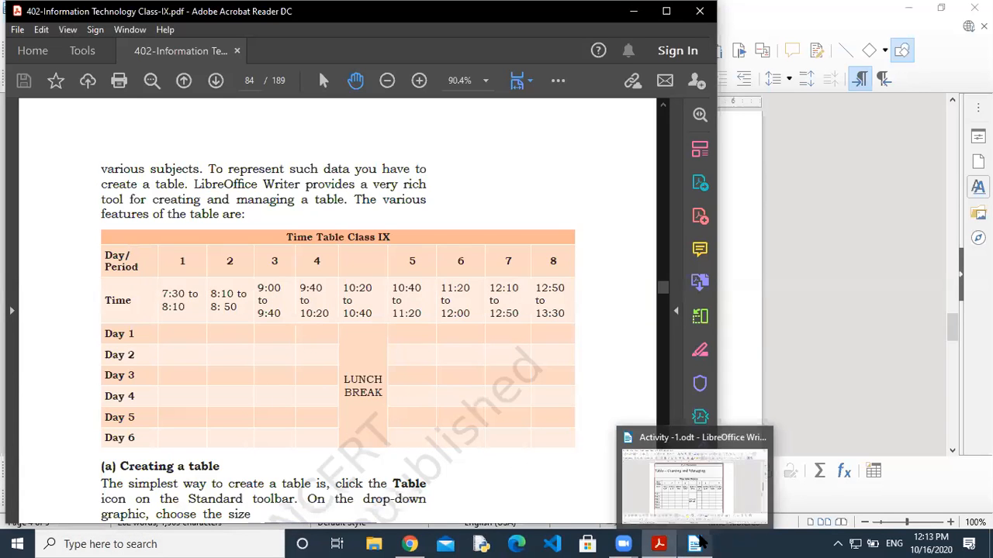
left_click(694, 485)
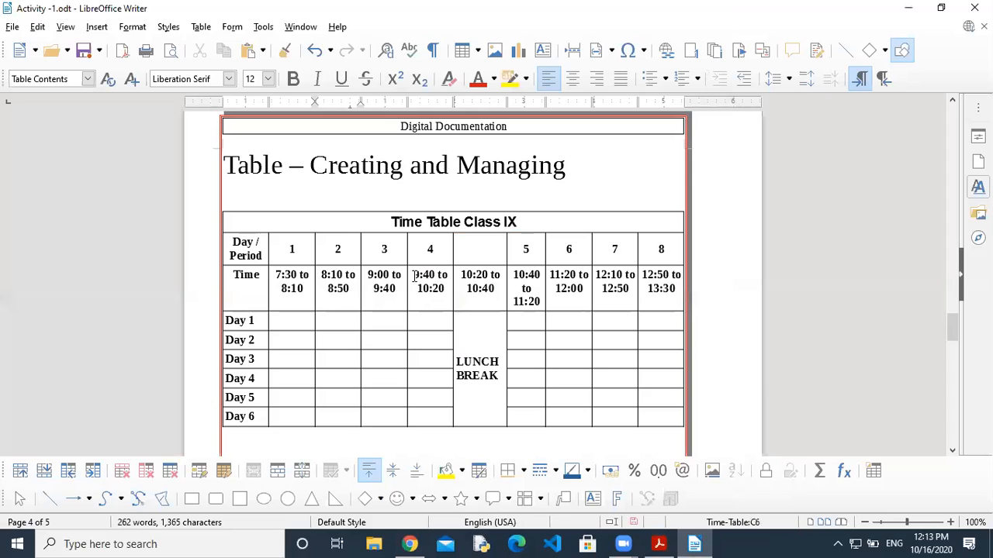
left_click_drag(245, 222, 607, 431)
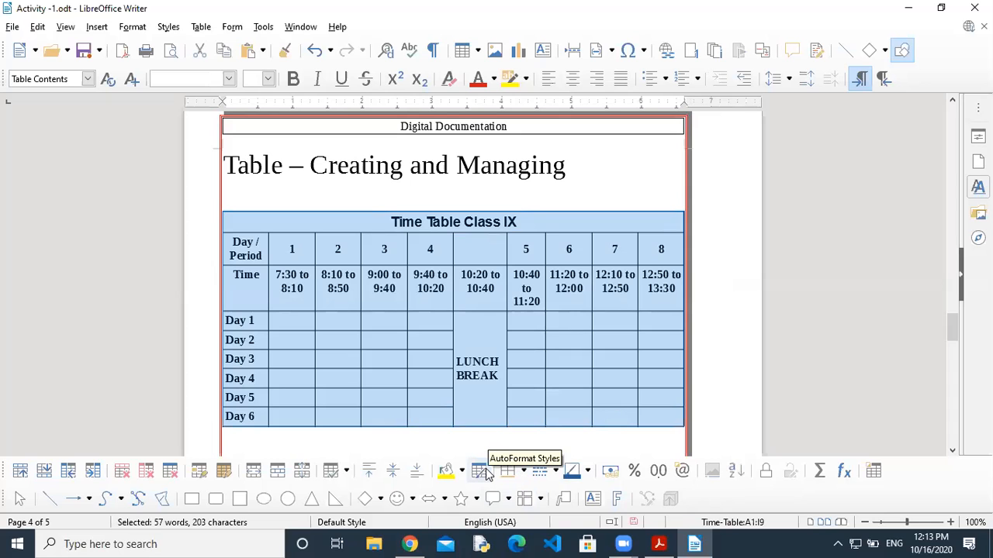
left_click(481, 472)
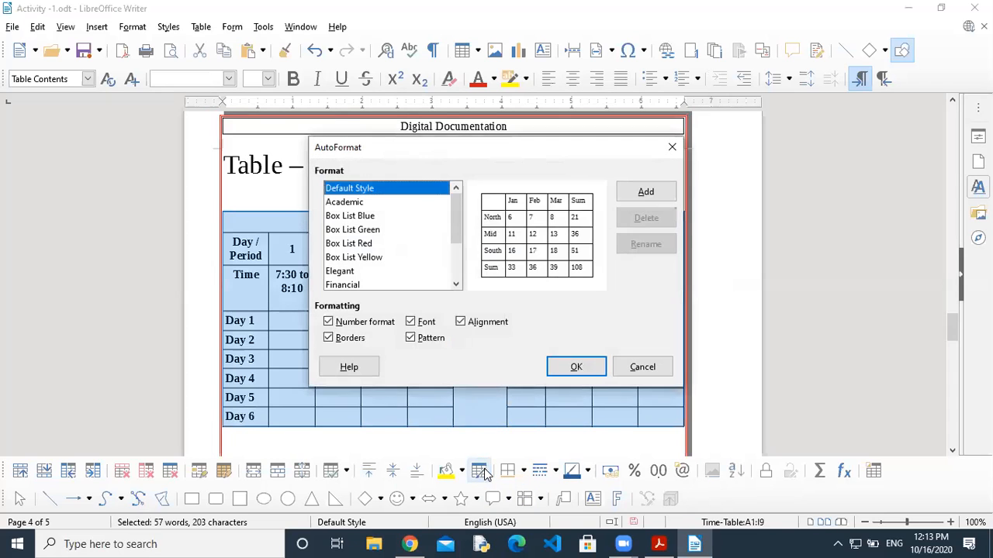
Step: Examine the previews of the available table formats, including Box List Red, Elegant, Simple Grid Rows, Academic and Box List Green
left_click(371, 245)
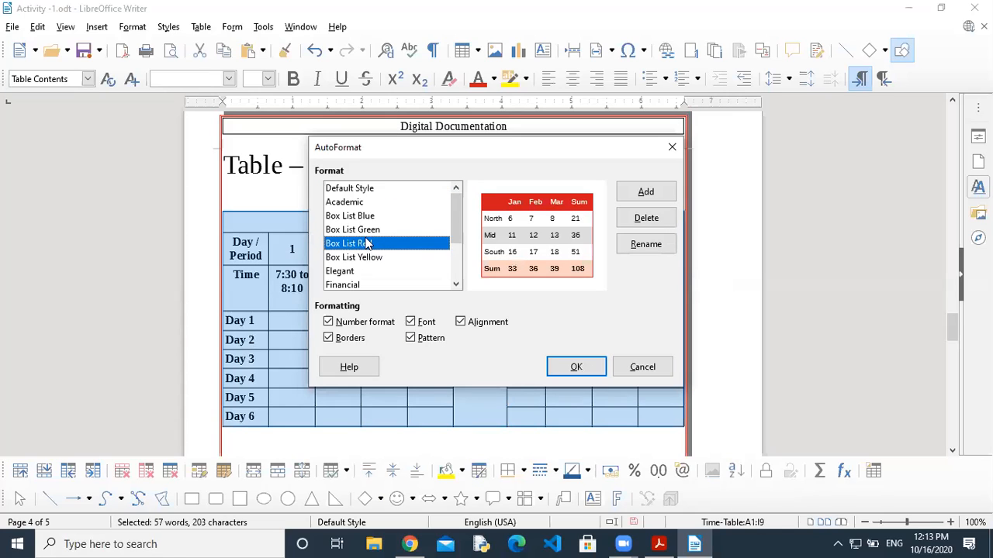
left_click(368, 231)
key("Down")
key("Down")
key("Down")
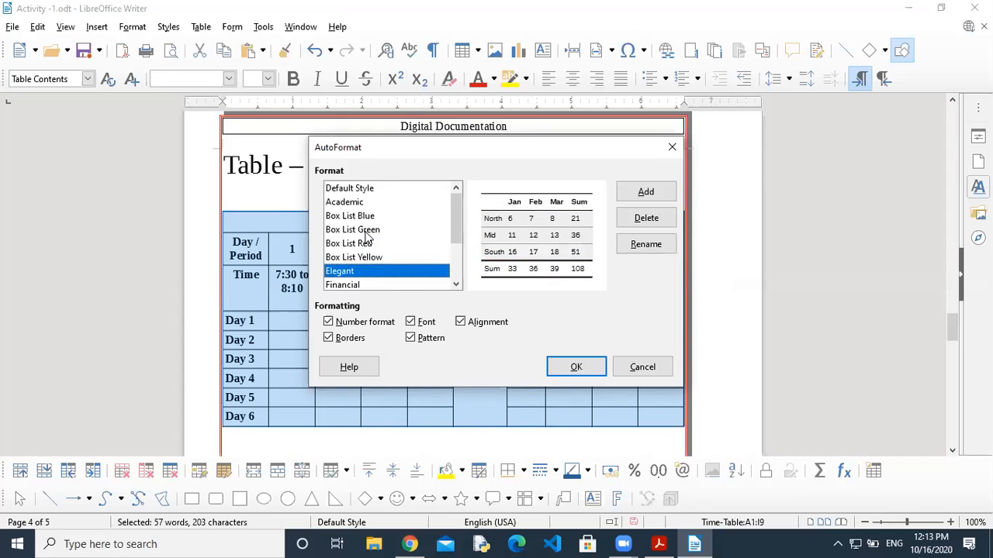
key("Down")
key("Down")
key("Down")
key("Down")
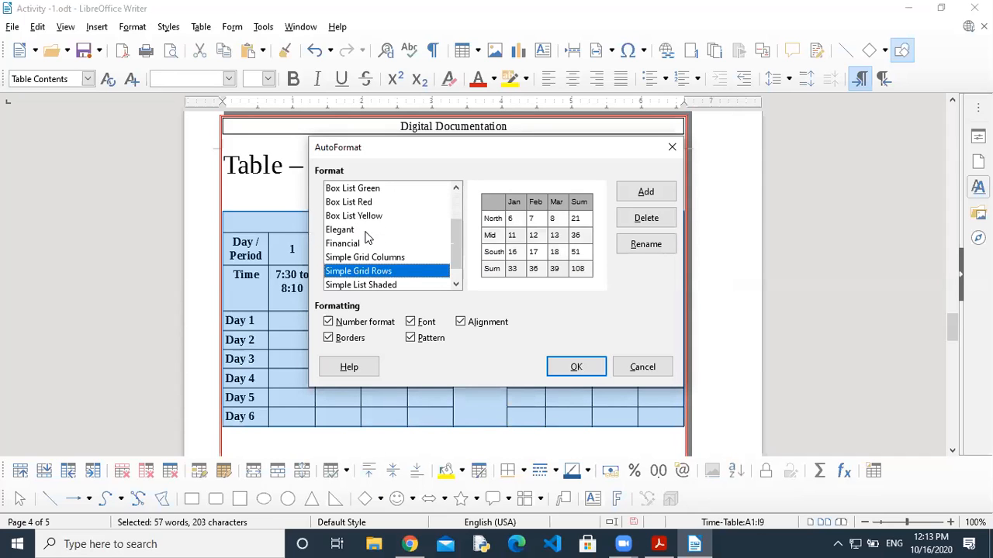
key("Up")
key("Up")
key("Up")
key("Up")
key("Up")
key("Up")
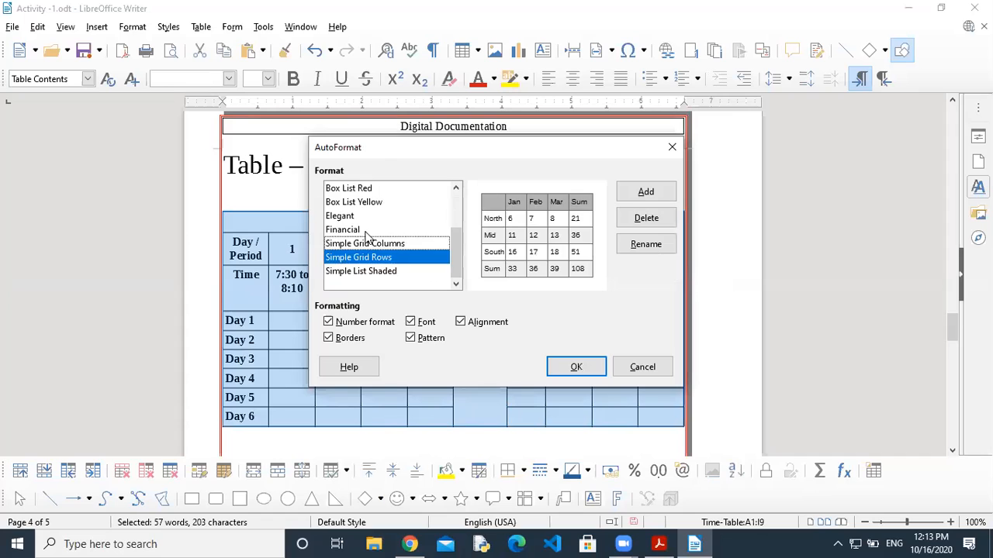
key("Down")
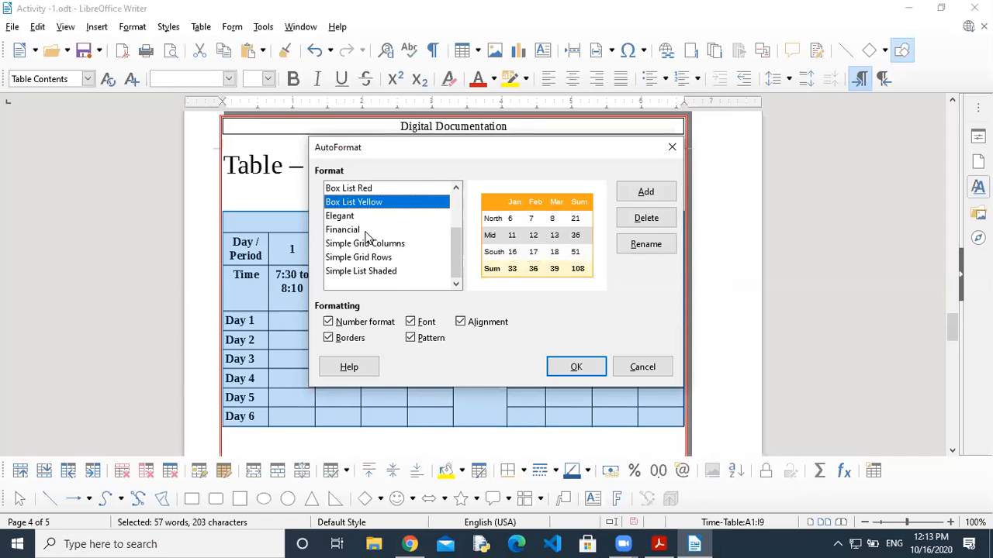
key("Up")
key("Up")
key("Up")
key("Up")
key("Up")
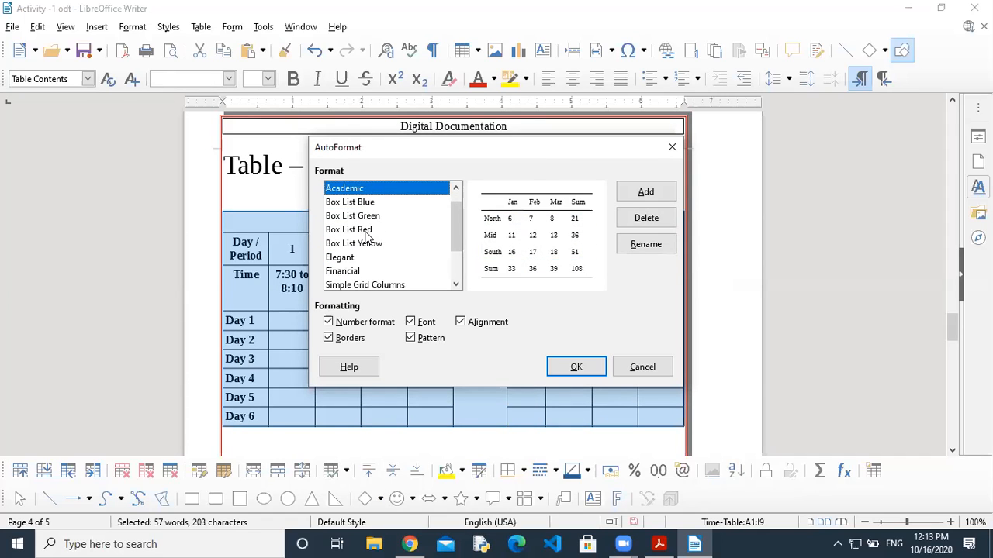
key("Down")
key("Down")
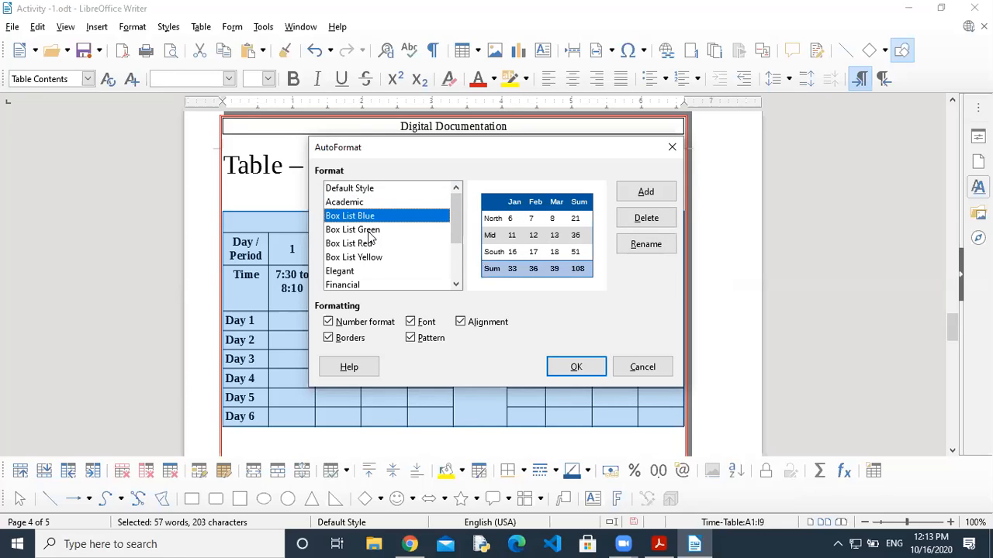
key("Down")
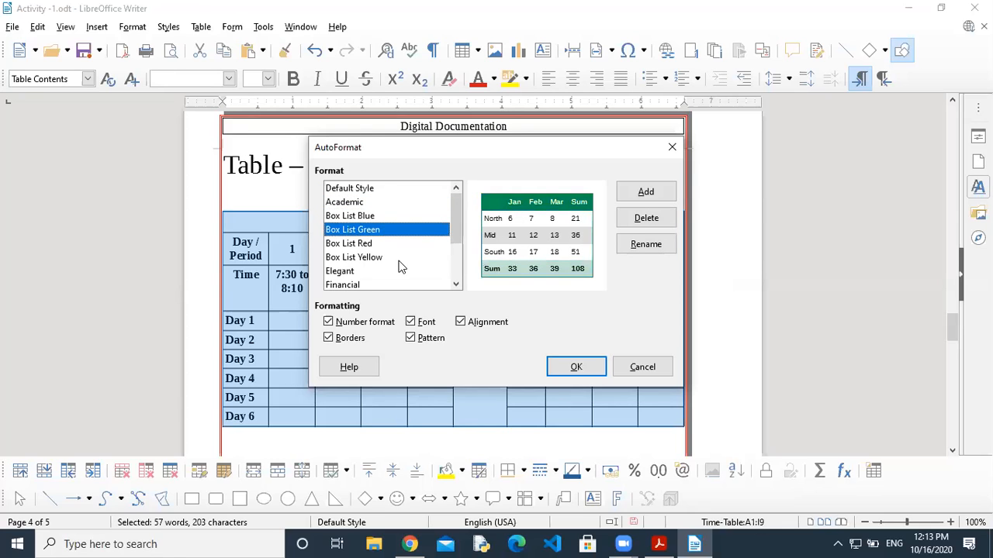
Step: Preview Box List Green with the Pattern, Font, Alignment, Borders and Number format options toggled off and on again
left_click(411, 339)
left_click(411, 339)
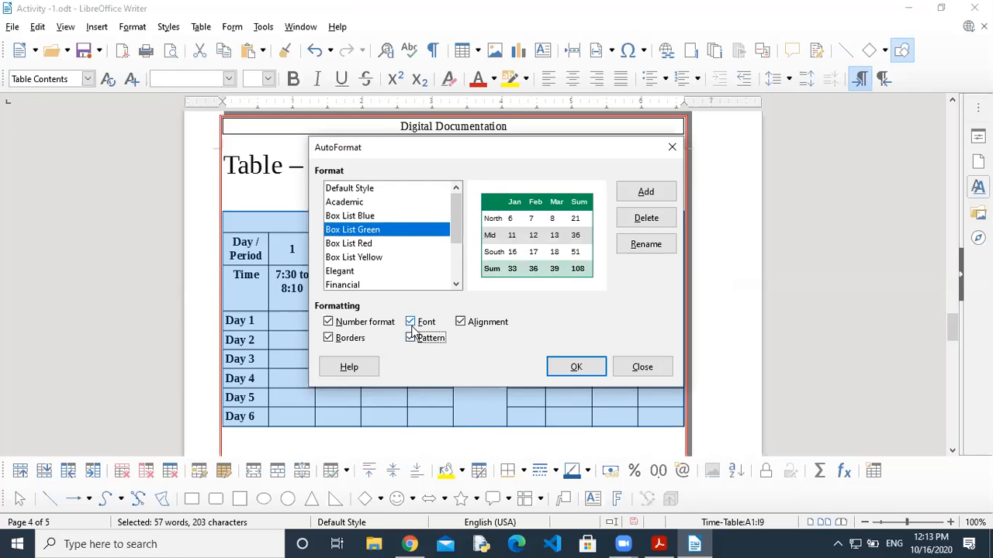
left_click(411, 324)
left_click(411, 325)
left_click(460, 323)
left_click(460, 323)
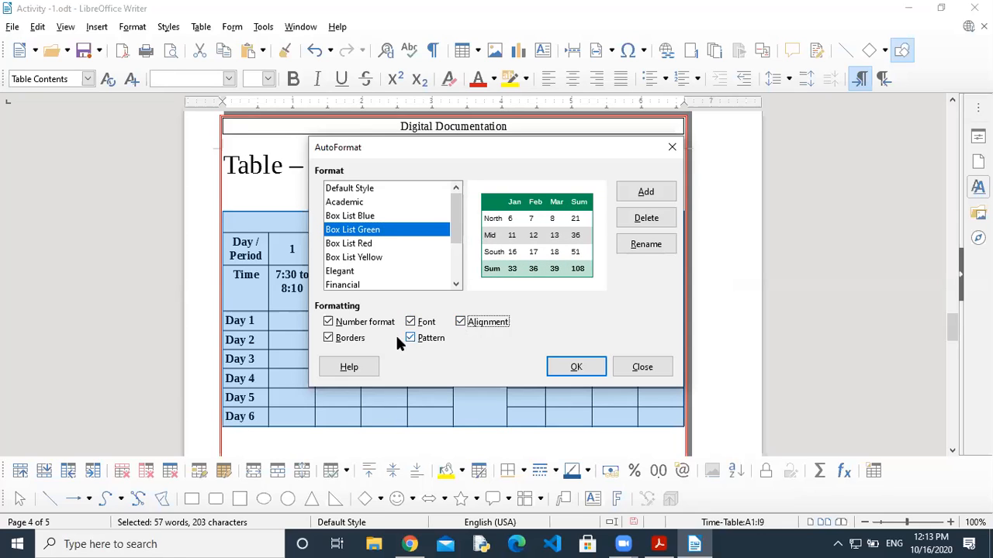
left_click(338, 344)
left_click(337, 343)
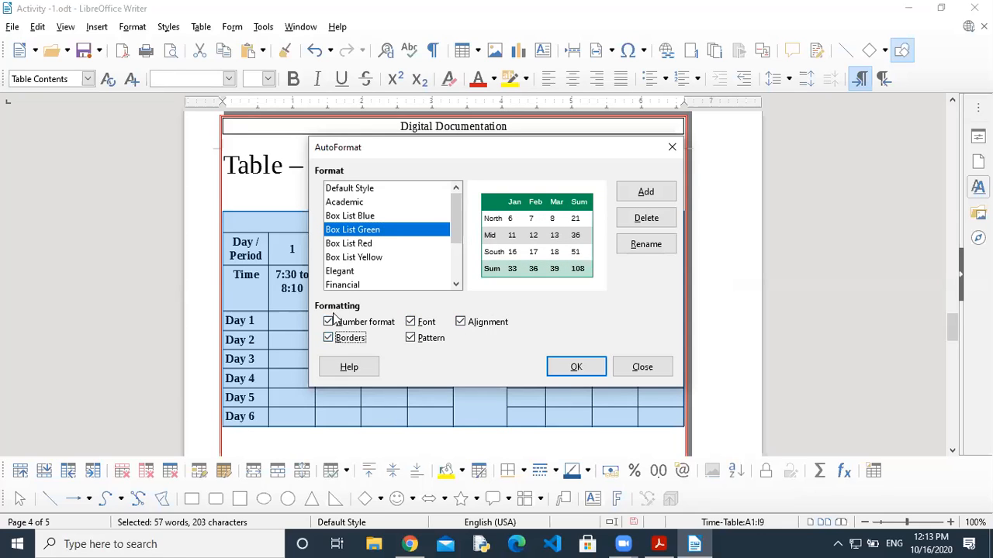
left_click(330, 322)
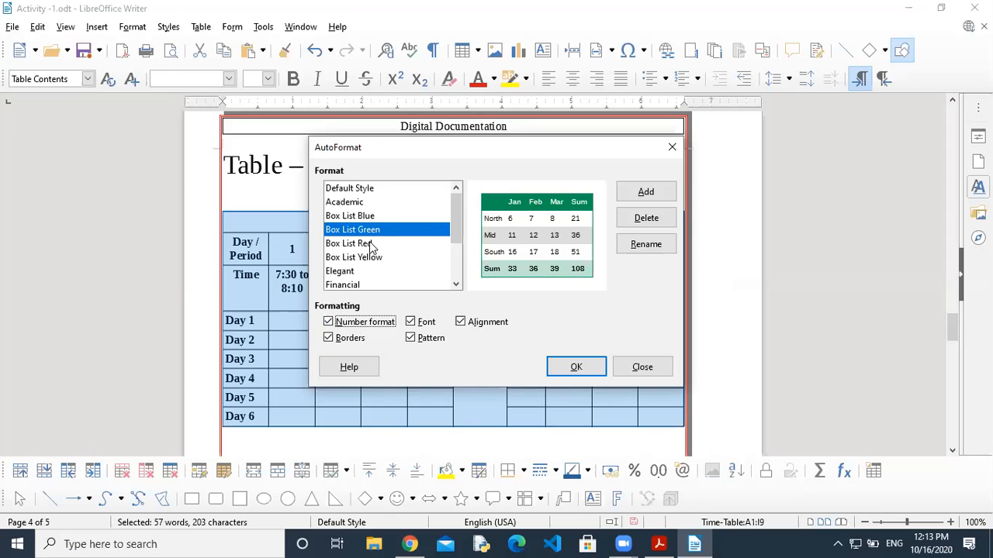
Step: Save the time table's formatting as a new AutoFormat named myStyle, and leave AutoFormat without applying any format
left_click(364, 203)
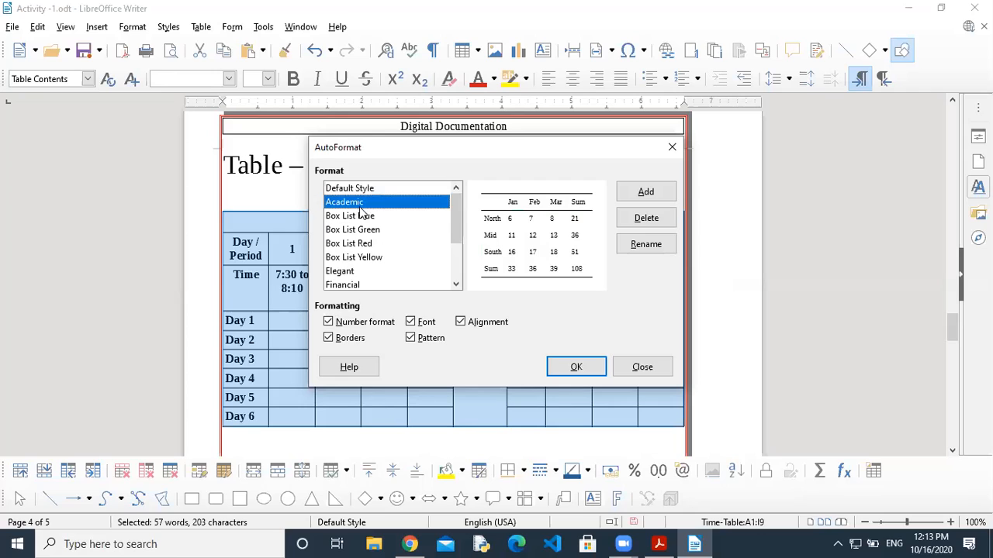
left_click(357, 217)
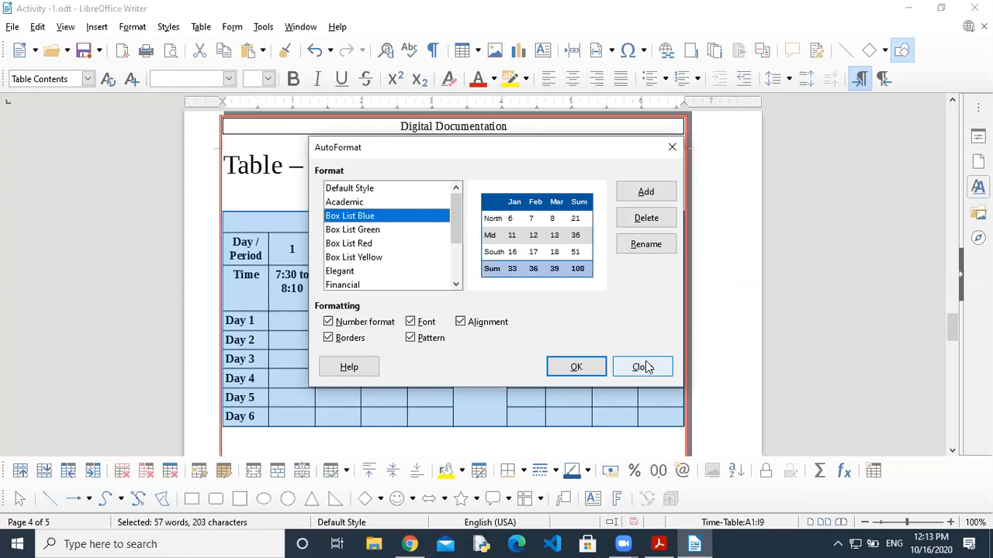
left_click(646, 192)
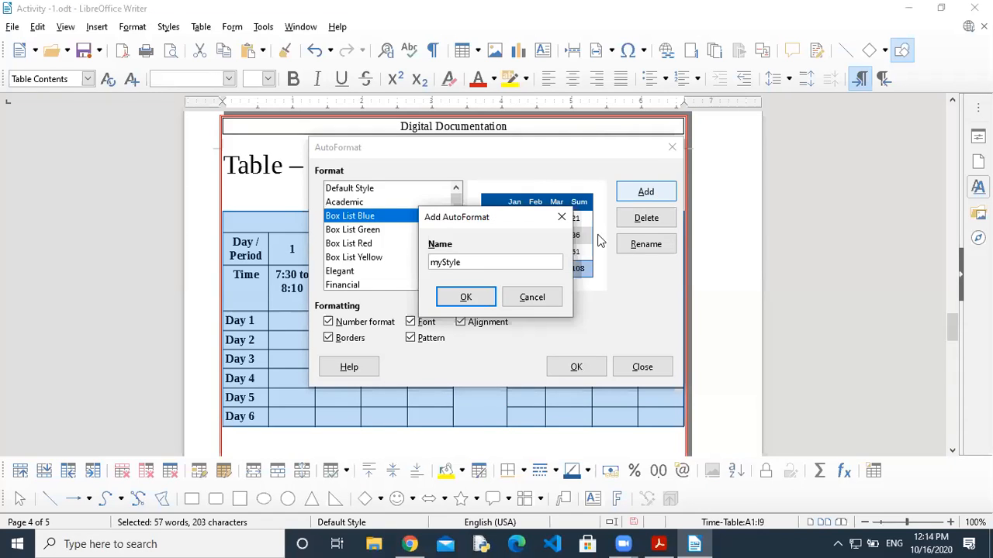
left_click(459, 301)
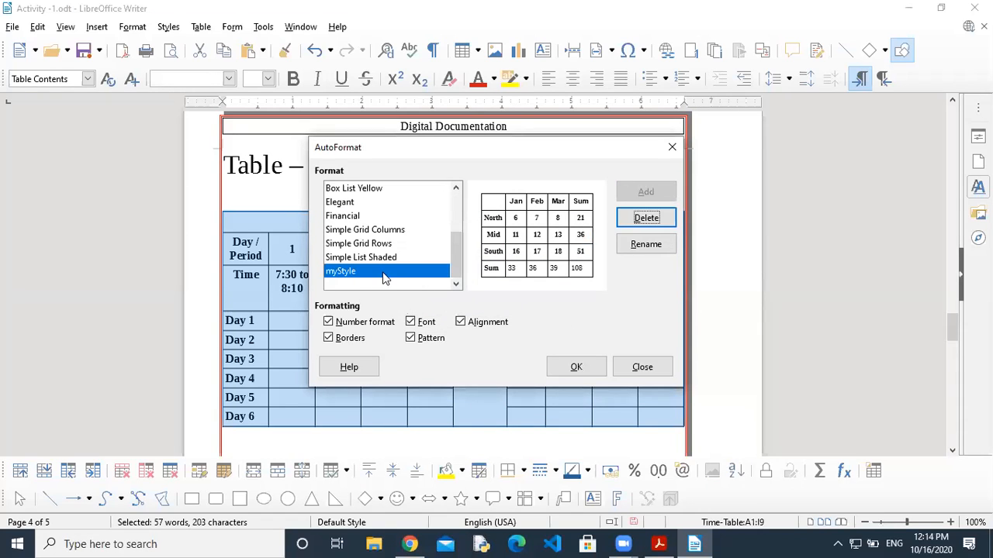
left_click(363, 273)
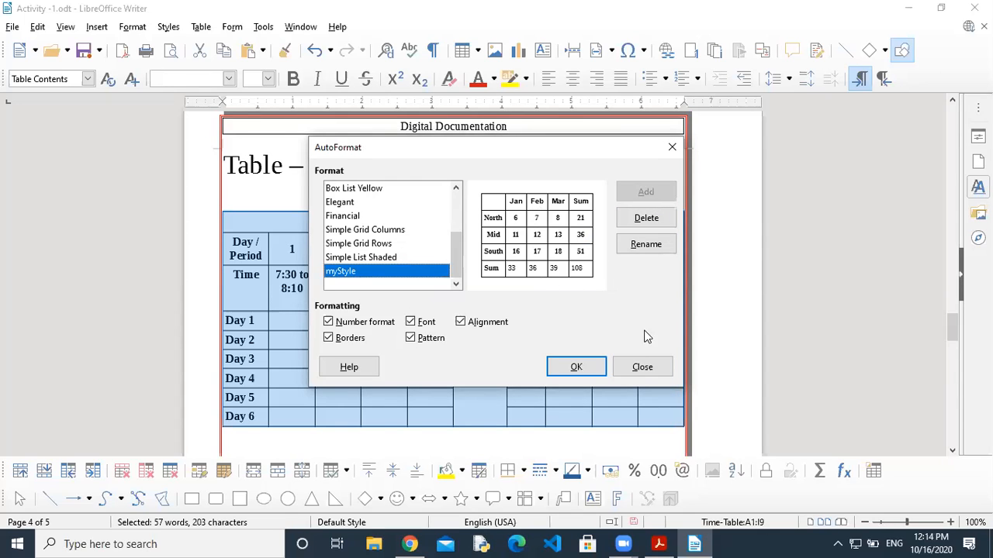
left_click(643, 368)
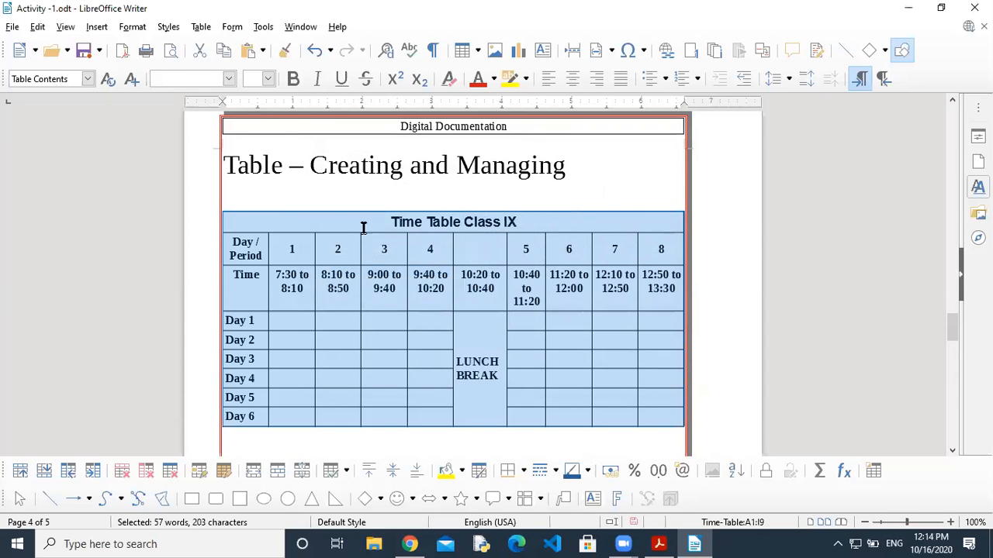
Step: Try a pink border colour on the entire time table and undo it
left_click(255, 217)
left_click(321, 276)
left_click_drag(348, 287, 632, 419)
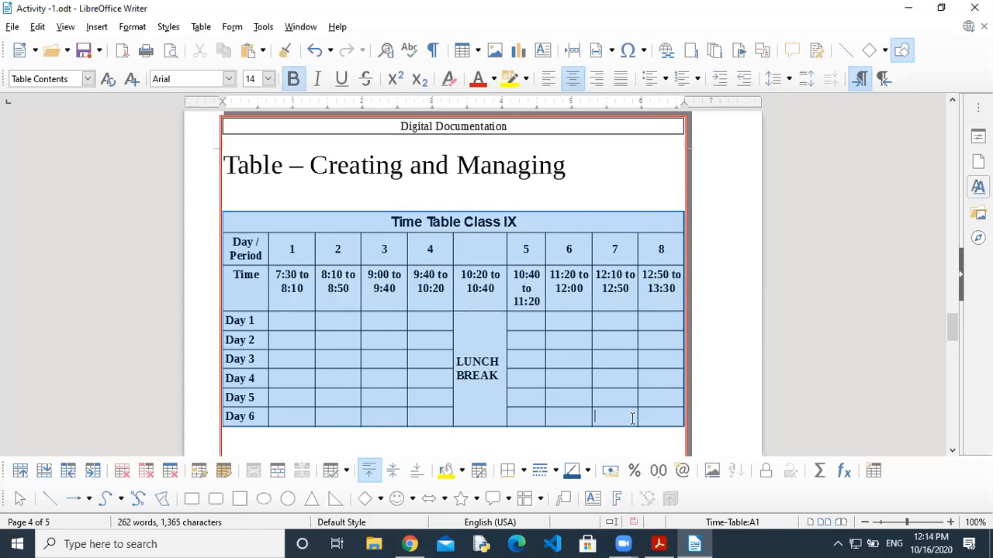
left_click(590, 472)
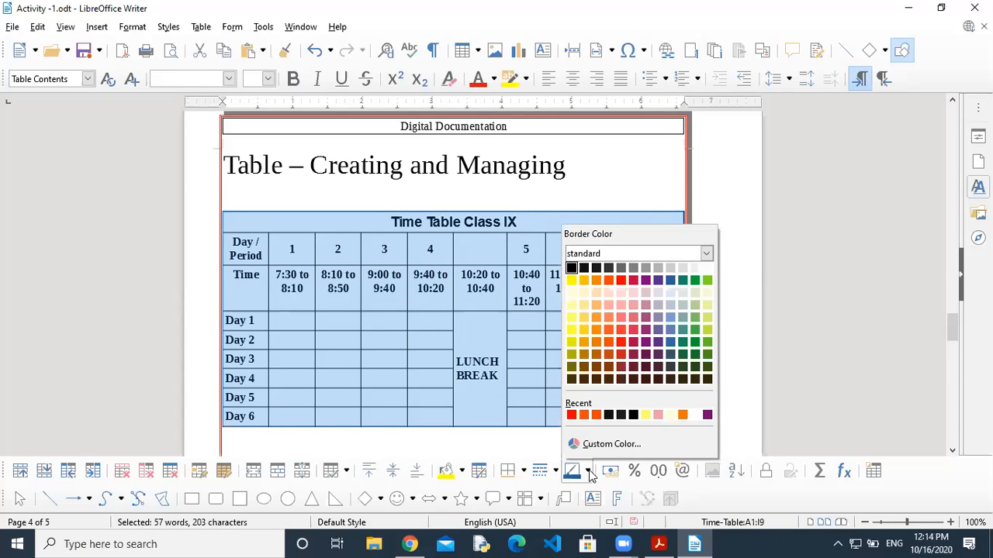
left_click(631, 313)
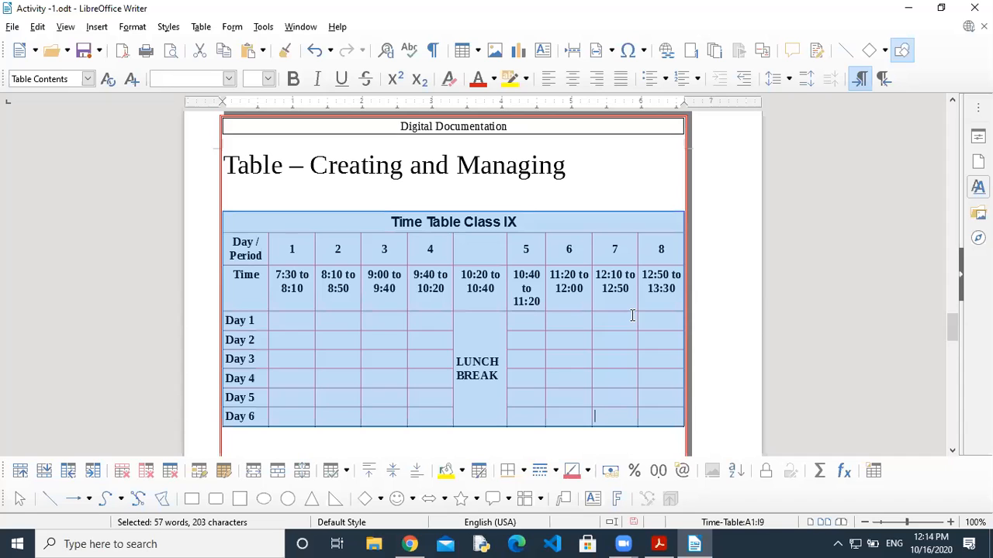
key("ctrl+z")
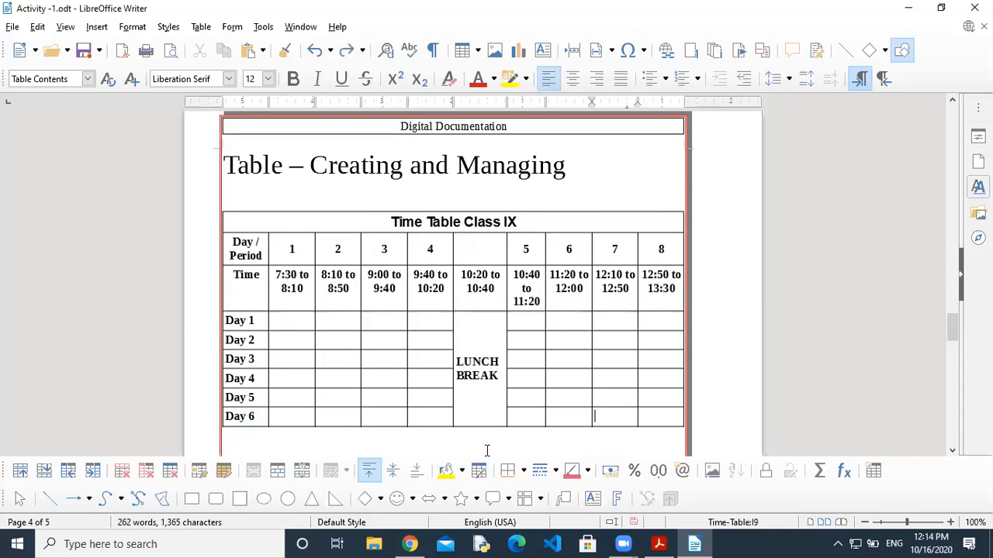
Step: Try a light red background in the period 7 cell of the Day 6 row and undo it
left_click(461, 470)
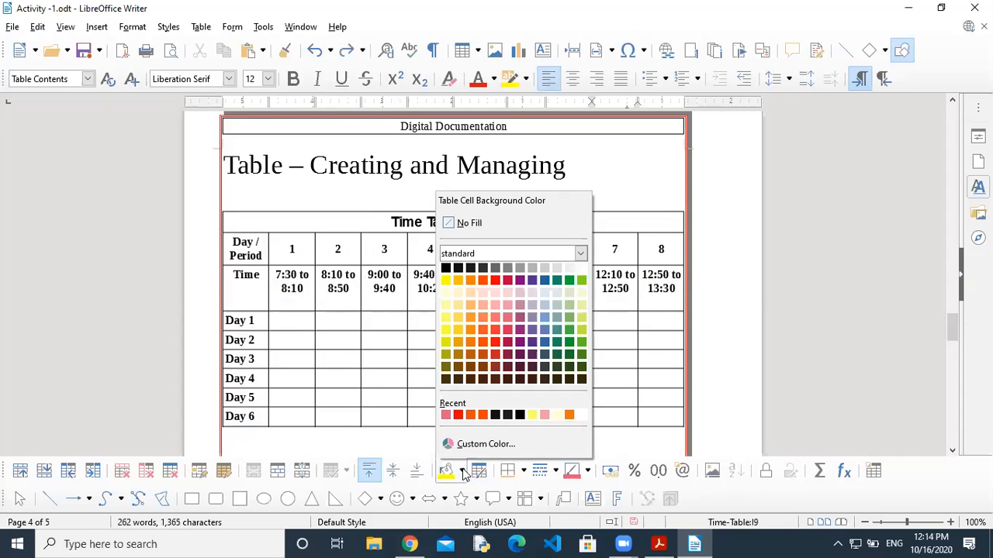
left_click(496, 320)
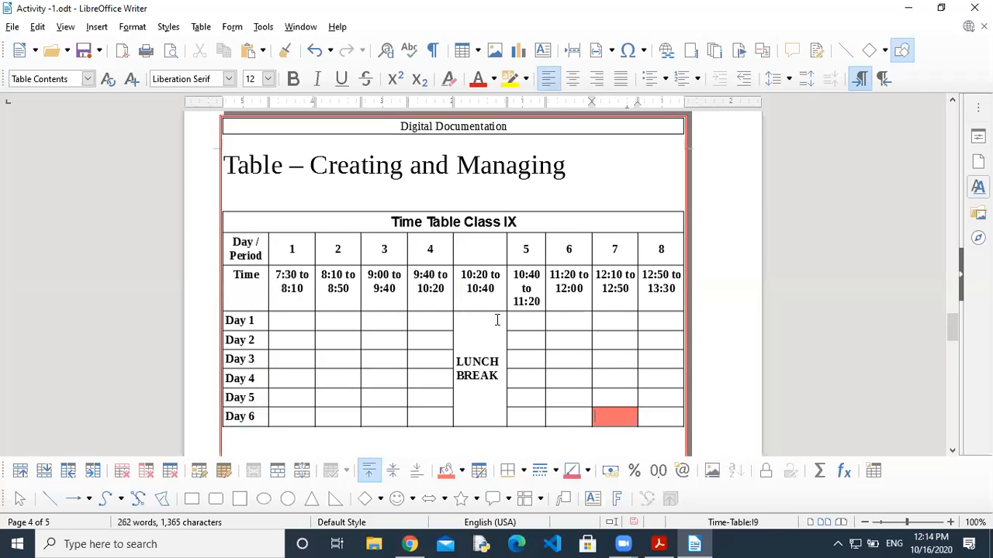
key("ctrl+z")
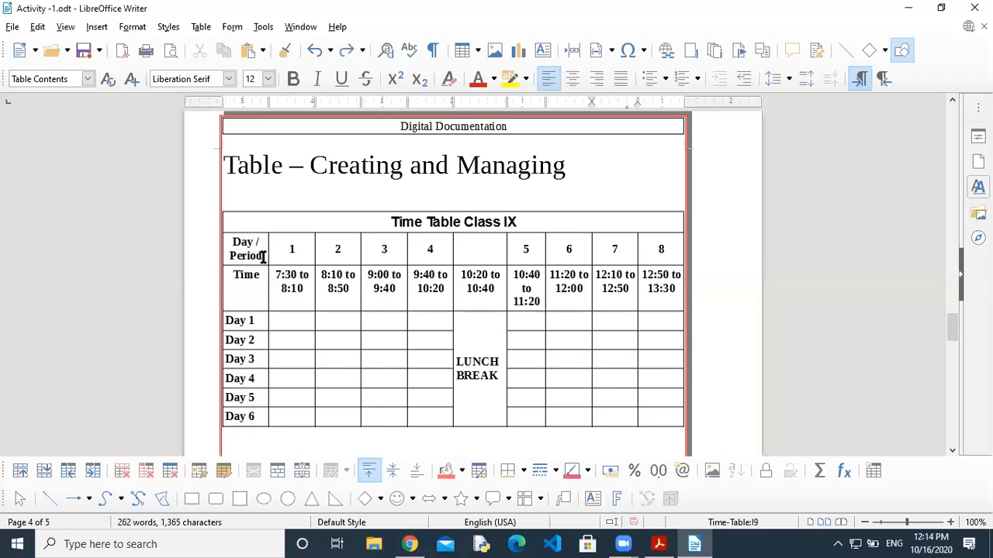
Step: Try a light salmon background on all cells of the time table
left_click_drag(239, 222, 606, 418)
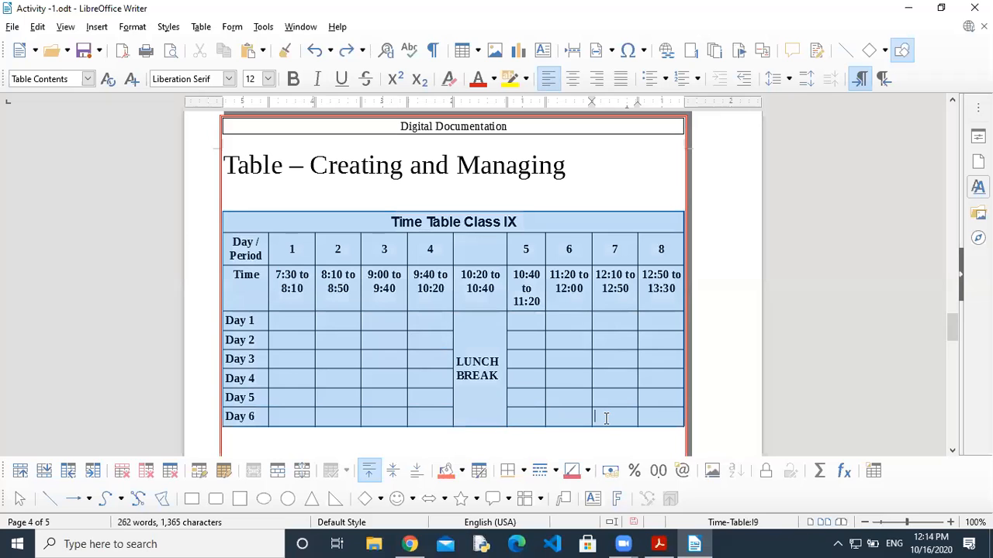
left_click(463, 471)
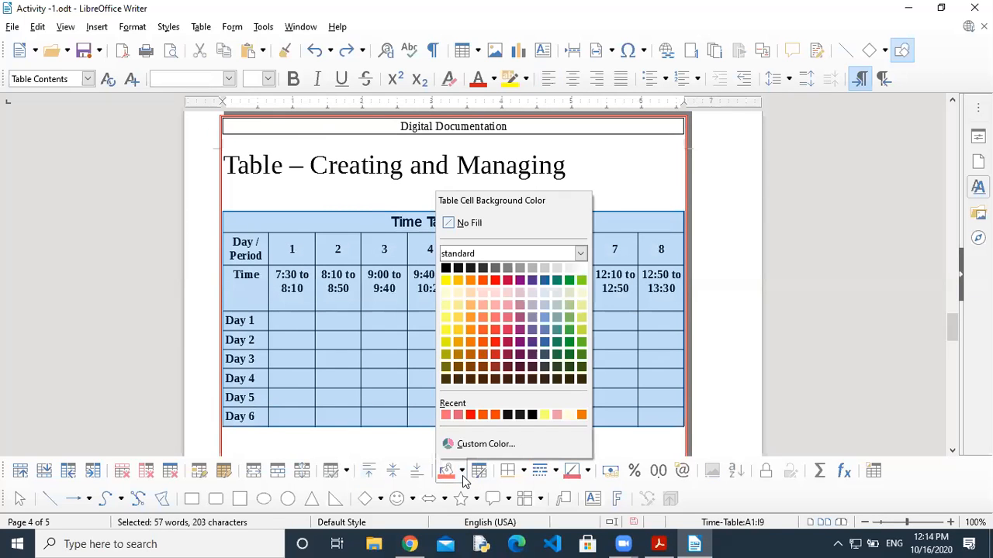
left_click(483, 308)
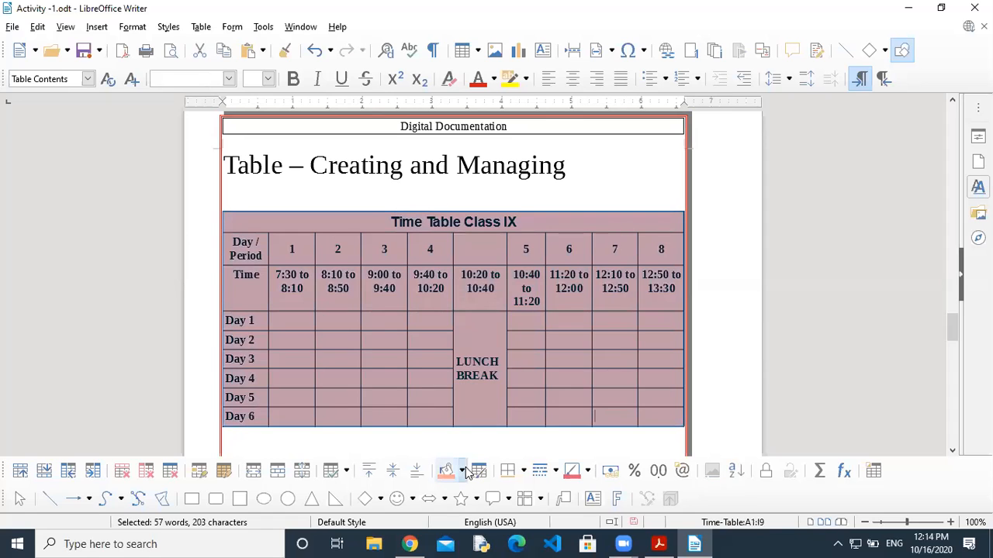
Step: Fill all cells of the time table with a pale orange background
left_click(527, 398)
left_click_drag(297, 231, 628, 419)
left_click(463, 471)
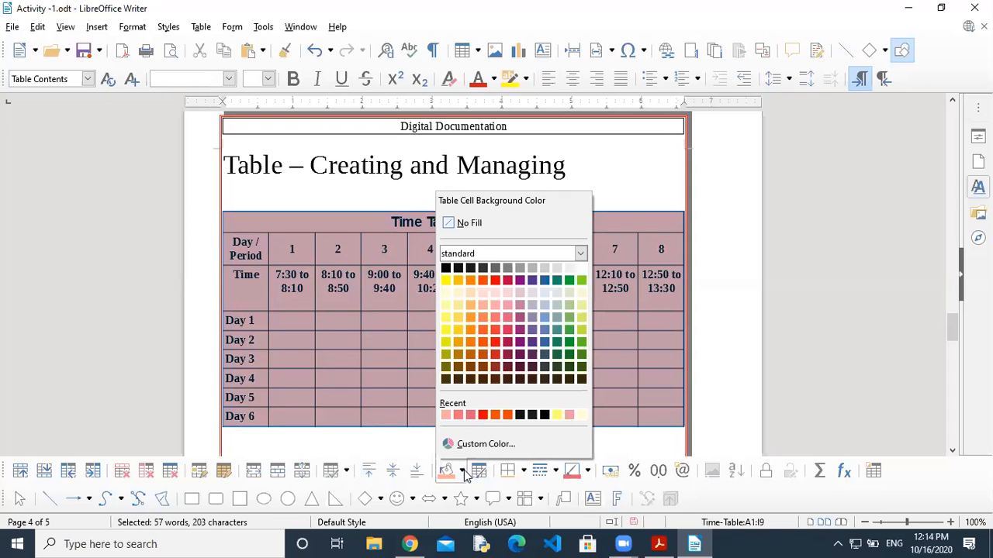
left_click(471, 293)
left_click(555, 319)
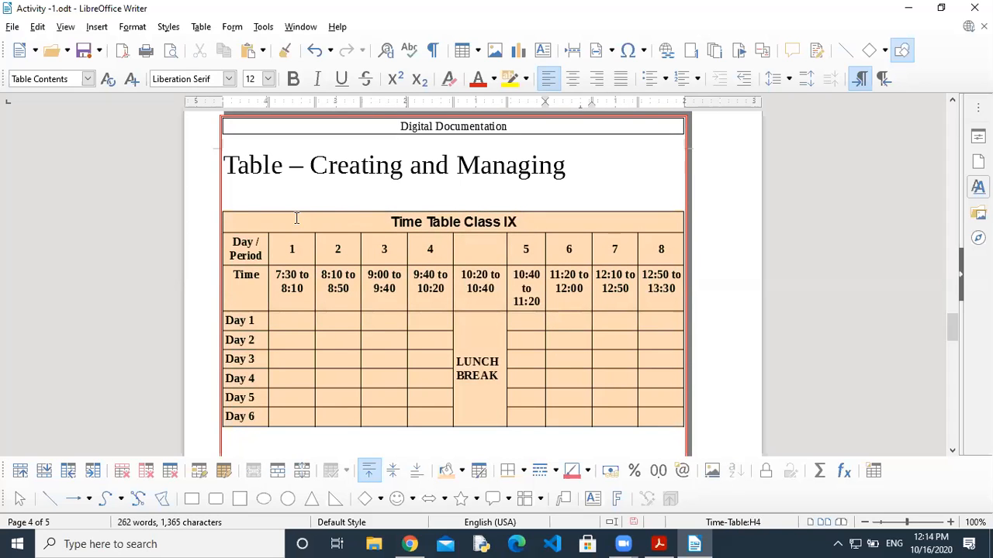
Step: Set the border colour of the entire time table to pale yellow
left_click_drag(247, 217, 603, 411)
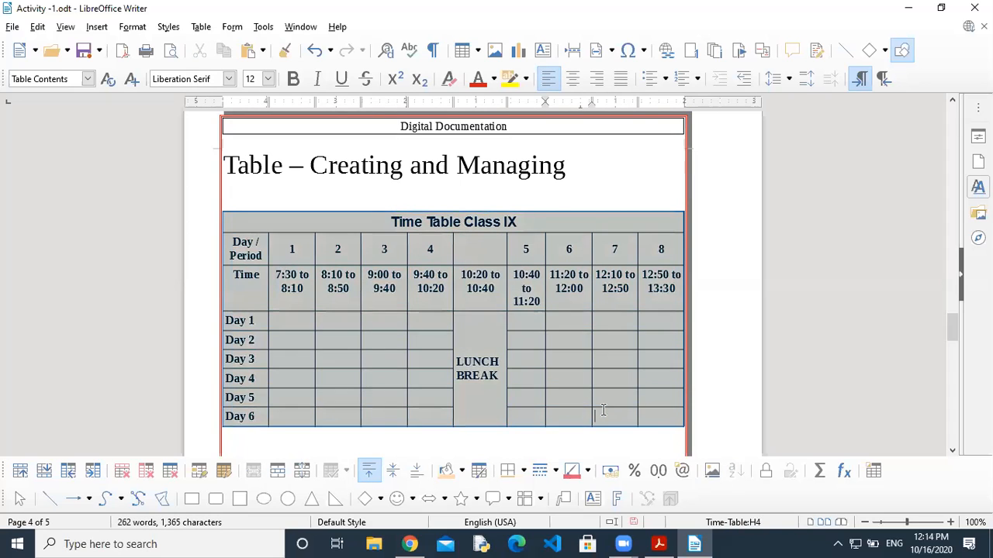
left_click(587, 472)
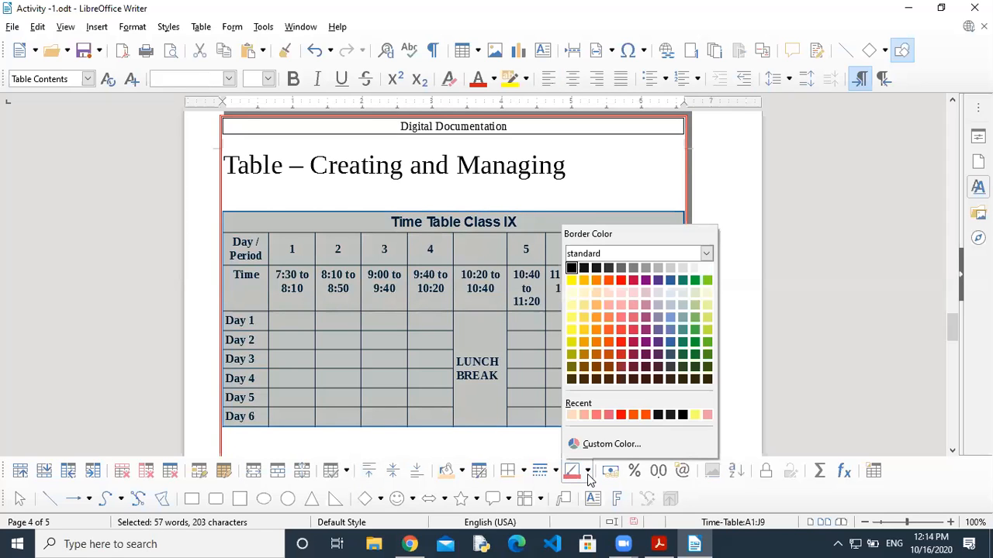
left_click(569, 294)
left_click(509, 380)
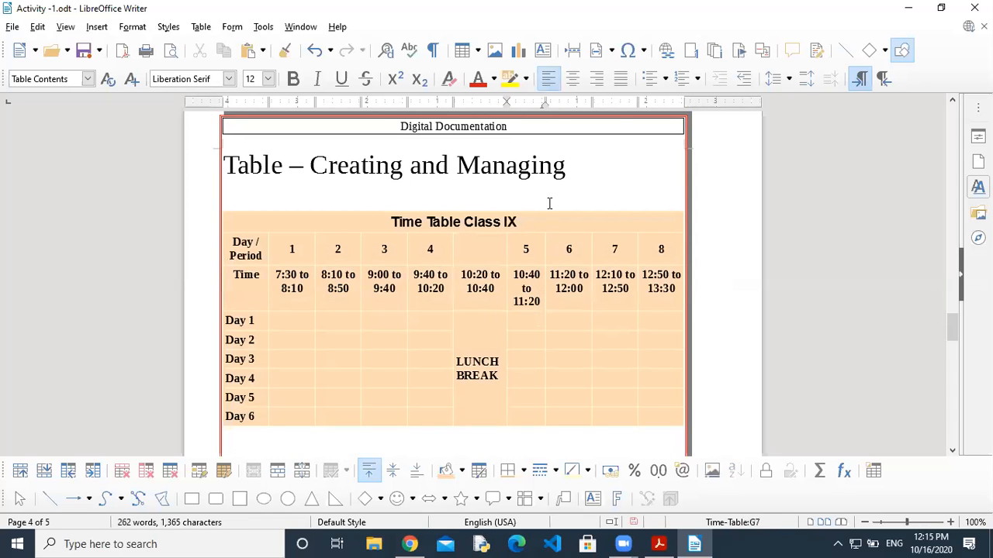
Step: Check the textbook's coloured time table in Acrobat Reader, return to Writer, and fill the Time Table Class IX title row with coral orange
left_click(659, 544)
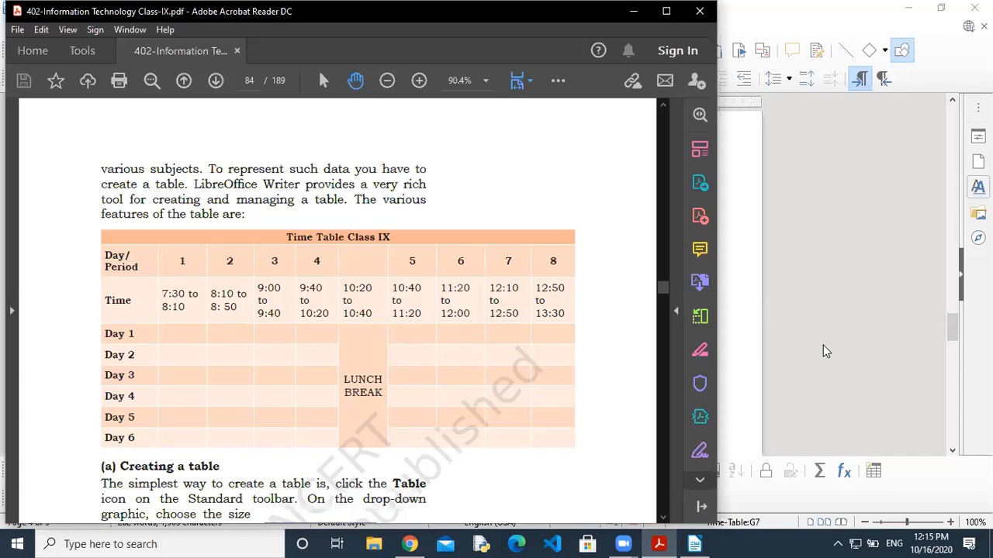
left_click(760, 350)
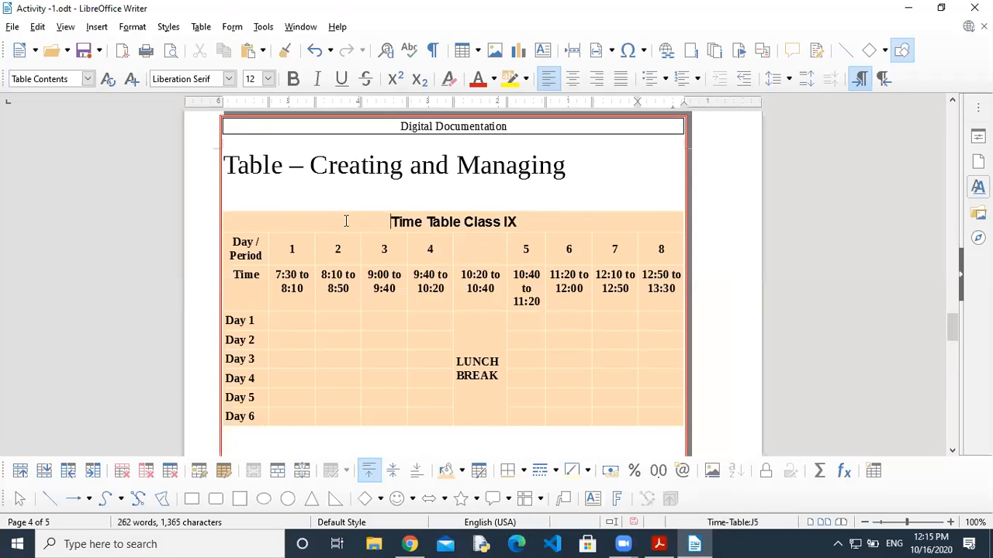
left_click_drag(346, 222, 514, 230)
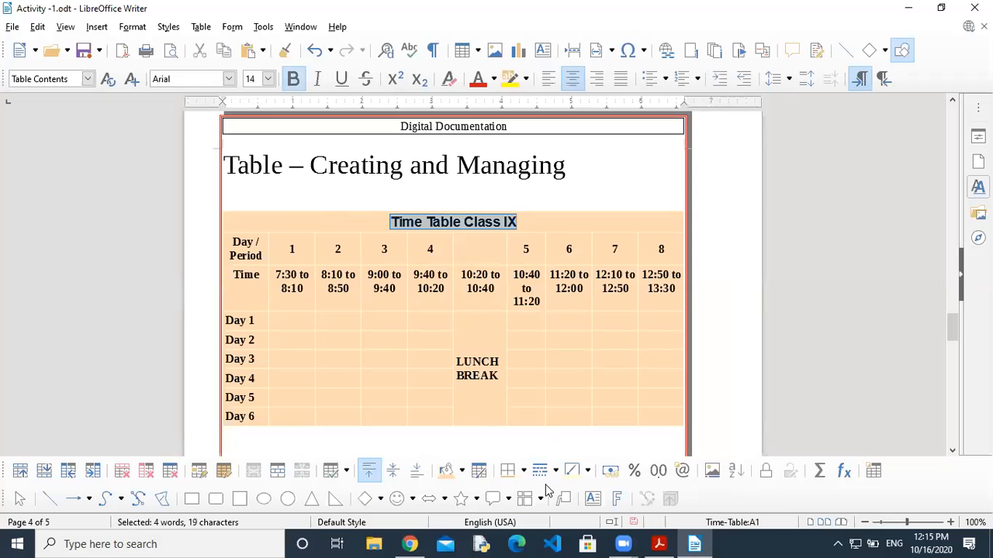
left_click(463, 471)
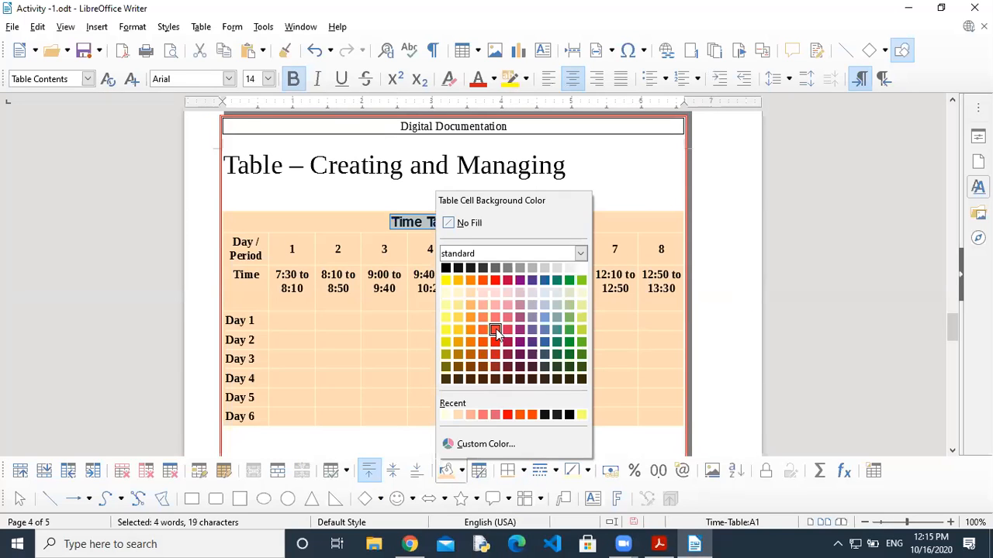
left_click(483, 315)
left_click(543, 316)
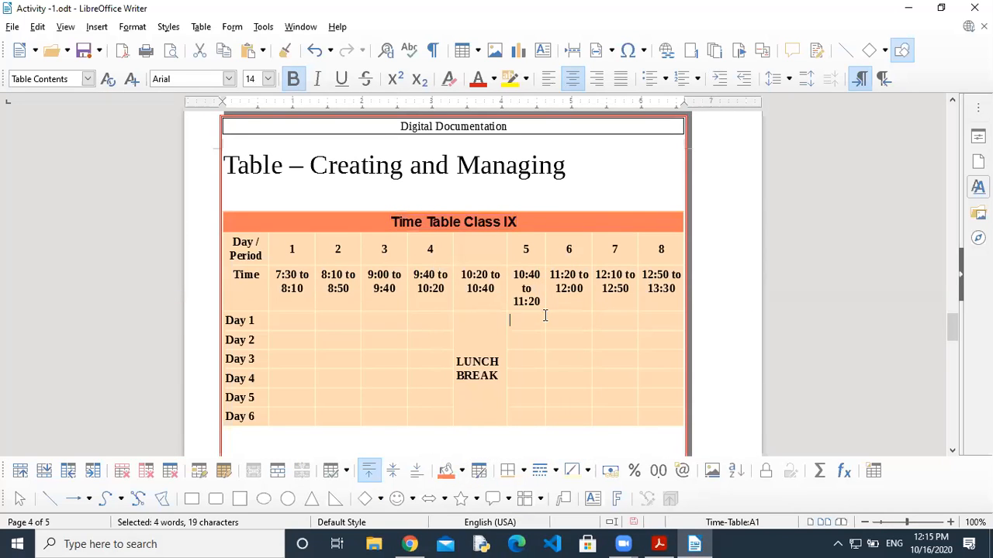
Step: Fill the Time row of the table with the Light Magenta 3 background colour
left_click_drag(232, 275, 696, 300)
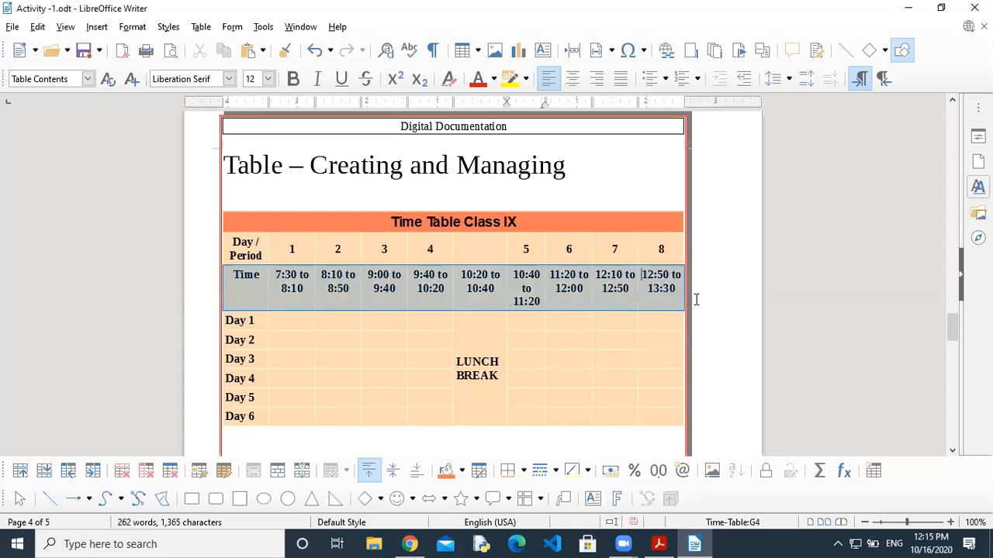
left_click(462, 471)
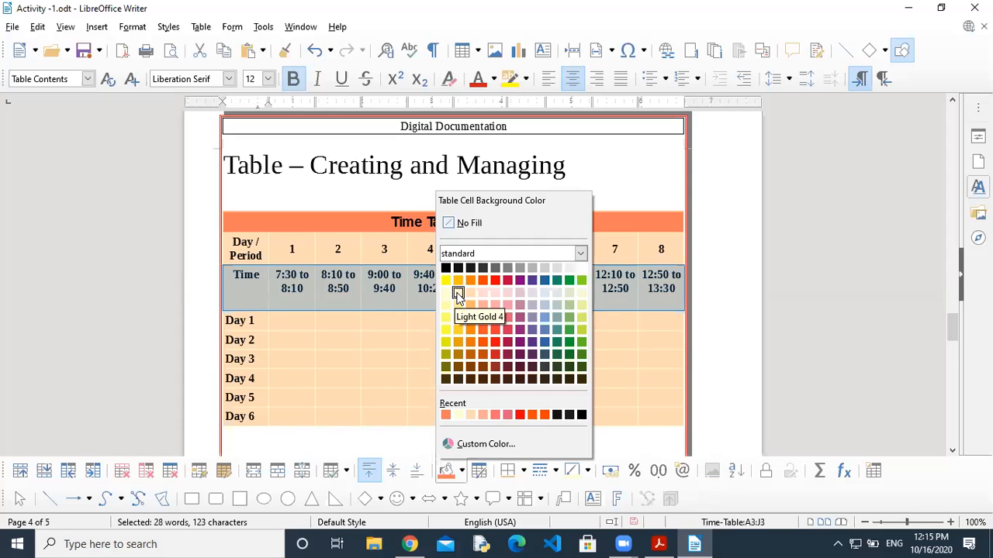
left_click(507, 307)
left_click(392, 341)
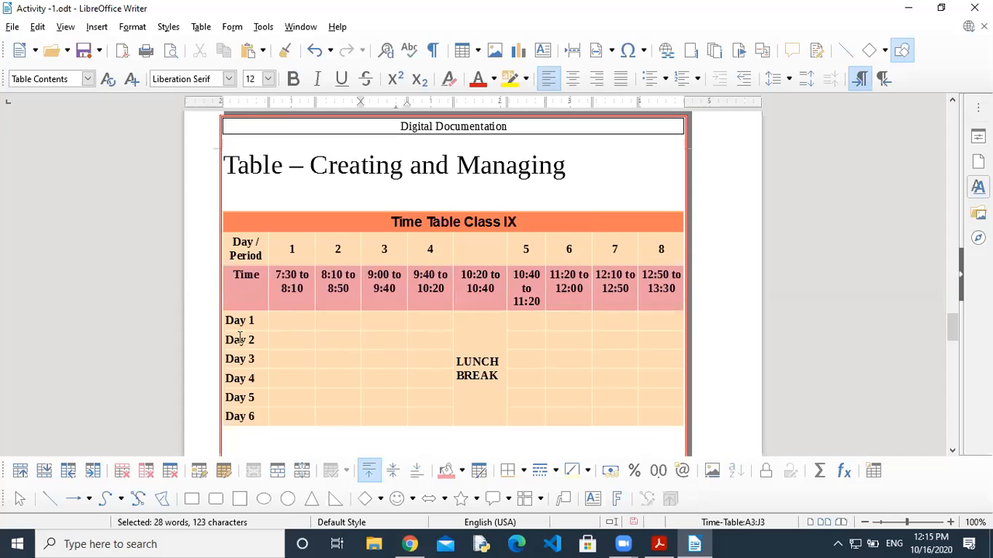
Step: Fill the Day 2, Day 4 and Day 6 rows with Light Magenta 3, leaving out the merged lunch break cell
left_click_drag(225, 339, 675, 344)
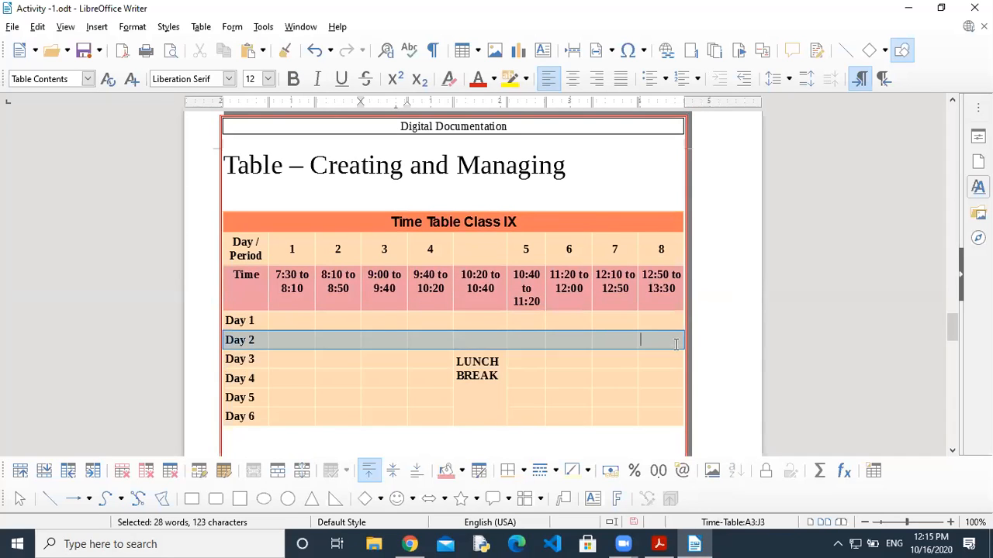
left_click(449, 474)
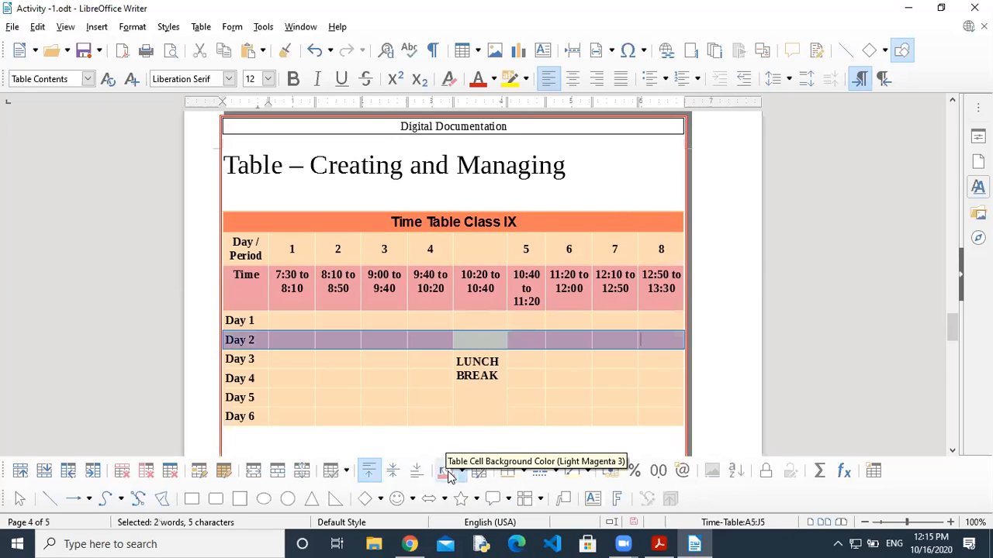
left_click(375, 396)
left_click_drag(229, 378, 685, 378)
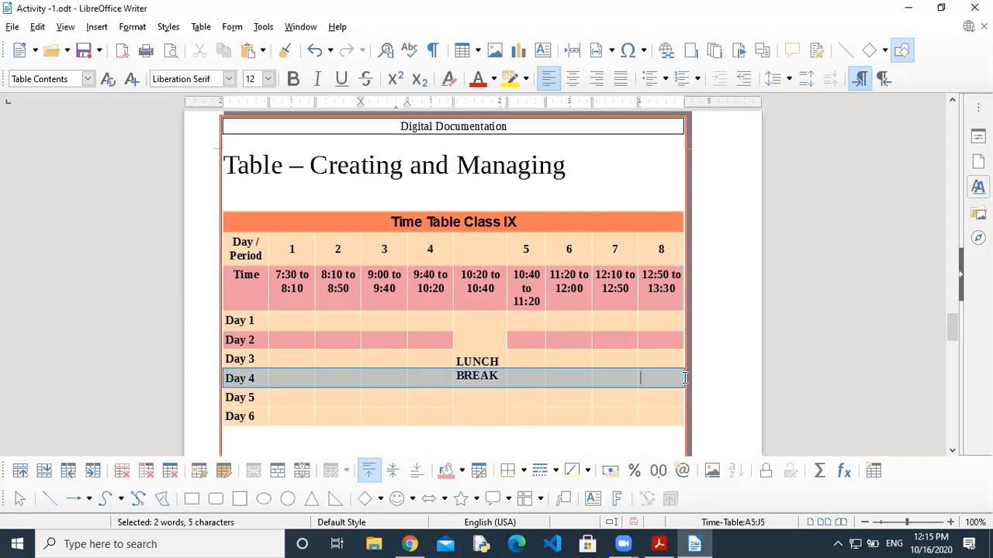
left_click(444, 471)
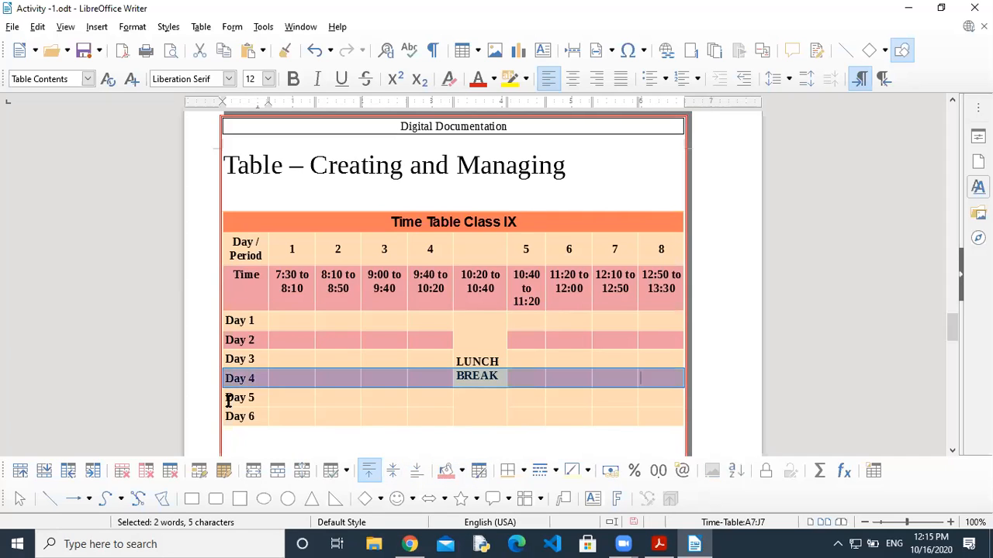
left_click_drag(228, 415, 687, 417)
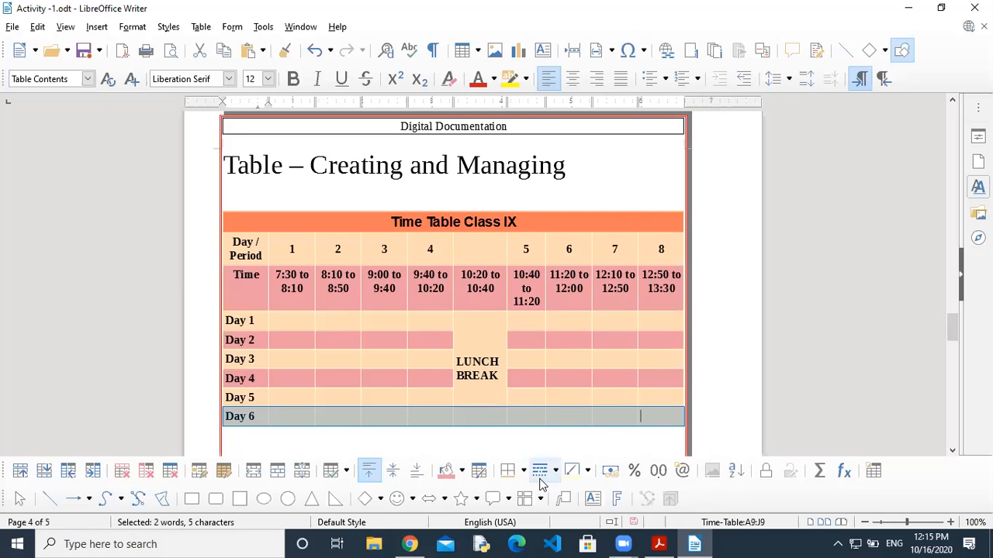
left_click(447, 471)
left_click(561, 402)
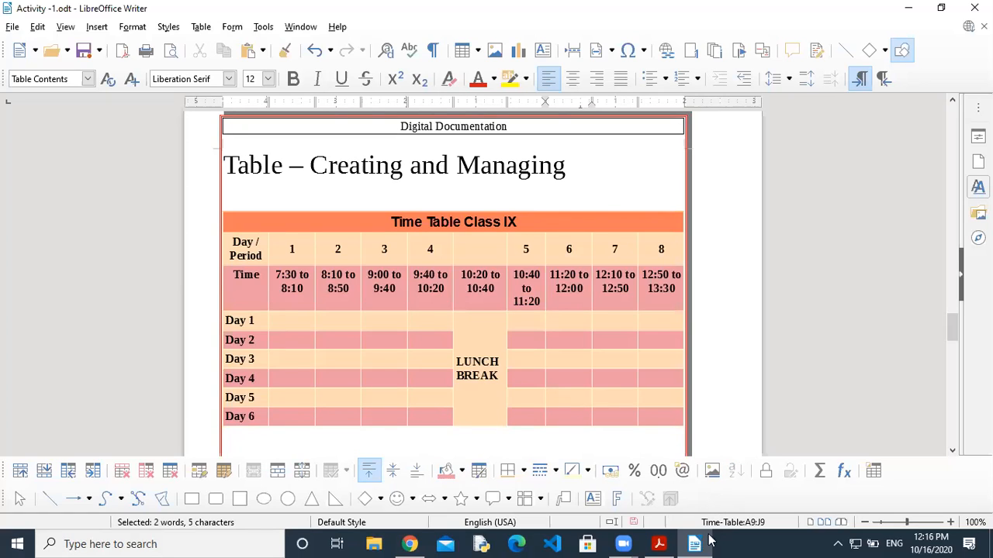
Step: Switch to Acrobat Reader and review the textbook's time table and its sections on creating tables and inserting or deleting rows and columns
left_click(658, 543)
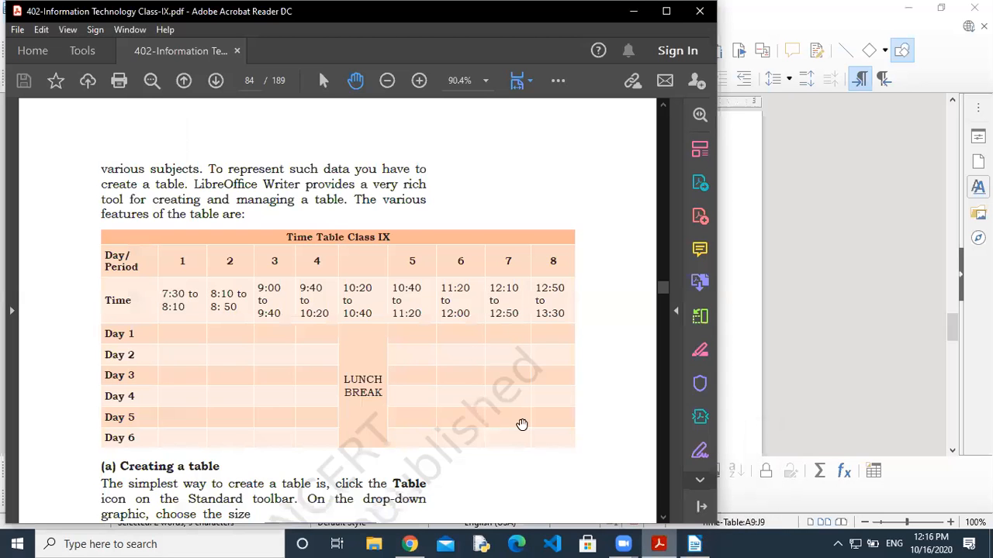
left_click_drag(470, 348, 468, 402)
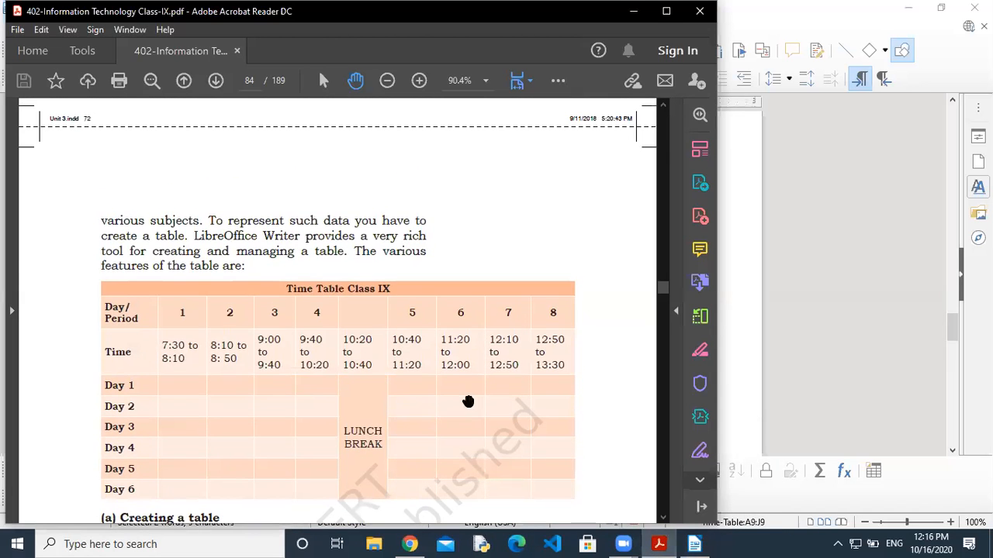
left_click_drag(427, 303, 444, 240)
left_click_drag(399, 449, 415, 169)
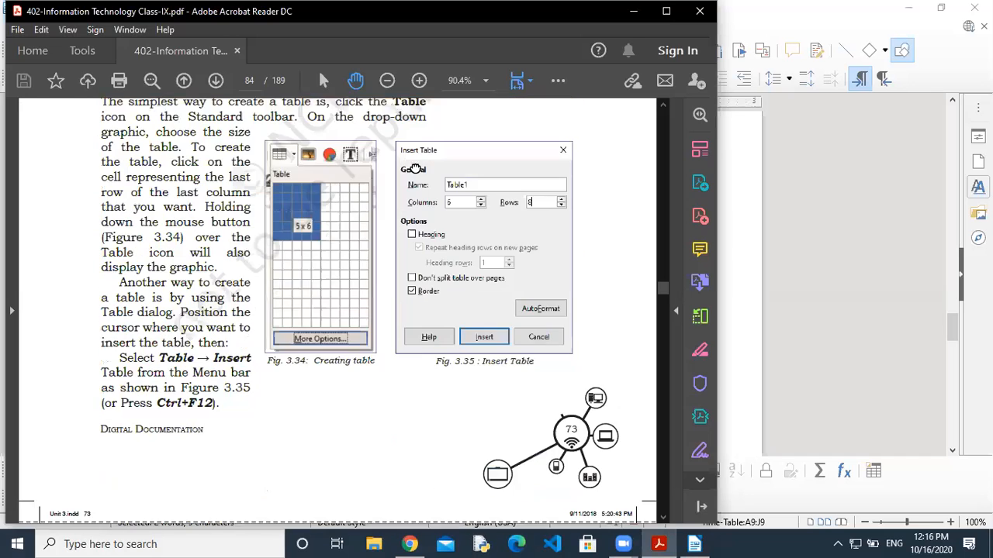
left_click_drag(412, 377, 423, 244)
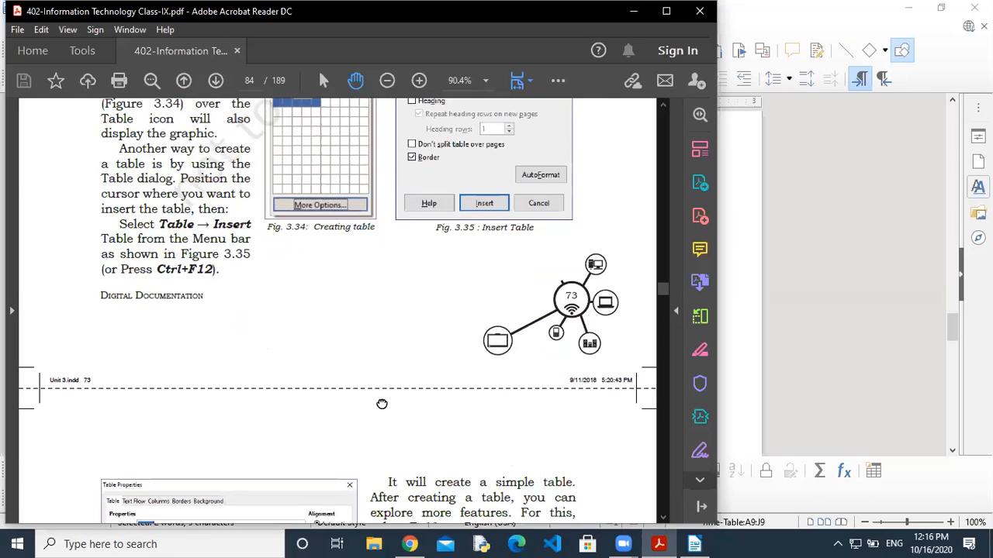
left_click_drag(382, 404, 392, 221)
left_click_drag(371, 442, 408, 226)
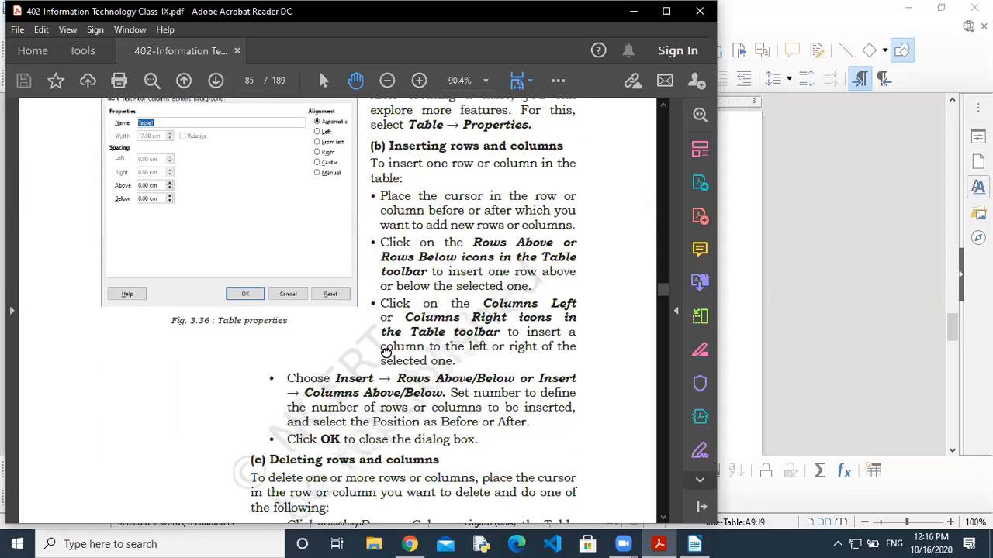
left_click_drag(386, 353, 411, 218)
left_click_drag(364, 443, 384, 201)
left_click_drag(380, 394, 414, 243)
left_click_drag(269, 462, 353, 205)
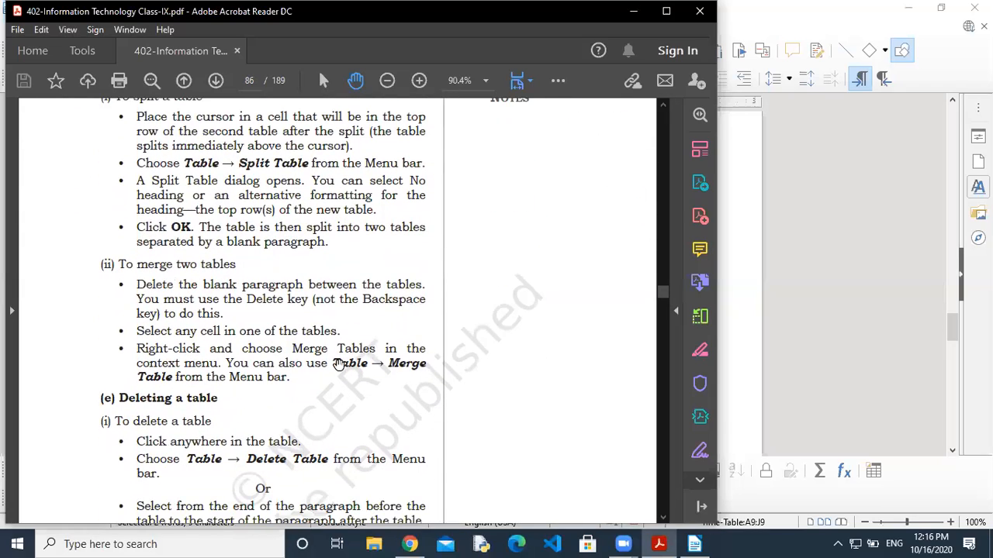
Step: Review the textbook's instructions for splitting a table, merging two tables and deleting a table
scroll(339, 364, "down", 6)
scroll(370, 266, "down", 6)
scroll(336, 347, "up", 4)
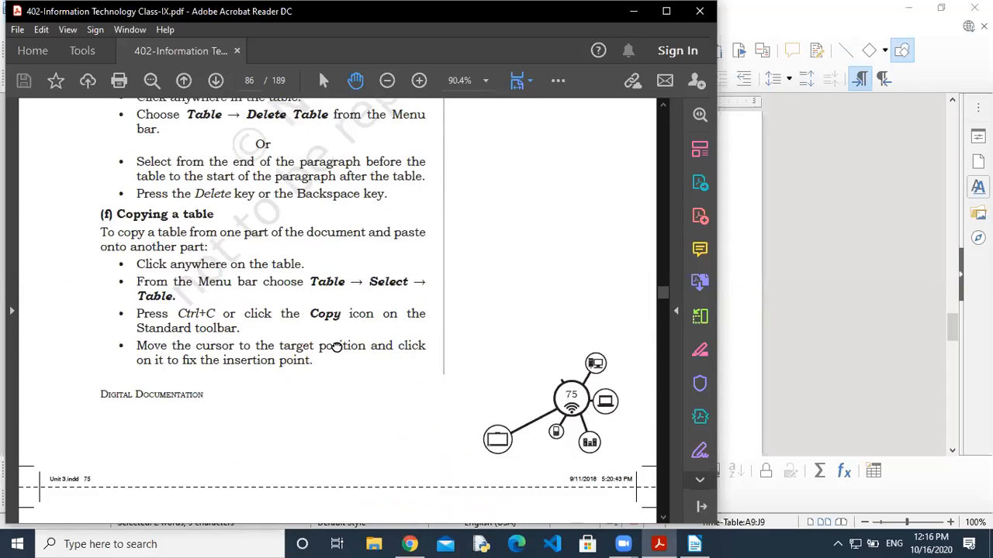
scroll(336, 346, "up", 3)
scroll(328, 314, "up", 3)
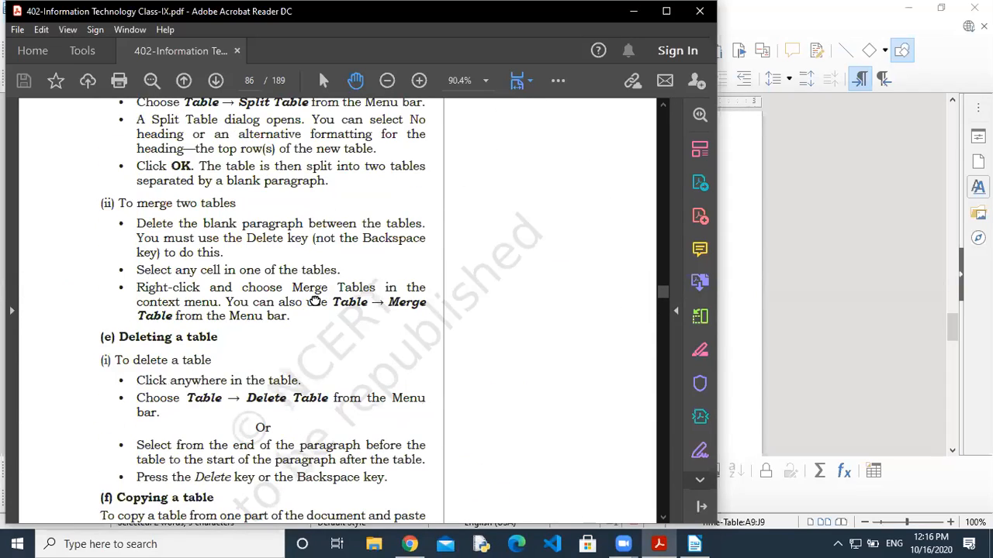
scroll(322, 290, "up", 3)
scroll(329, 260, "up", 3)
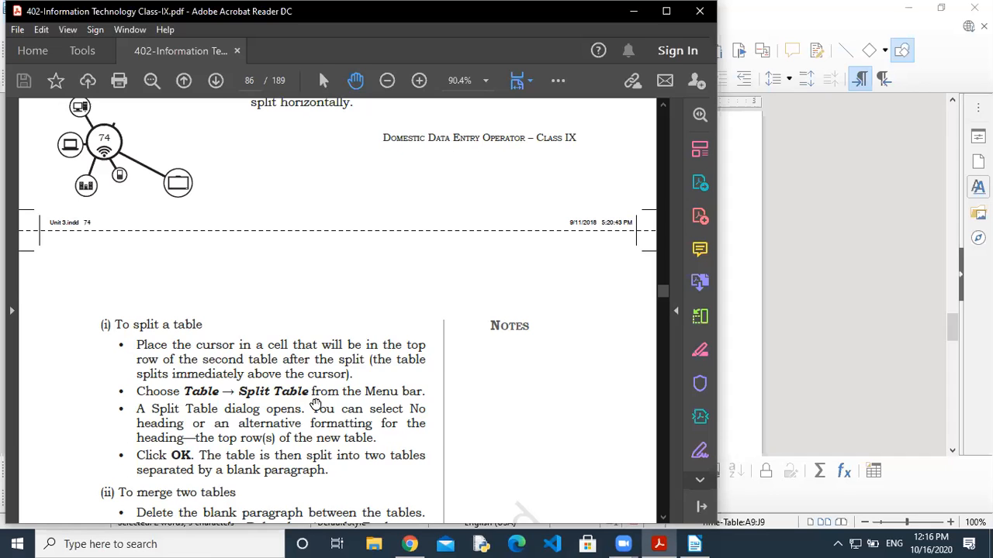
scroll(349, 217, "down", 4)
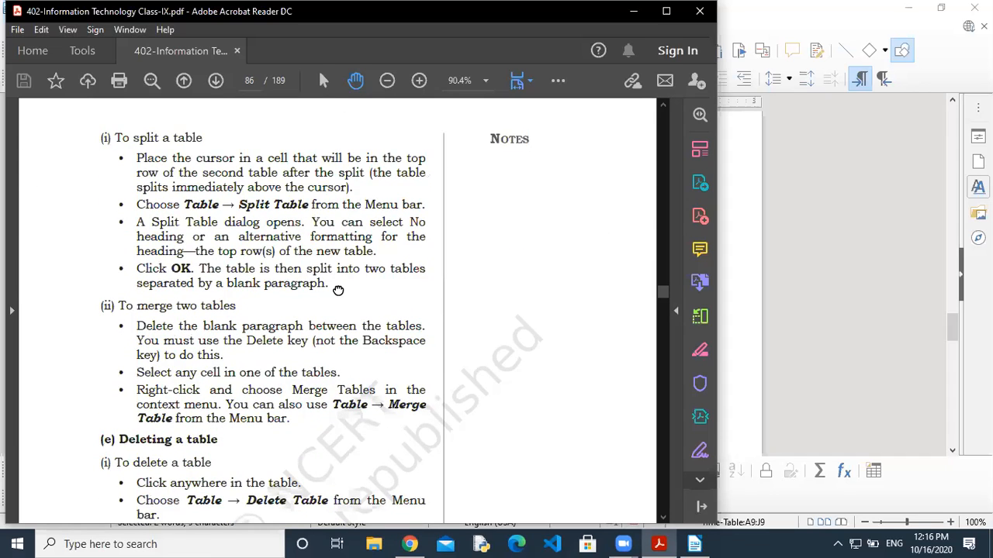
scroll(338, 285, "down", 1)
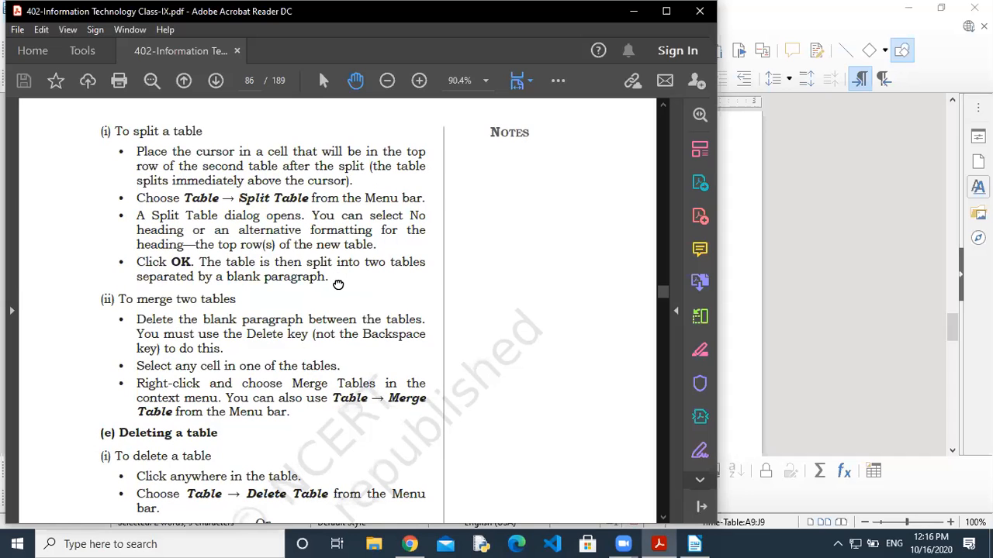
scroll(338, 284, "down", 2)
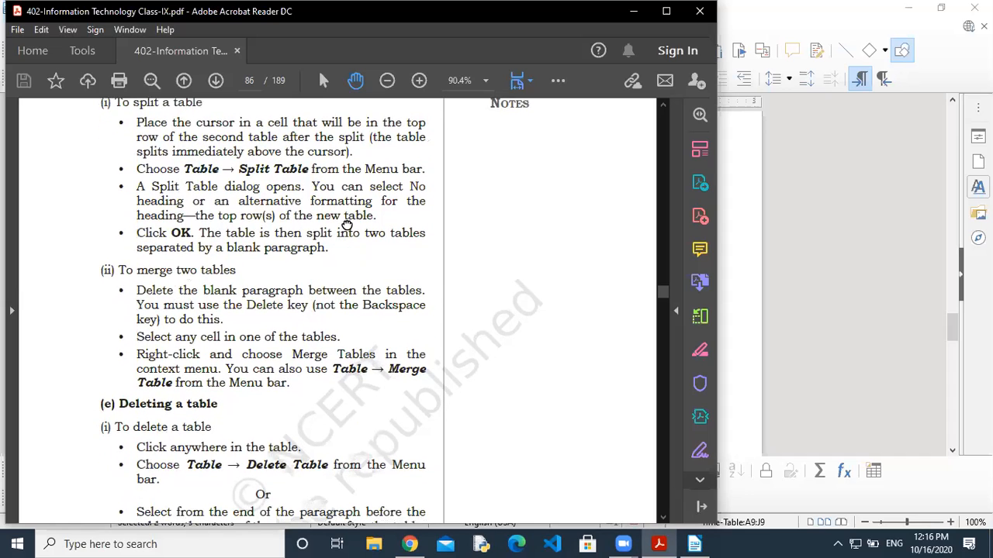
scroll(218, 390, "down", 4)
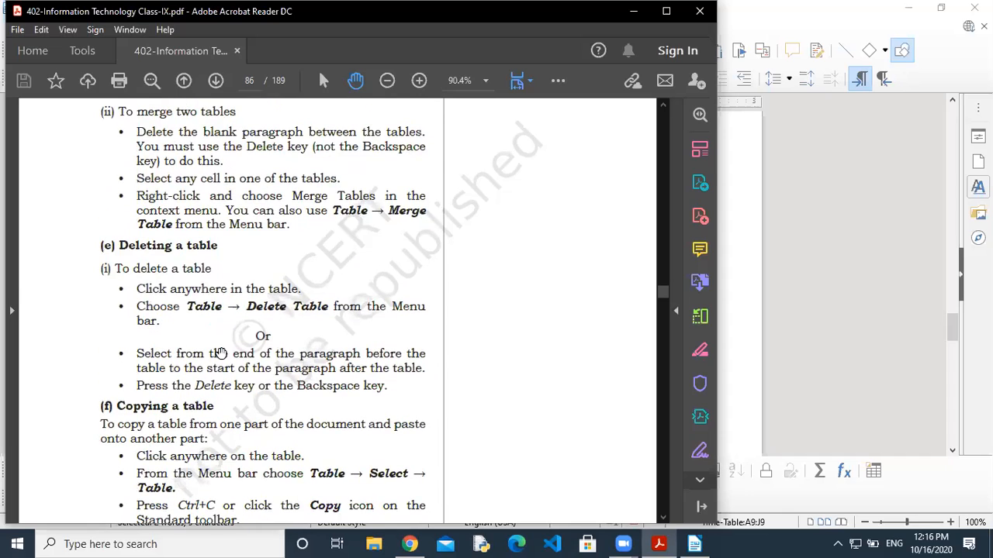
Step: Examine the textbook's sections from copying and moving a table through Let's Practice 6 to Printing a document, and return to Writer
left_click_drag(223, 298, 222, 274)
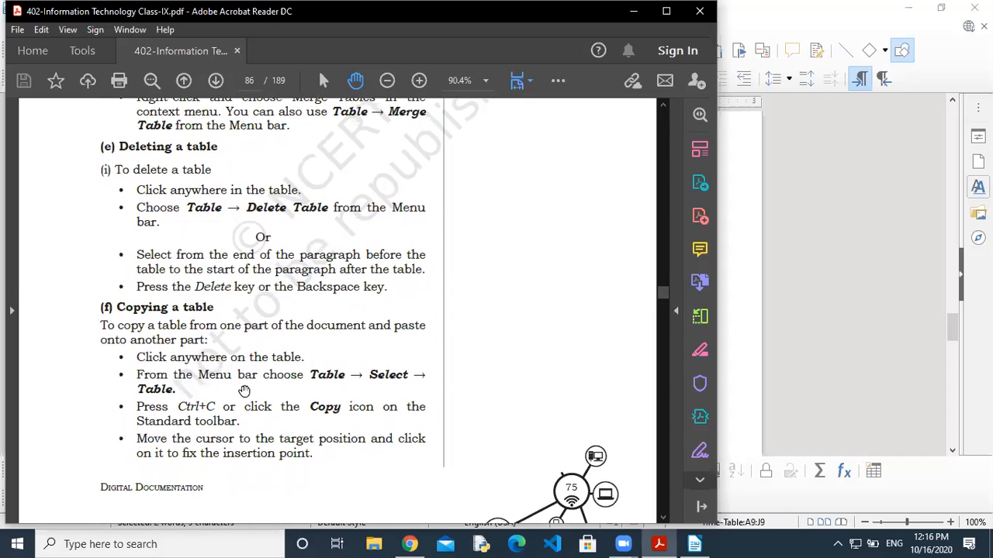
left_click_drag(245, 381, 266, 156)
left_click_drag(389, 421, 405, 175)
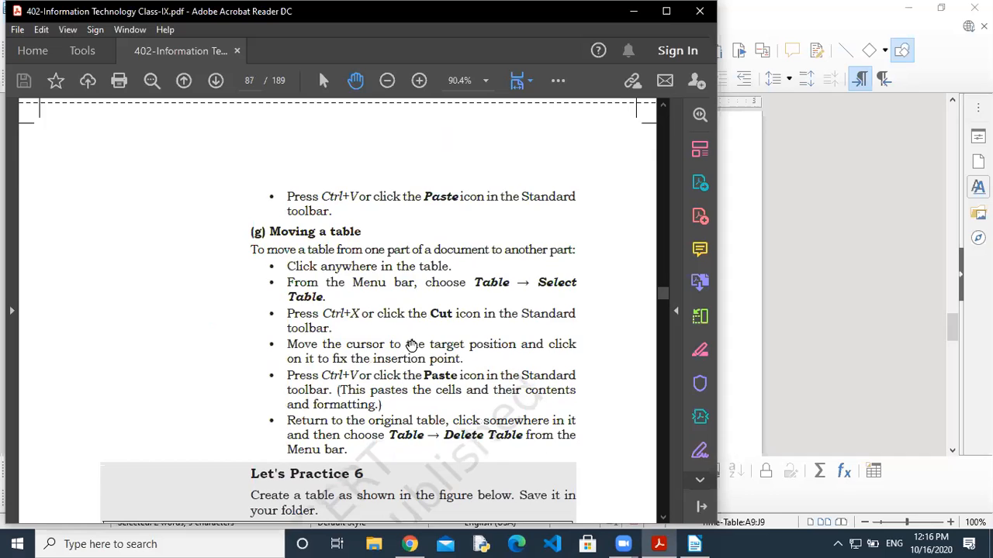
left_click_drag(411, 318, 419, 70)
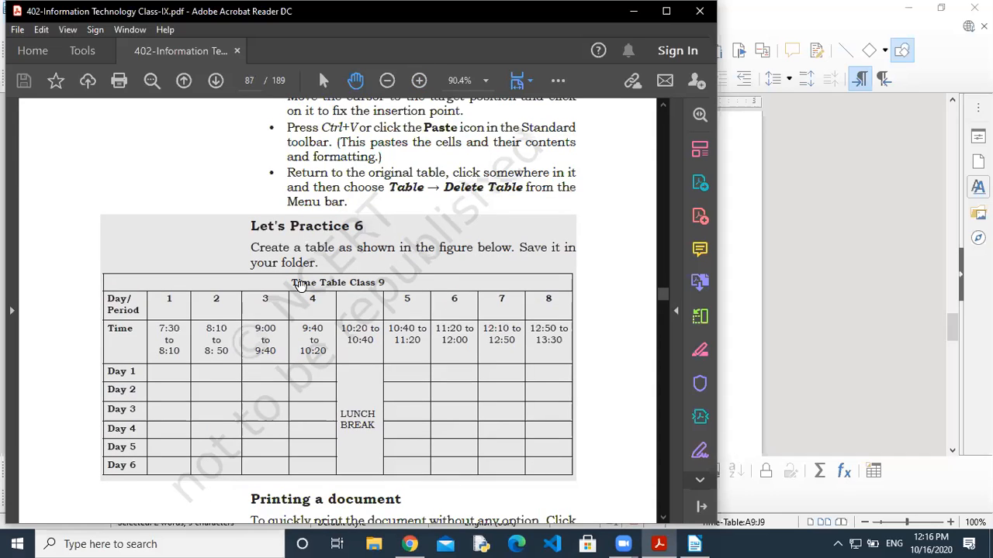
left_click_drag(374, 413, 388, 211)
mouse_move(446, 256)
left_mouse_down()
mouse_move(453, 158)
mouse_move(442, 273)
left_mouse_up()
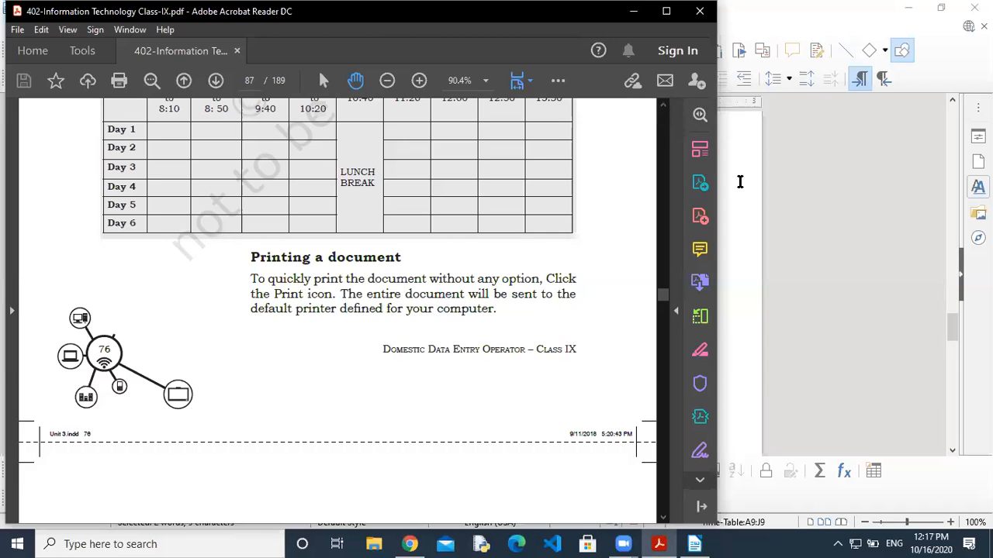
left_click(740, 183)
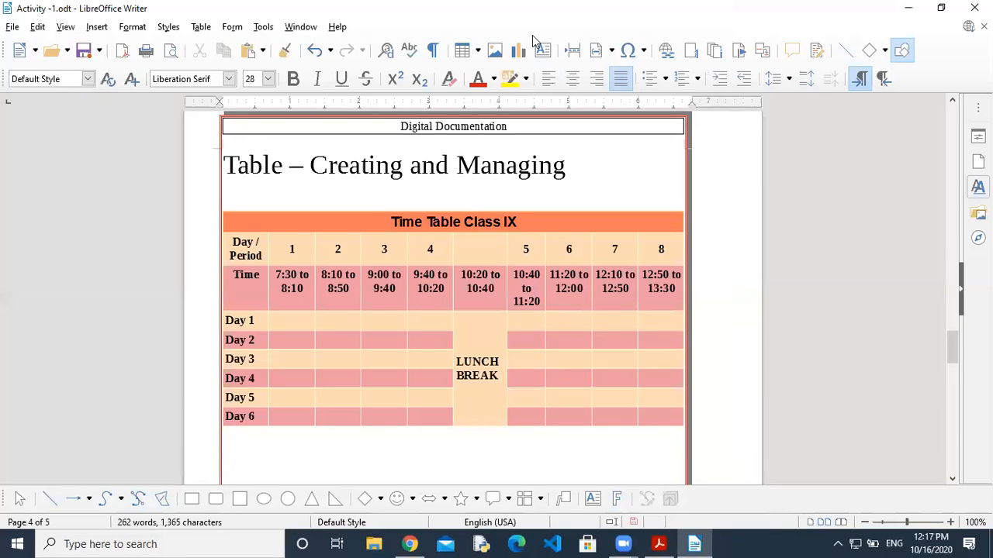